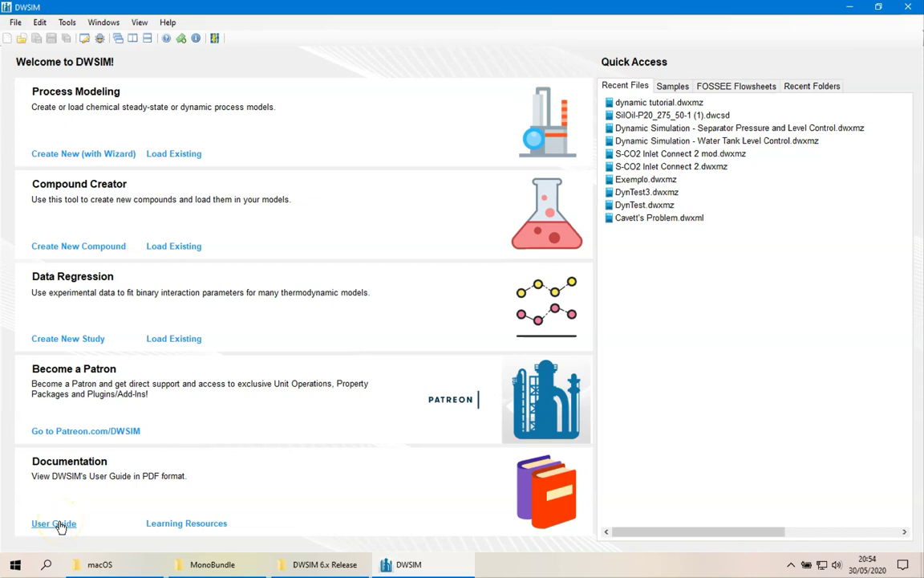
- Open the DWSIM User Guide PDF and fit its pages to the window width
left_click(60, 524)
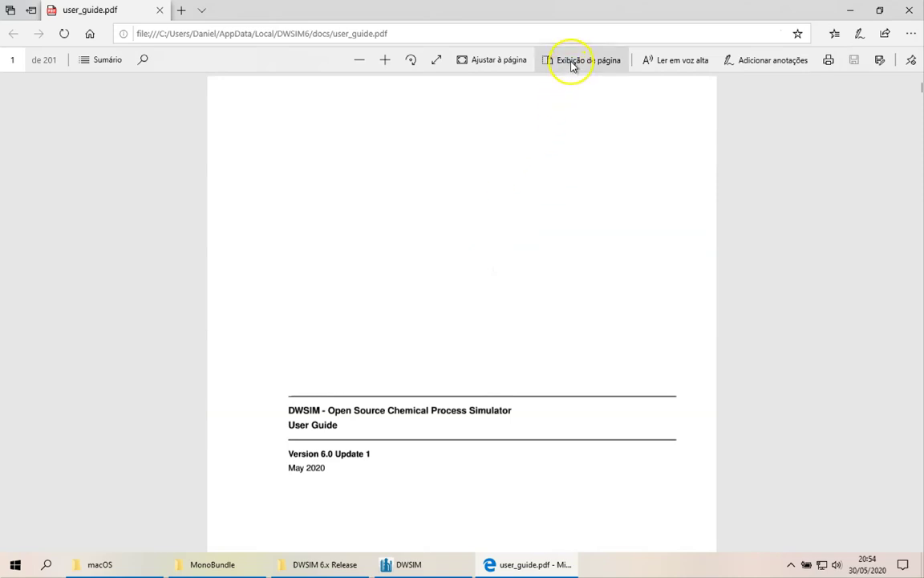
left_click(573, 64)
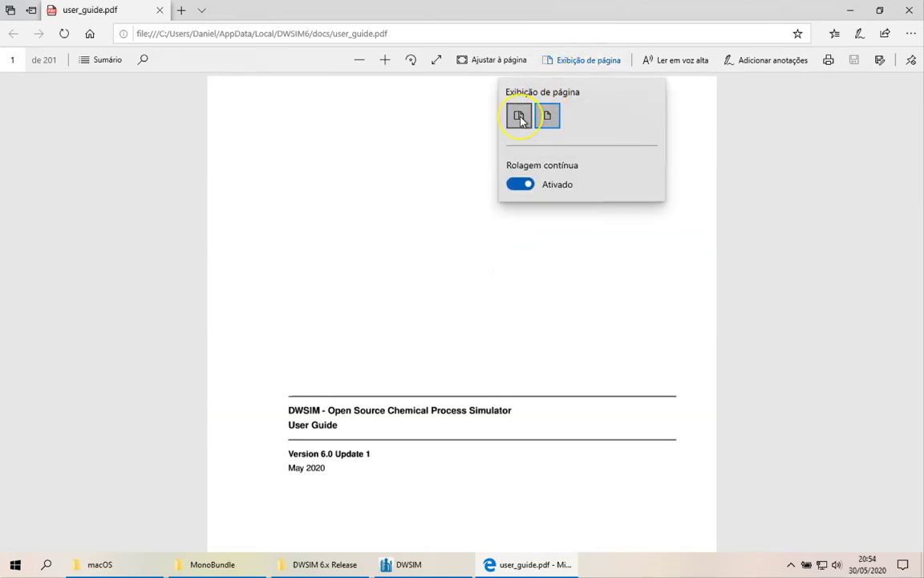
left_click(496, 63)
left_click(491, 62)
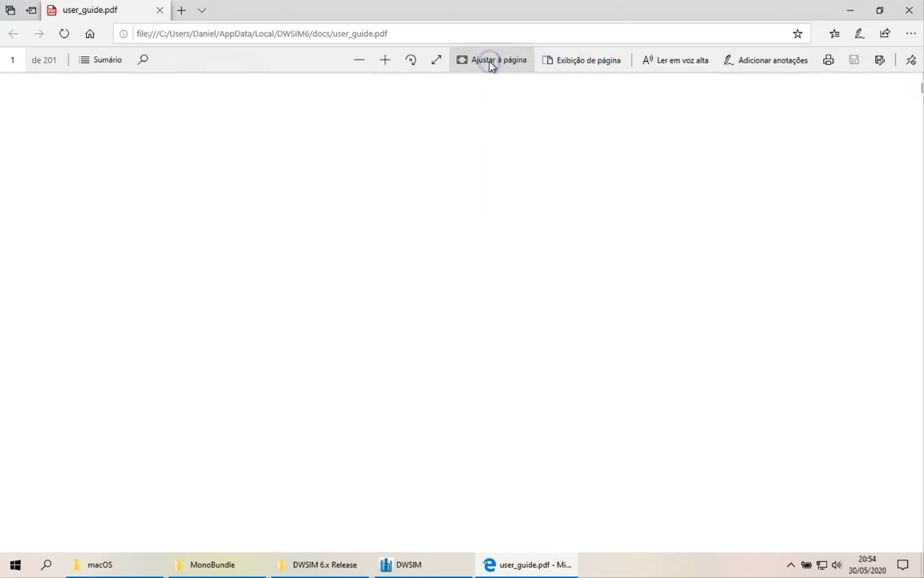
scroll(520, 161, "down", 10)
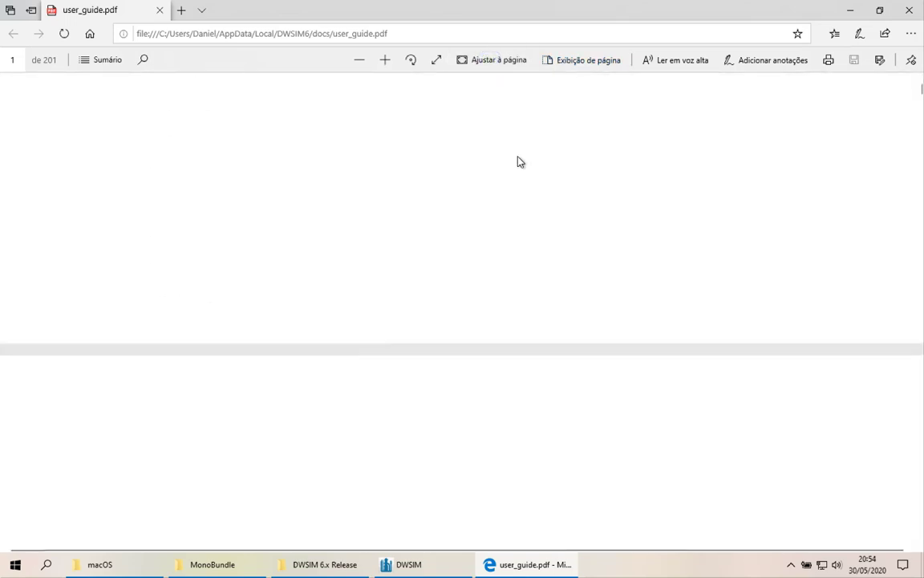
scroll(219, 68, "up", 1)
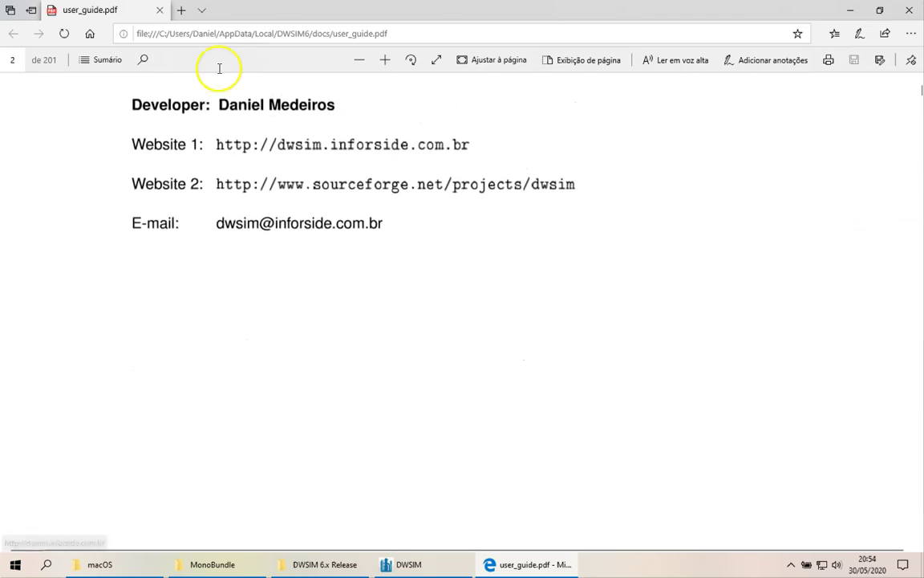
- Find "28 Basic Dynamic Simulation Tutorial" in the user guide's table of contents and go to that section
left_click(95, 60)
scroll(102, 344, "down", 8)
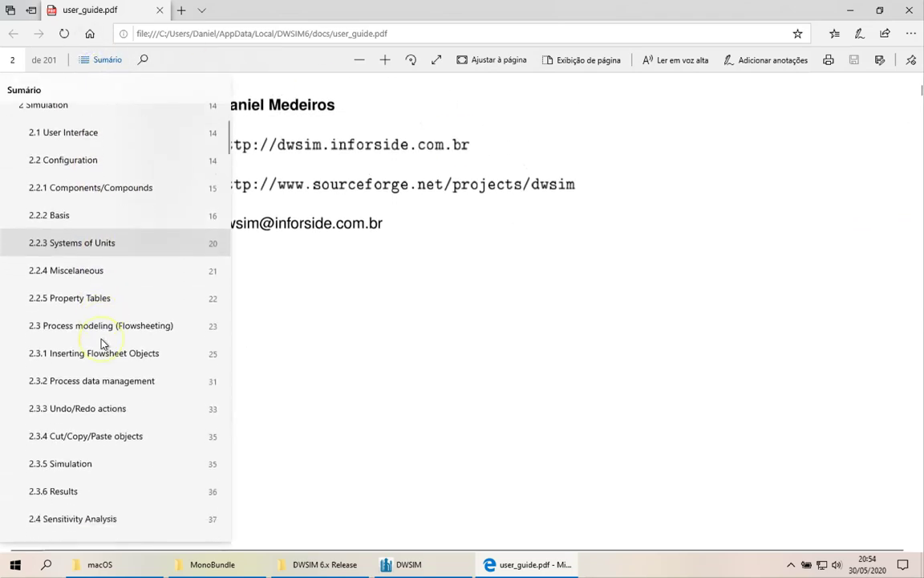
scroll(102, 344, "down", 20)
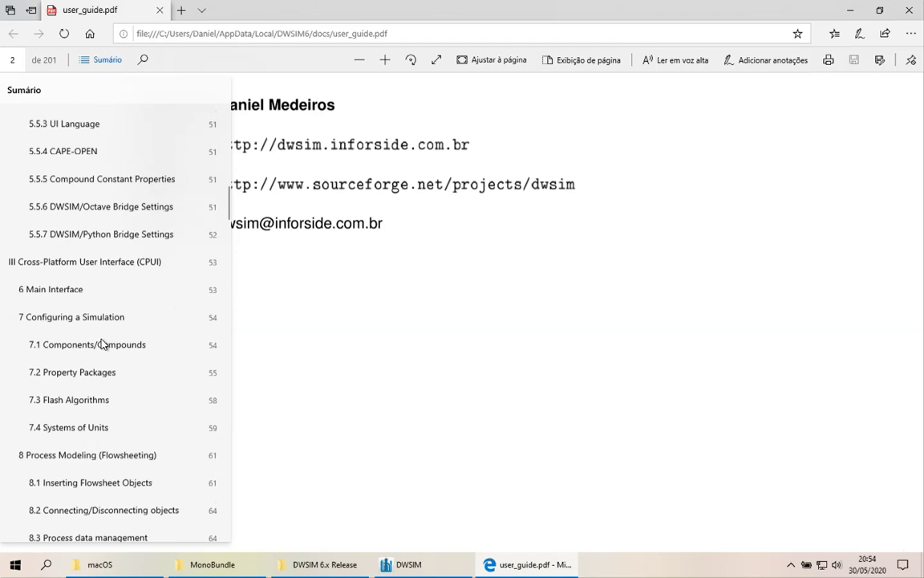
scroll(101, 345, "down", 20)
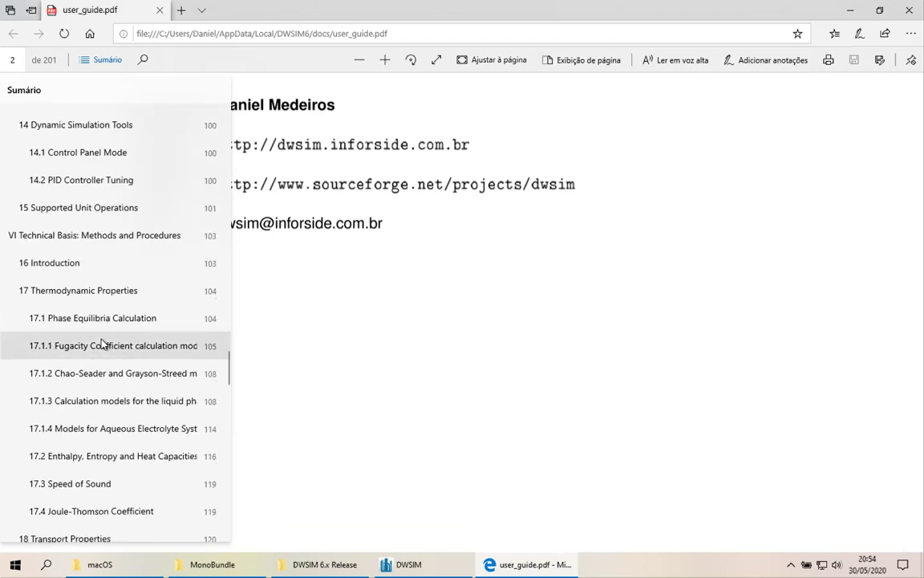
scroll(102, 344, "down", 20)
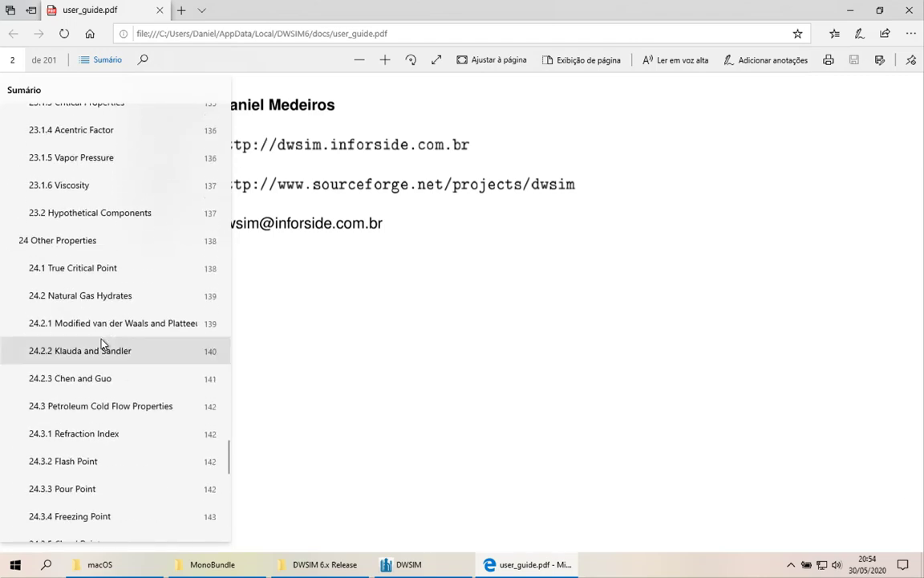
scroll(102, 344, "down", 1)
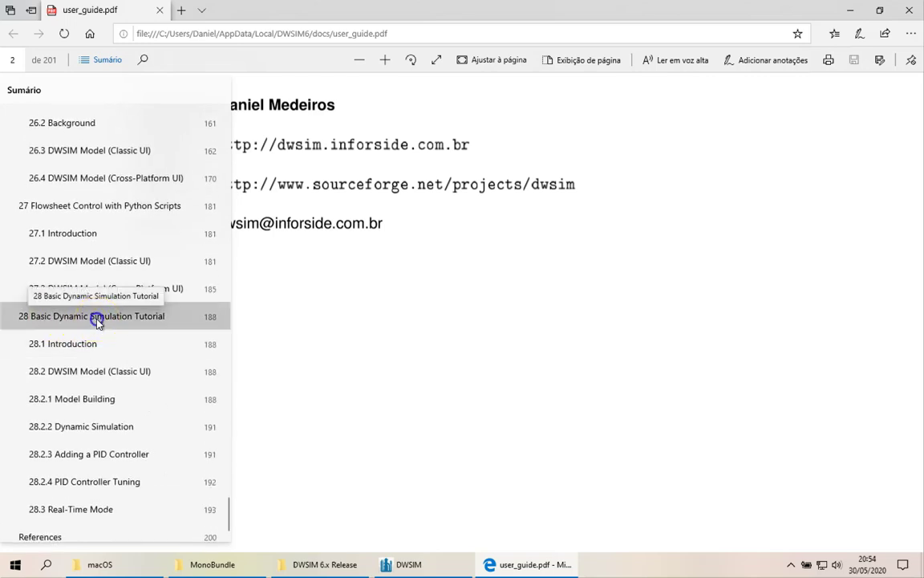
left_click(97, 321)
- Examine the tutorial's introduction, the compound and property package instructions, and the Water Tank model diagram
scroll(439, 322, "up", 2)
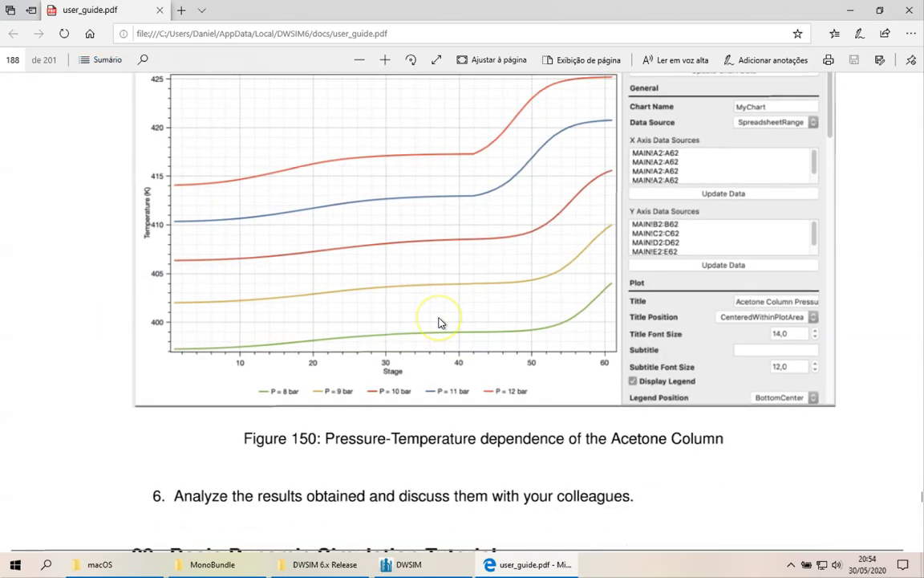
scroll(439, 323, "down", 5)
scroll(439, 323, "up", 6)
scroll(438, 323, "down", 6)
scroll(439, 322, "up", 1)
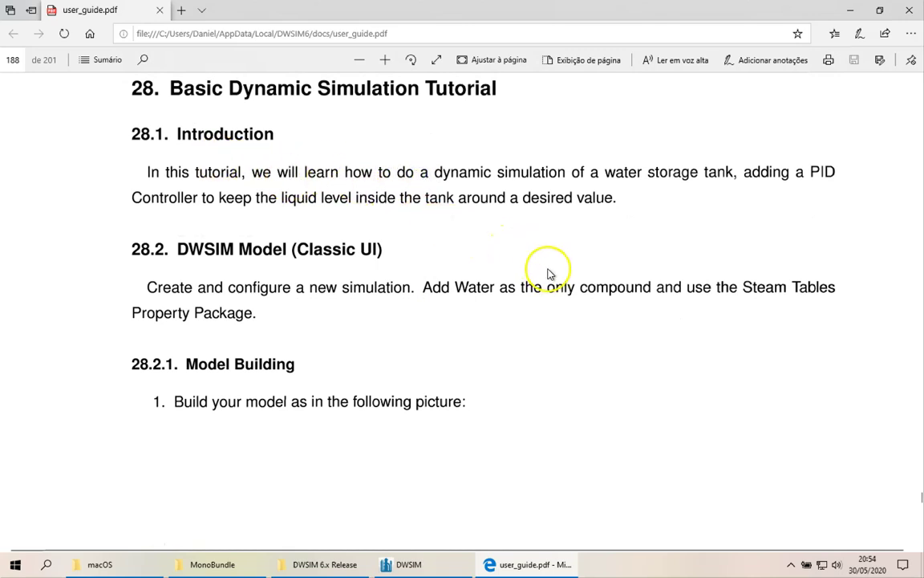
scroll(601, 285, "down", 10)
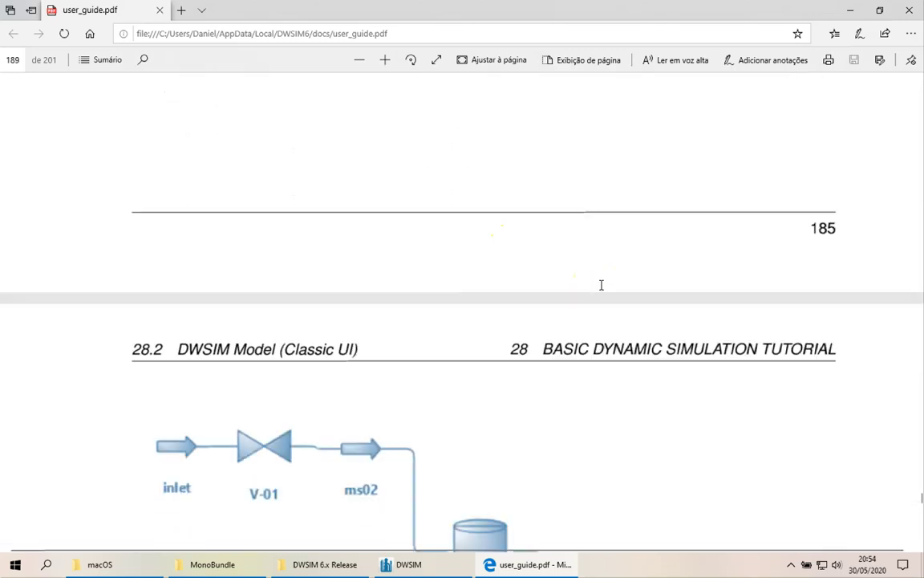
scroll(600, 284, "up", 1)
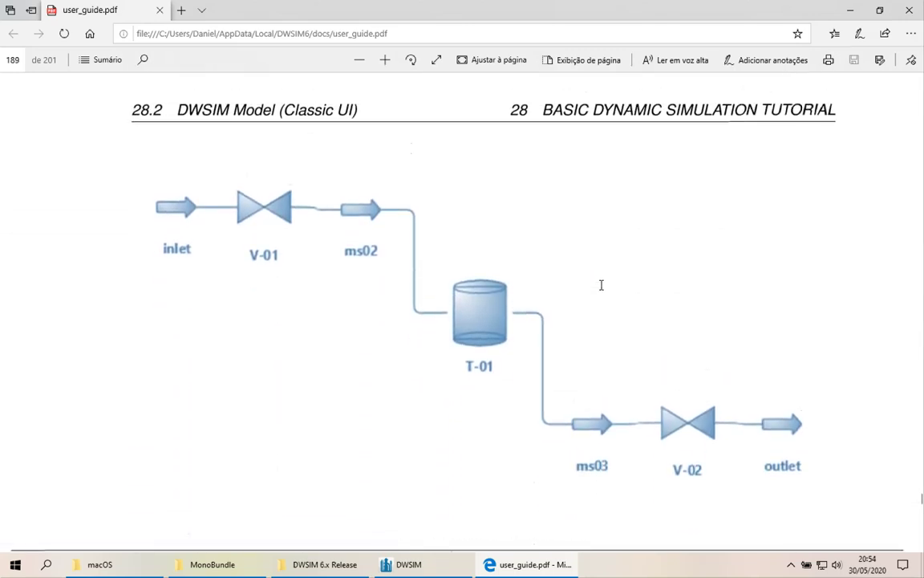
scroll(601, 285, "down", 1)
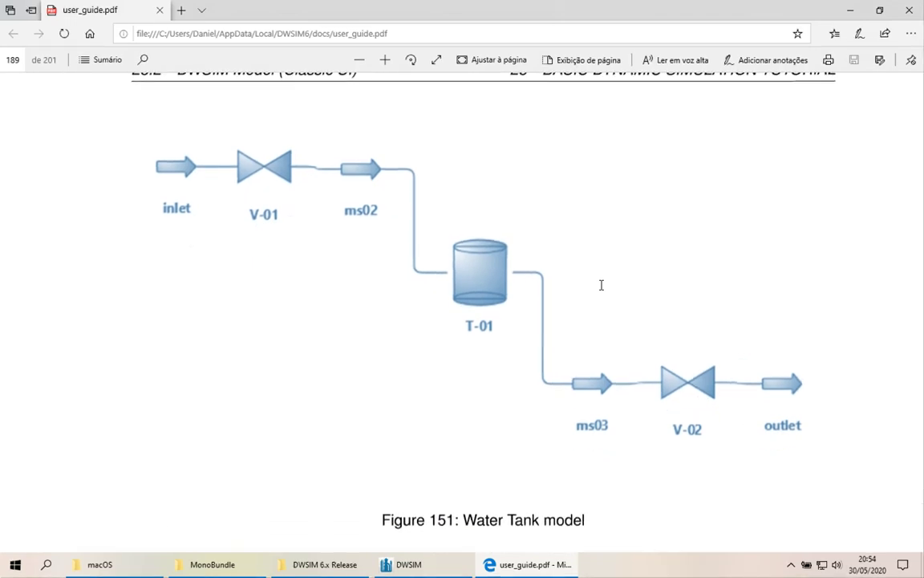
- Switch to DWSIM, create a new process simulation with the wizard, and add Water as its compound
left_click(430, 563)
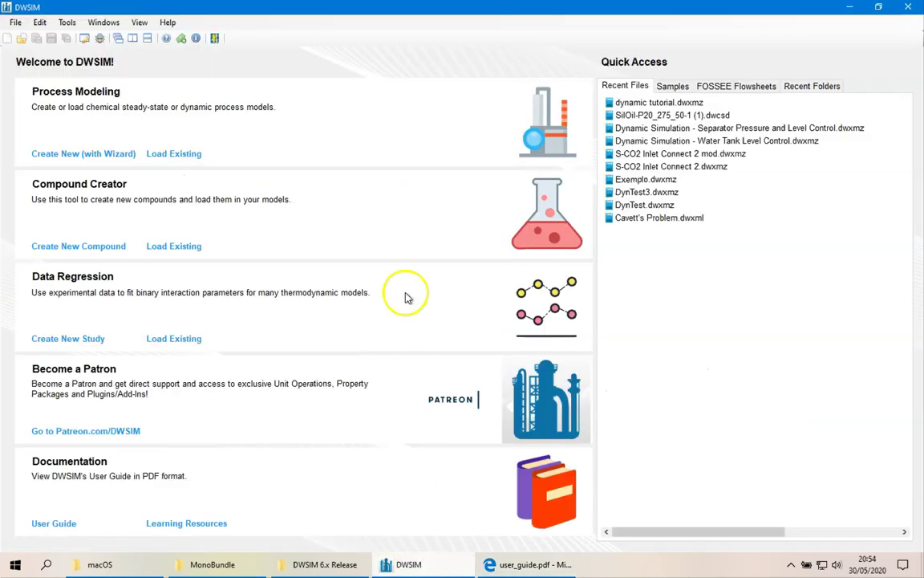
left_click(116, 158)
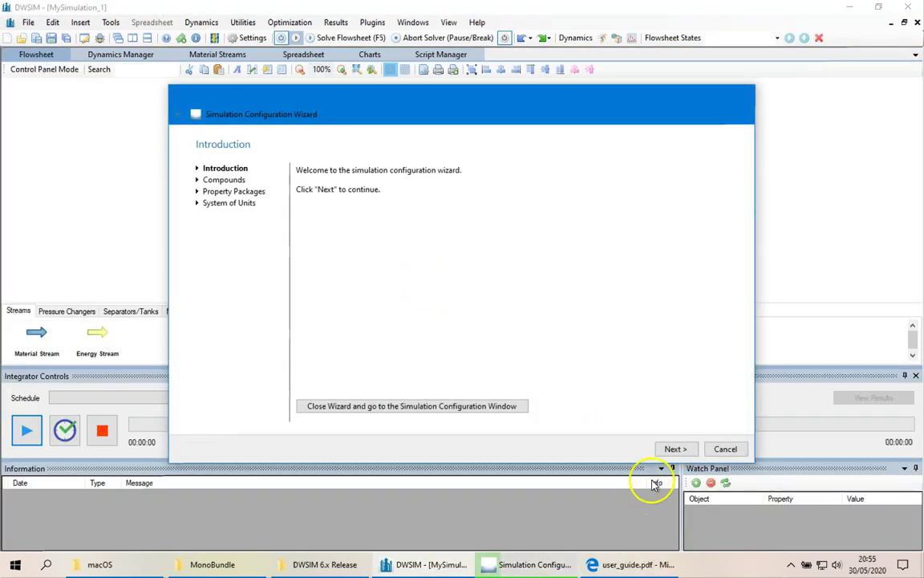
left_click(671, 448)
left_click(411, 194)
type("Water")
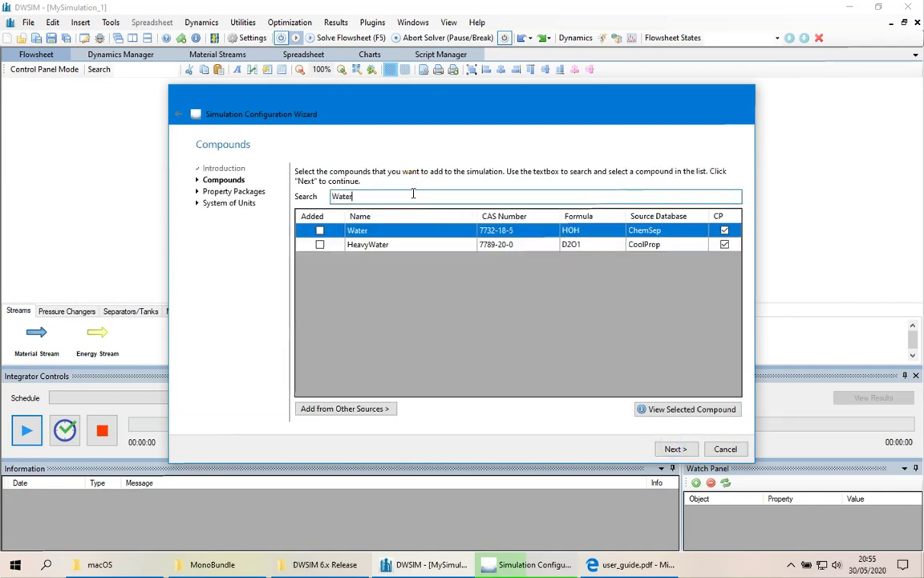
left_click(320, 231)
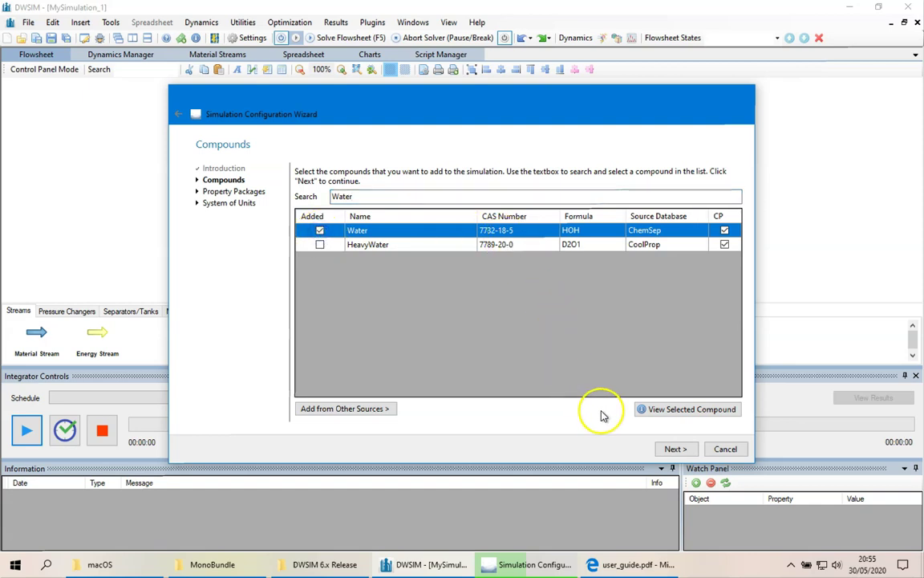
left_click(675, 450)
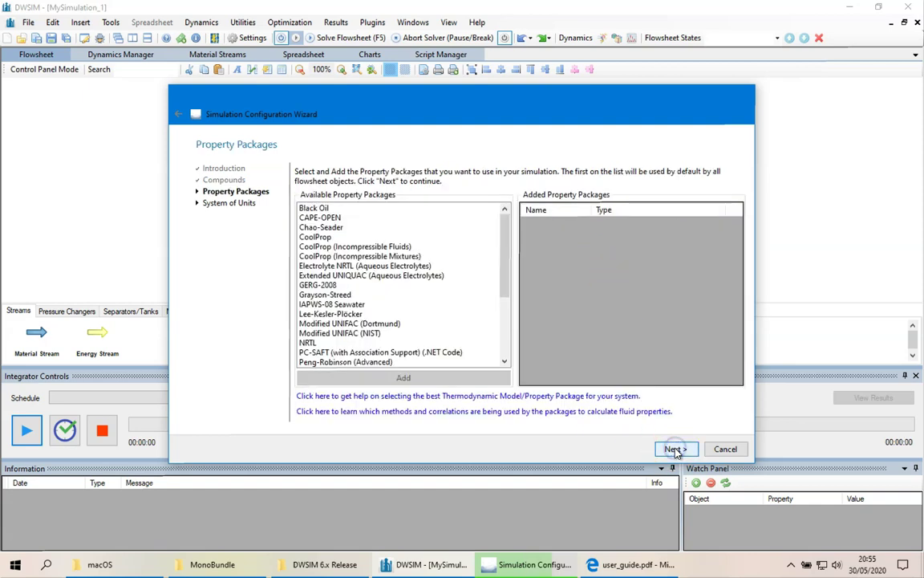
- Add the Steam Tables (IAPWS-IF97) property package and finish the configuration wizard with the default system of units
left_click(508, 337)
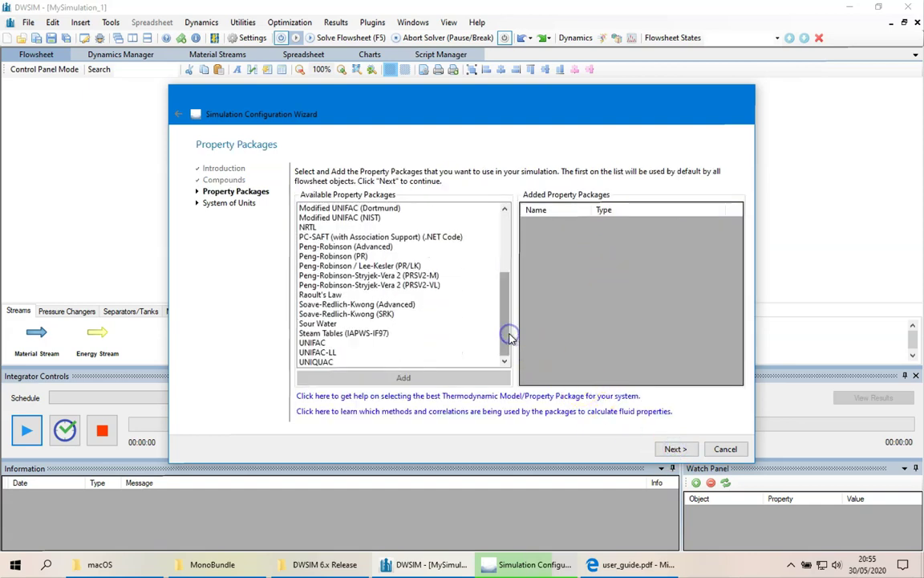
left_click(393, 334)
left_click(426, 378)
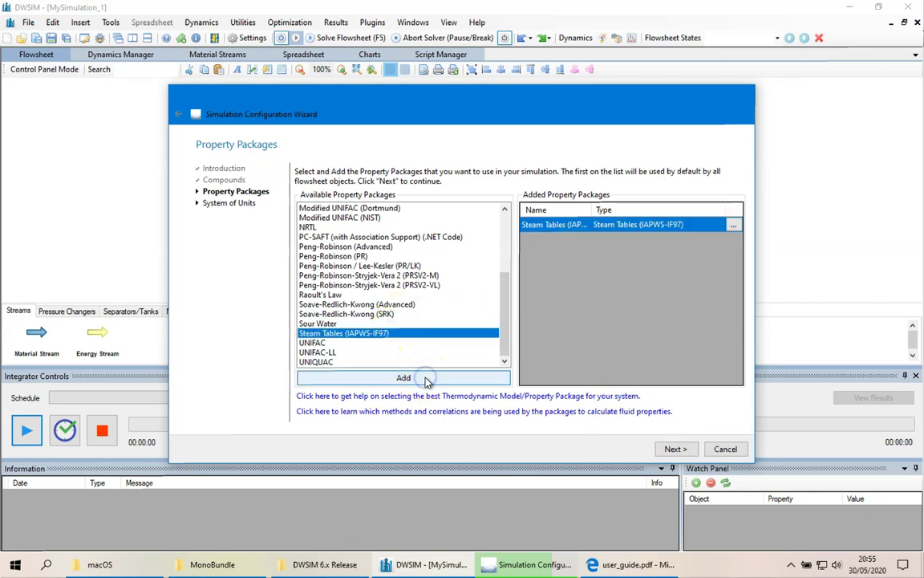
left_click(670, 450)
left_click(673, 449)
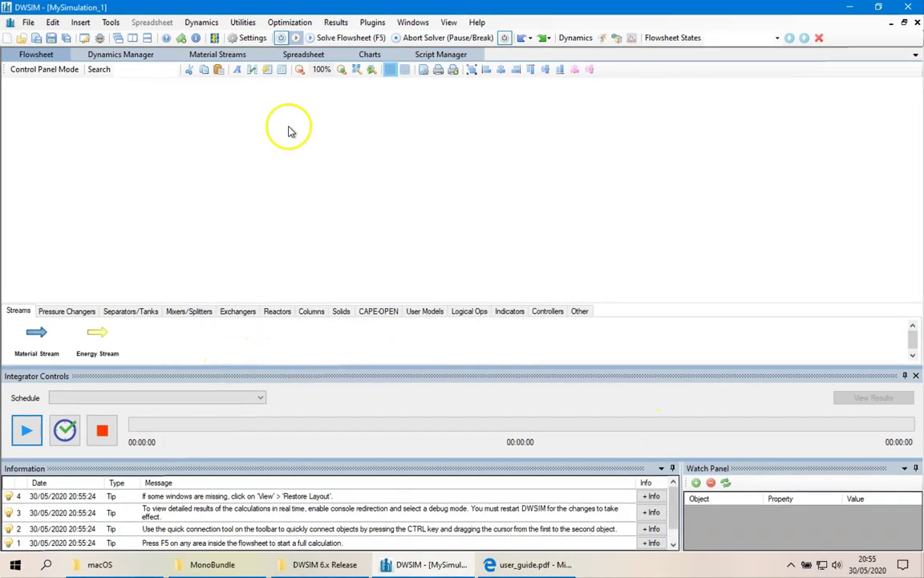
- Deactivate the flowsheet solver, and auto-hide the Watch Panel and Information panes to enlarge the flowsheet area
left_click(281, 40)
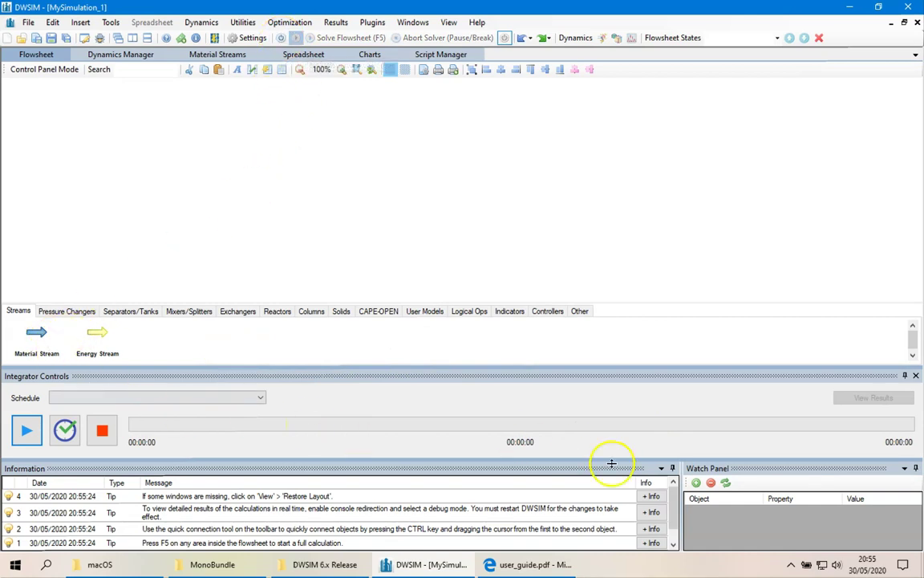
left_click(916, 468)
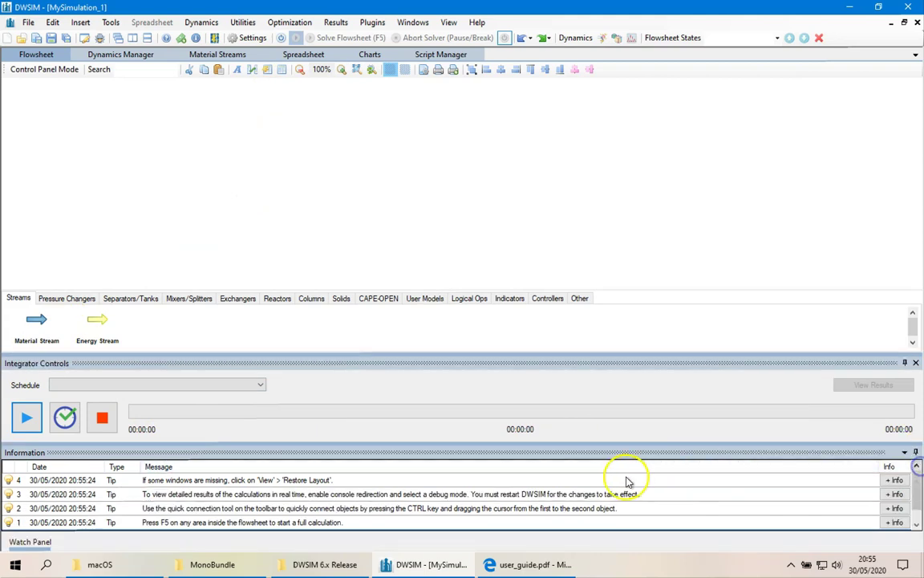
left_click(916, 453)
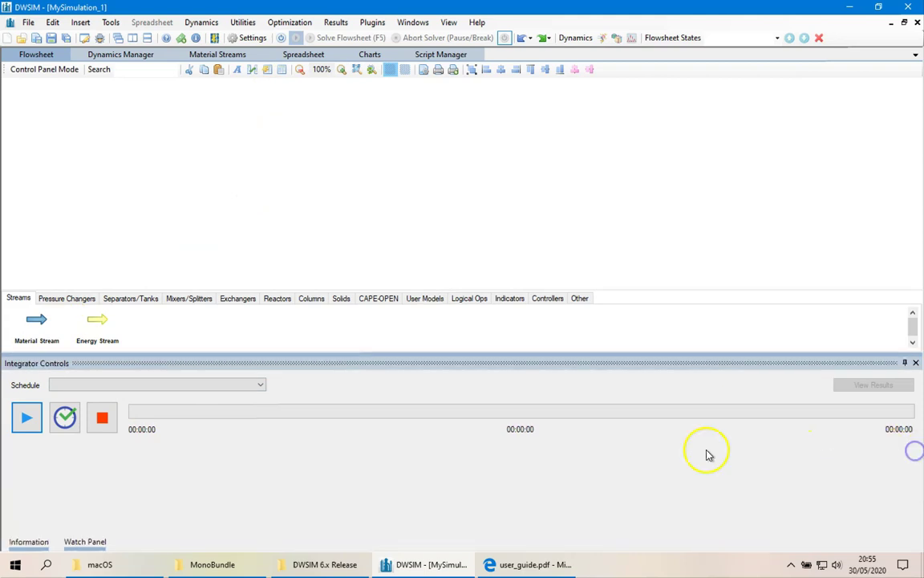
left_click_drag(420, 353, 433, 448)
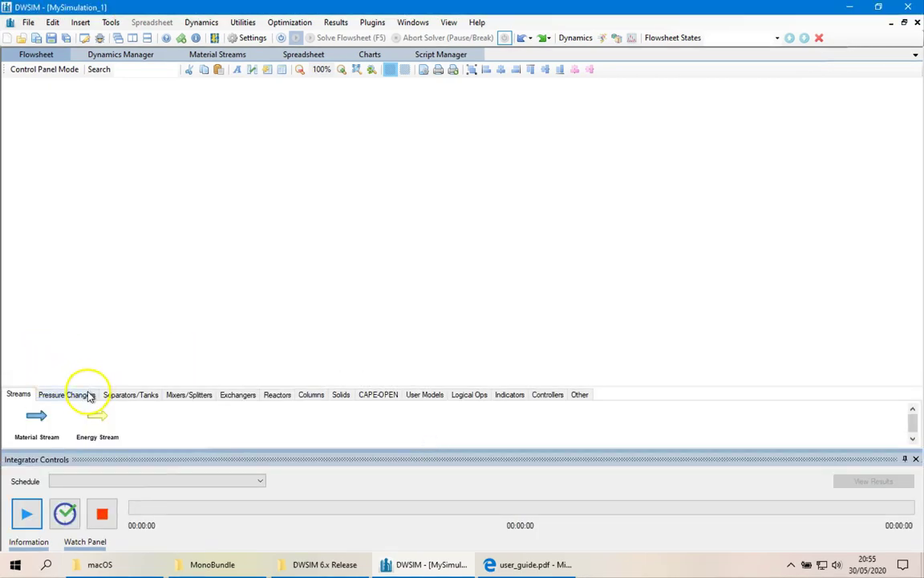
- Place four material streams on the flowsheet: one pair at the upper left and another pair lower to the right
left_click_drag(46, 410, 117, 175)
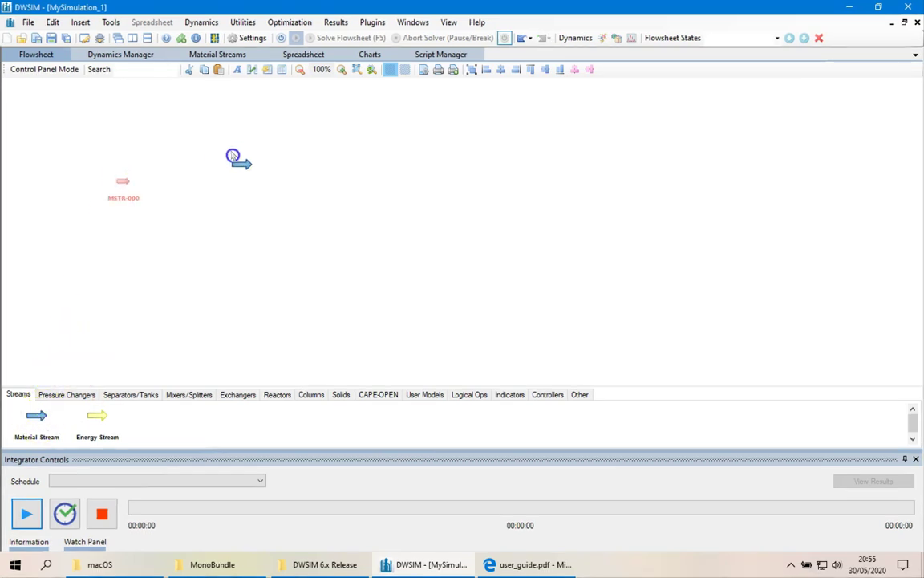
left_click_drag(209, 182, 209, 182)
left_click_drag(36, 415, 342, 254)
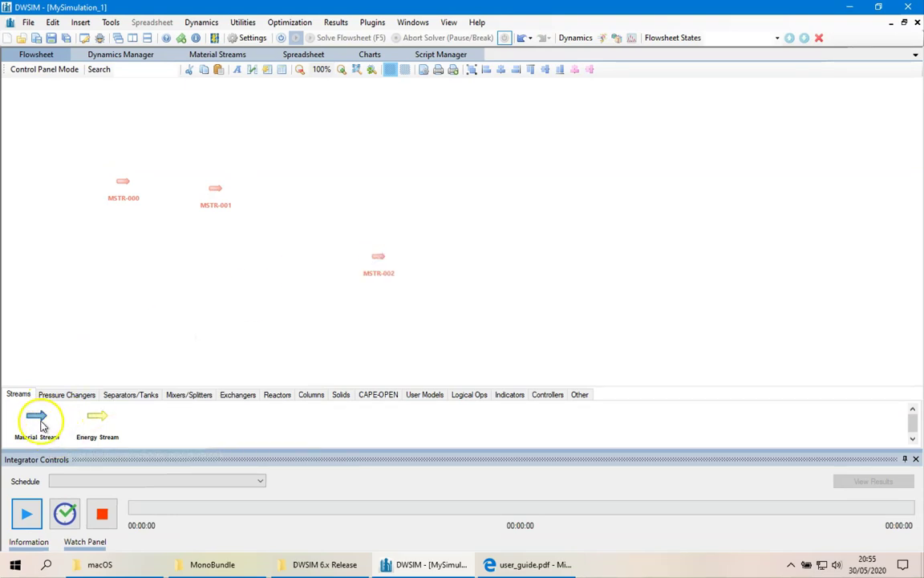
left_click_drag(472, 257, 472, 259)
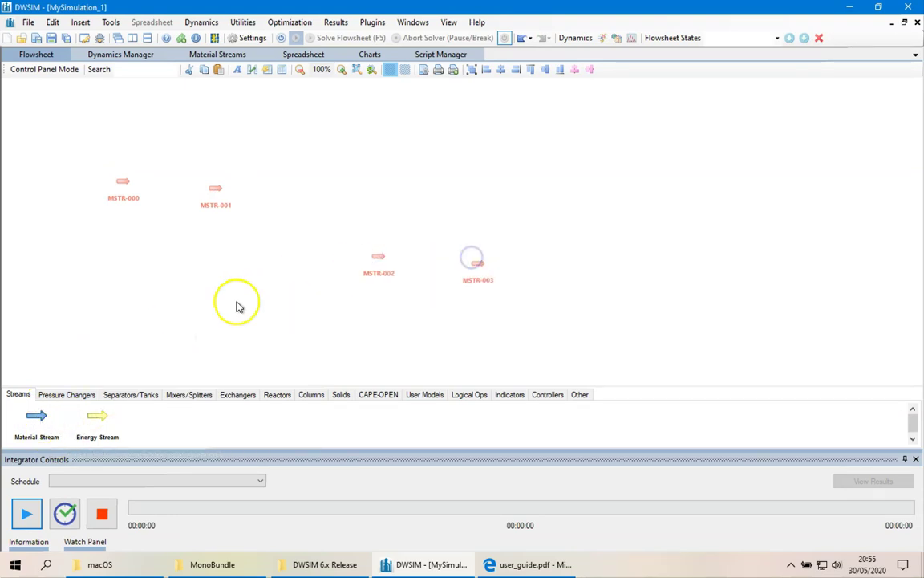
- Place a valve between the streams of each pair and a tank between the two pairs, dismissing the view-movement tip
left_click(85, 397)
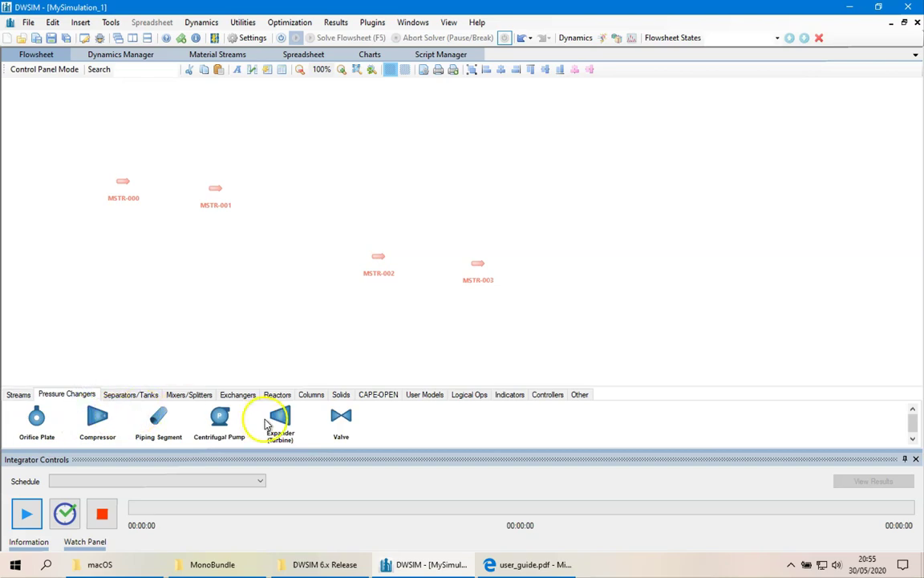
left_click_drag(339, 418, 166, 188)
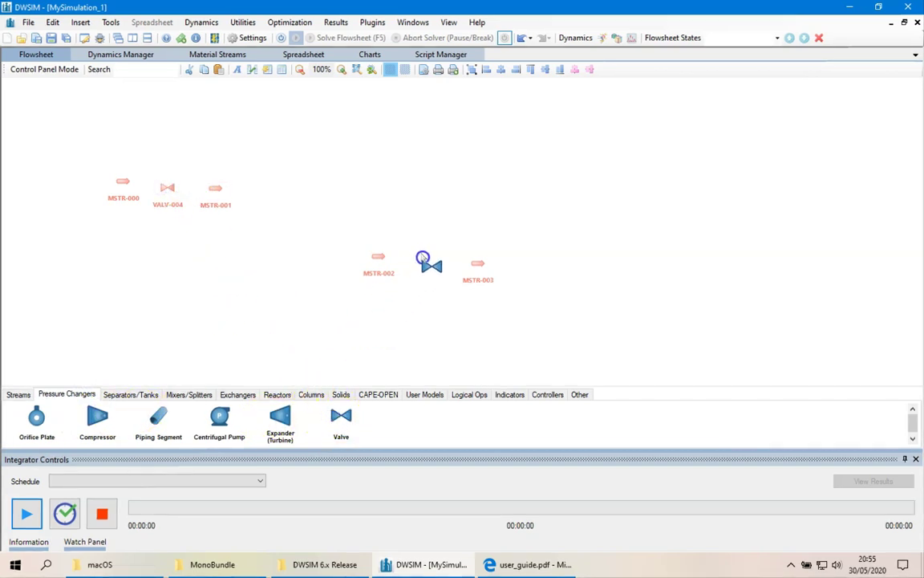
left_click(153, 396)
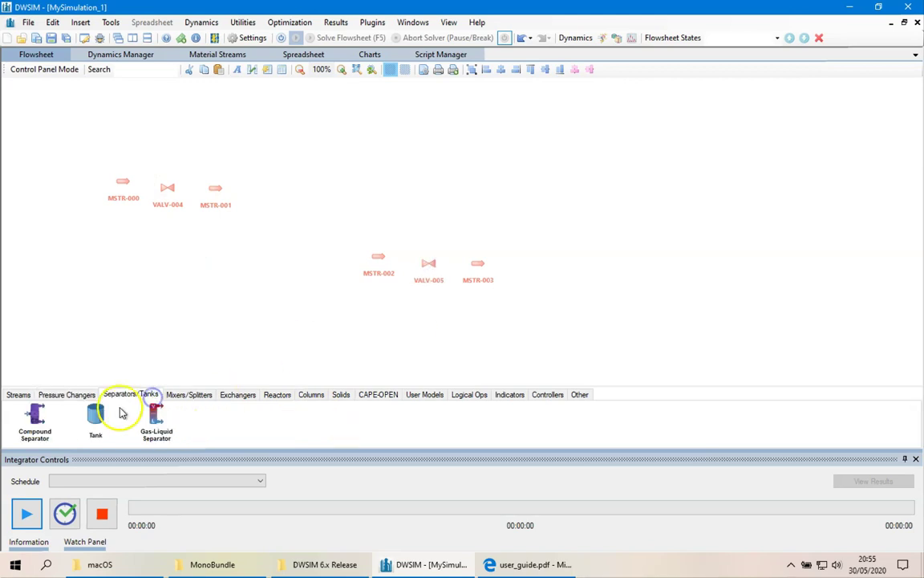
left_click_drag(95, 411, 302, 223)
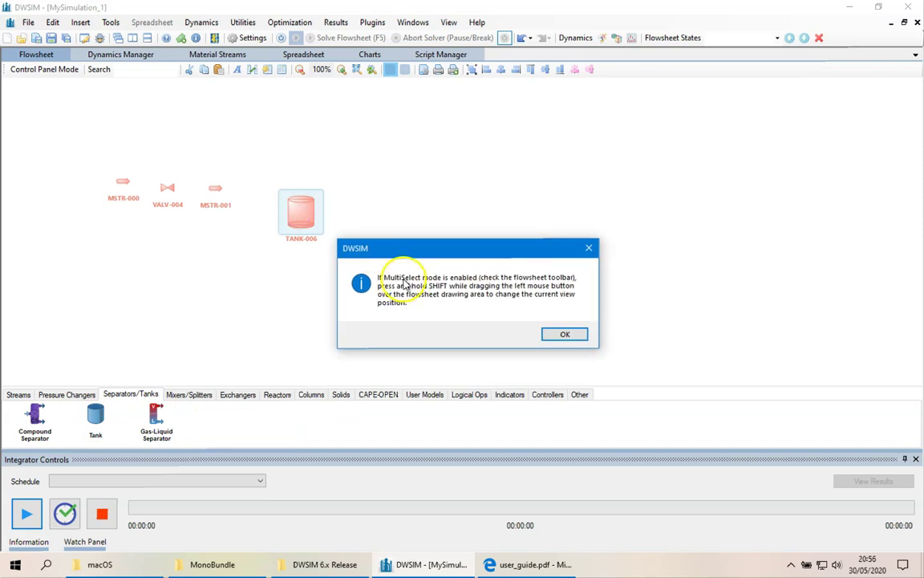
left_click(554, 330)
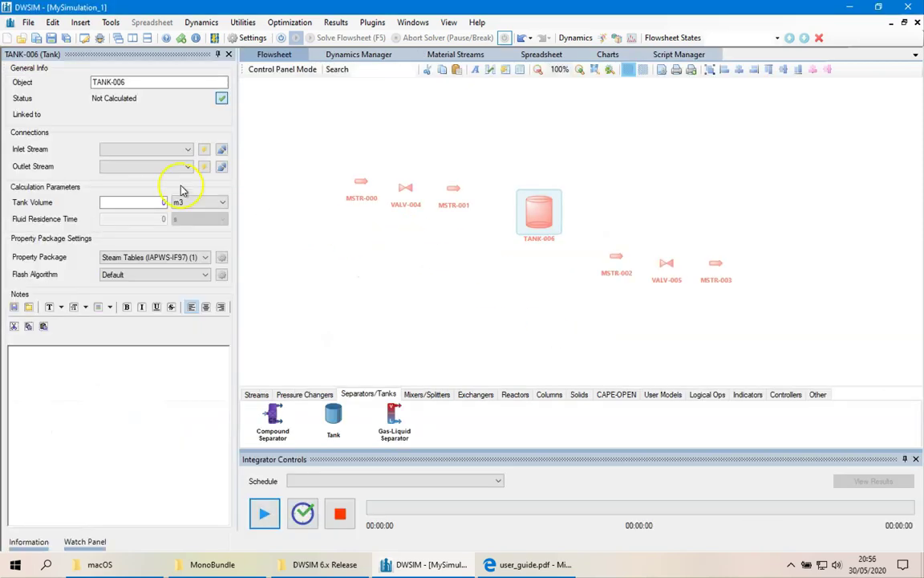
- Connect the tank with MSTR-001 as its inlet stream and MSTR-002 as its outlet stream
left_click(169, 151)
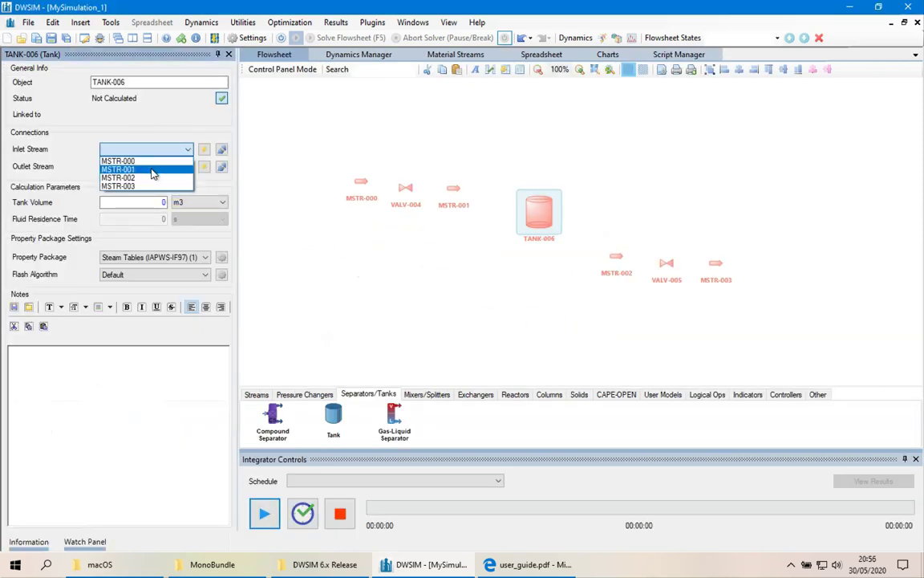
left_click(152, 171)
left_click(149, 168)
left_click(143, 197)
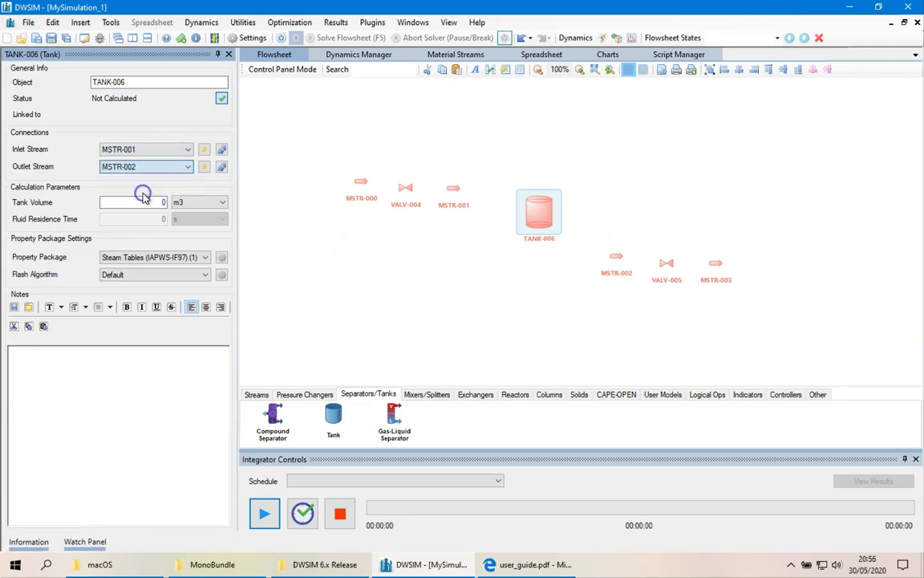
- Connect valve VALV-004 with MSTR-000 as its inlet stream and MSTR-001 as its outlet stream
left_click(406, 189)
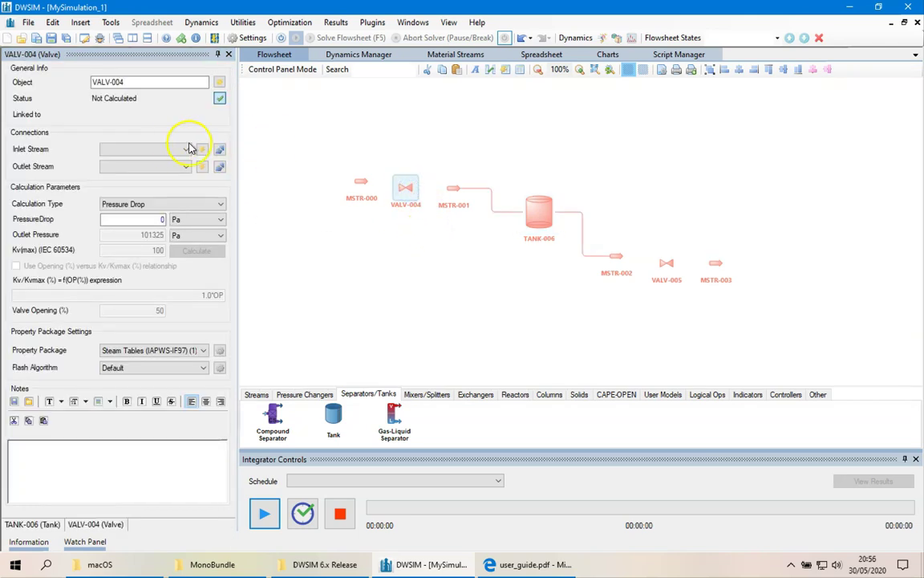
left_click(173, 149)
left_click(150, 160)
left_click(159, 167)
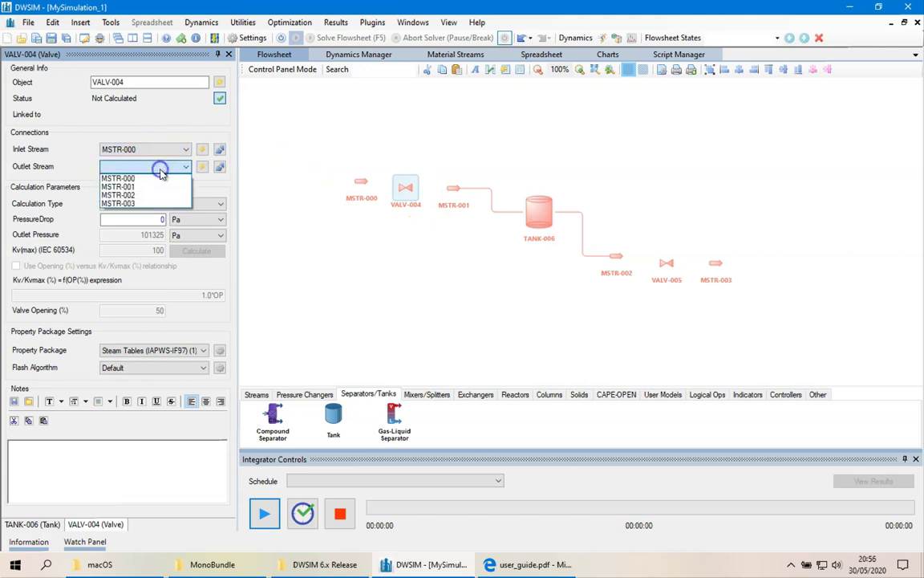
left_click(159, 186)
- Connect valve VALV-005 with MSTR-002 as its inlet stream and MSTR-003 as its outlet stream
left_click(667, 264)
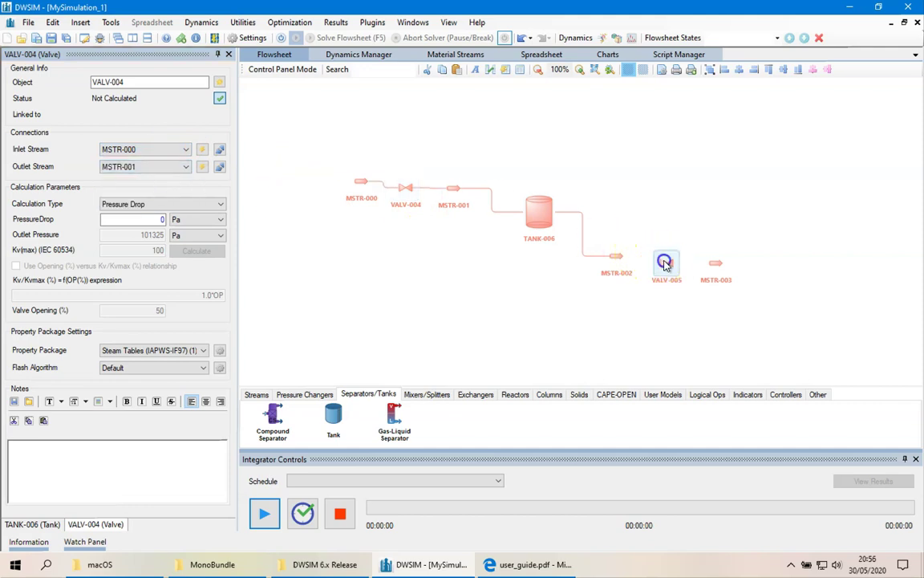
left_click(146, 150)
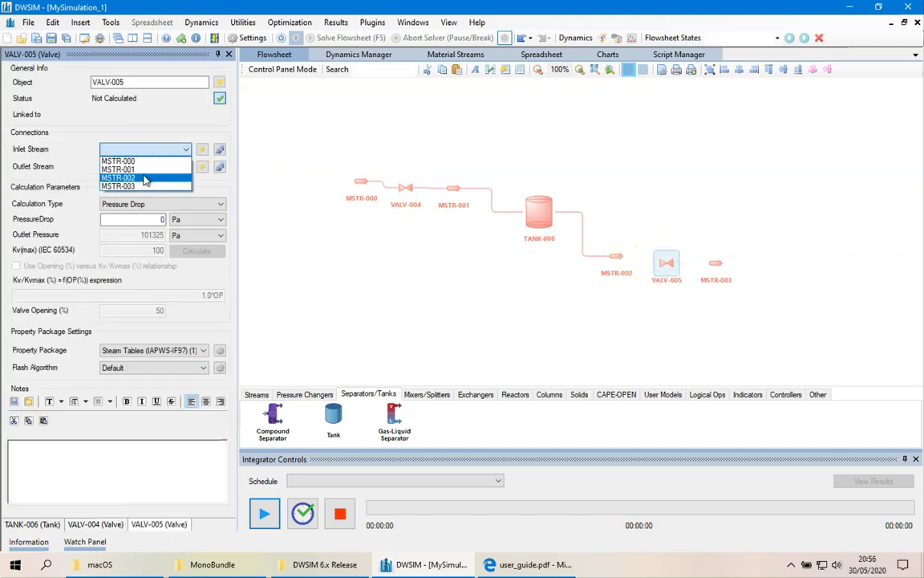
left_click(145, 178)
left_click(145, 168)
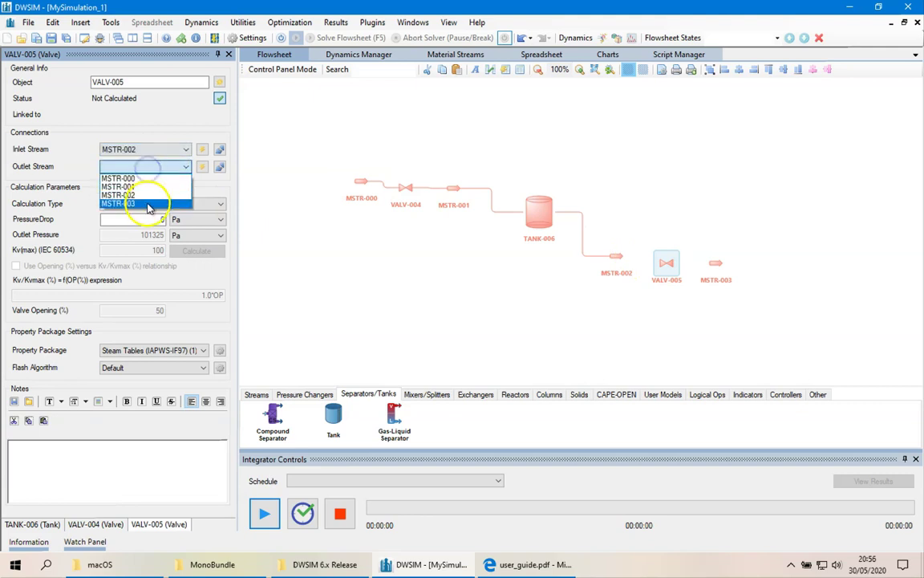
left_click(149, 202)
left_click(630, 192)
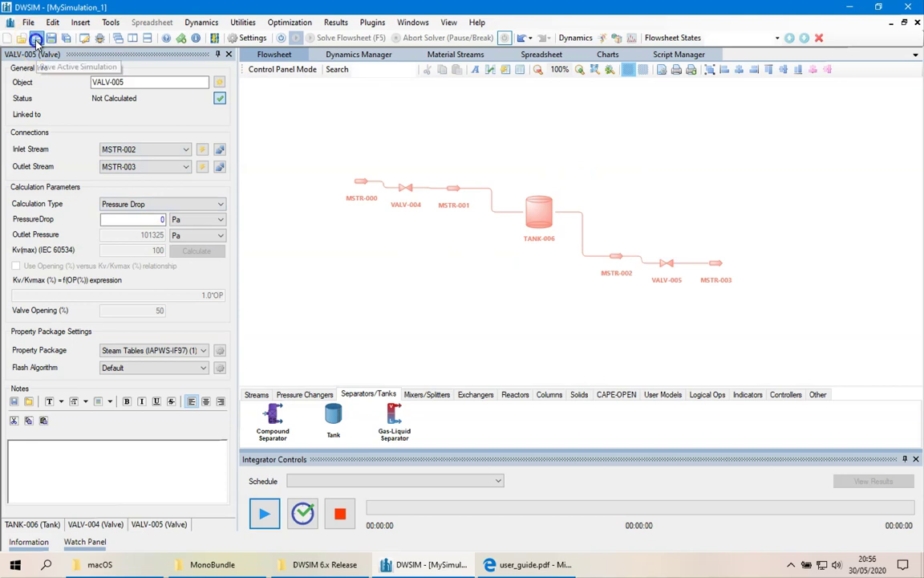
- Save the simulation in the Downloads folder, overwriting the existing file dynamic tutorial.dwxmz
left_click(36, 39)
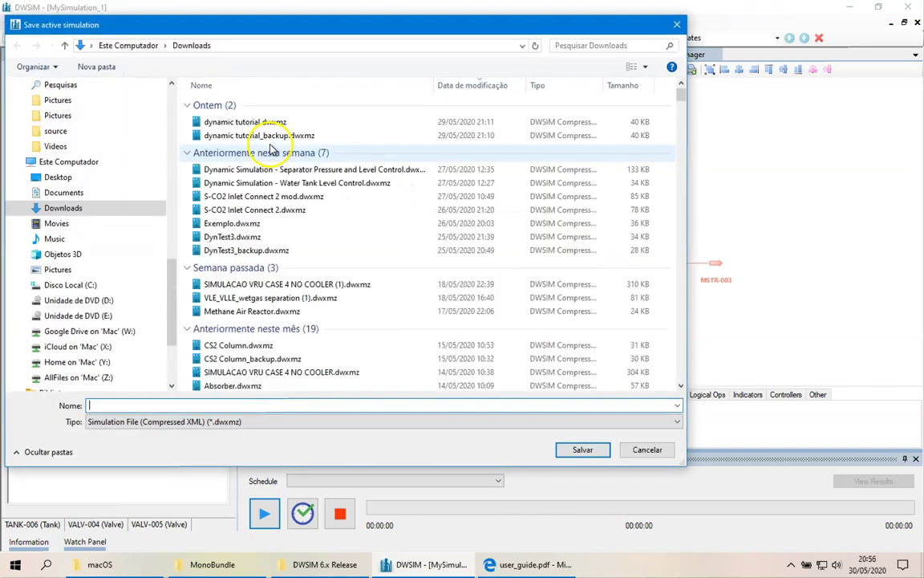
left_click(245, 122)
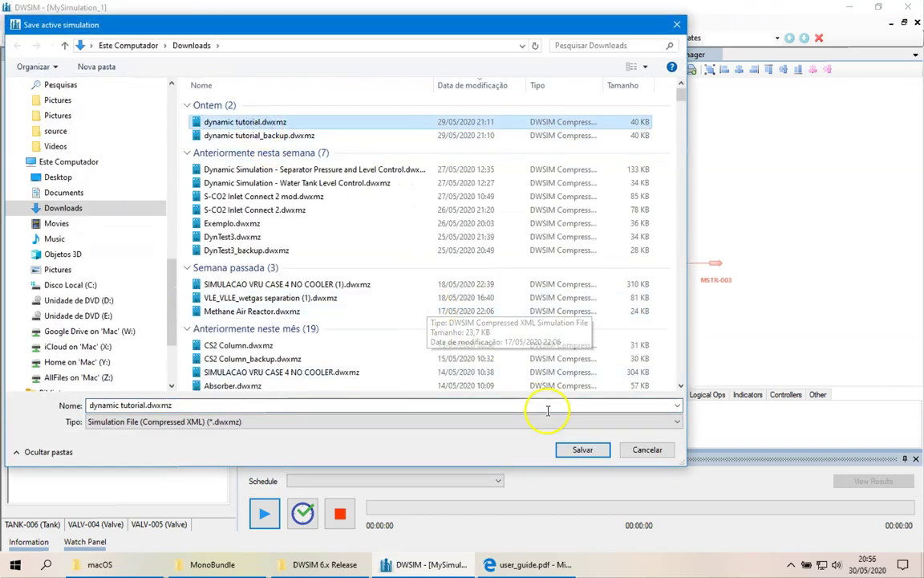
left_click(580, 449)
left_click(493, 283)
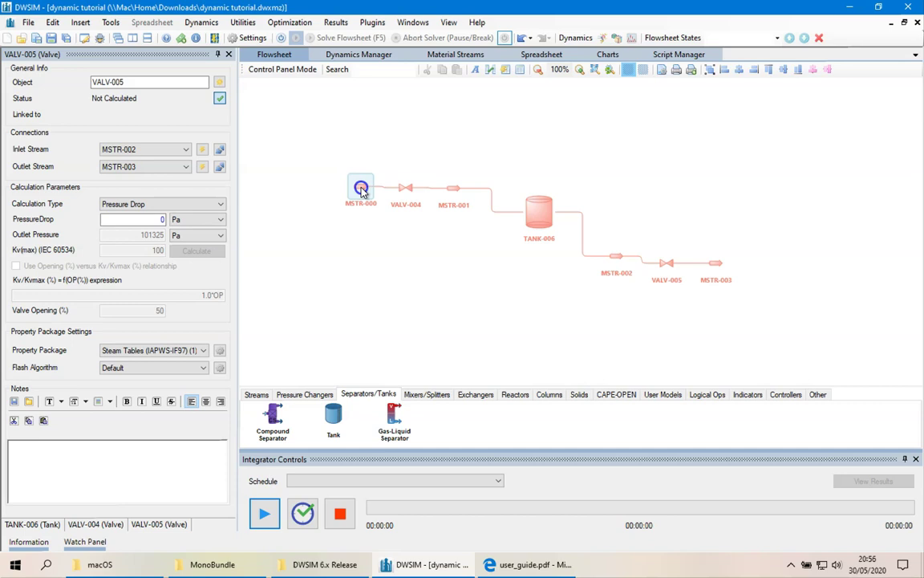
- Move stream MSTR-000 slightly down on the flowsheet to line it up with valve VALV-004
left_click(361, 190)
scroll(516, 268, "up", 2)
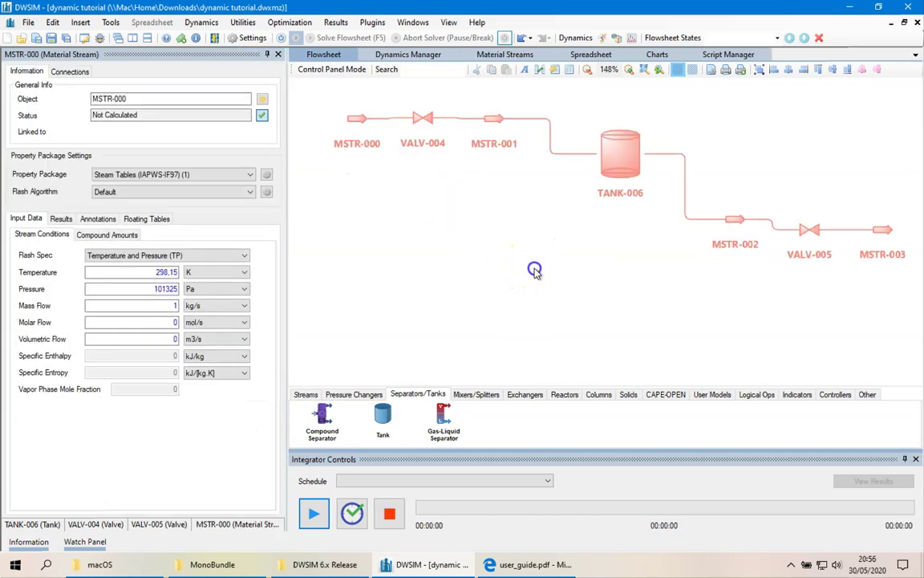
left_click_drag(537, 247, 519, 290)
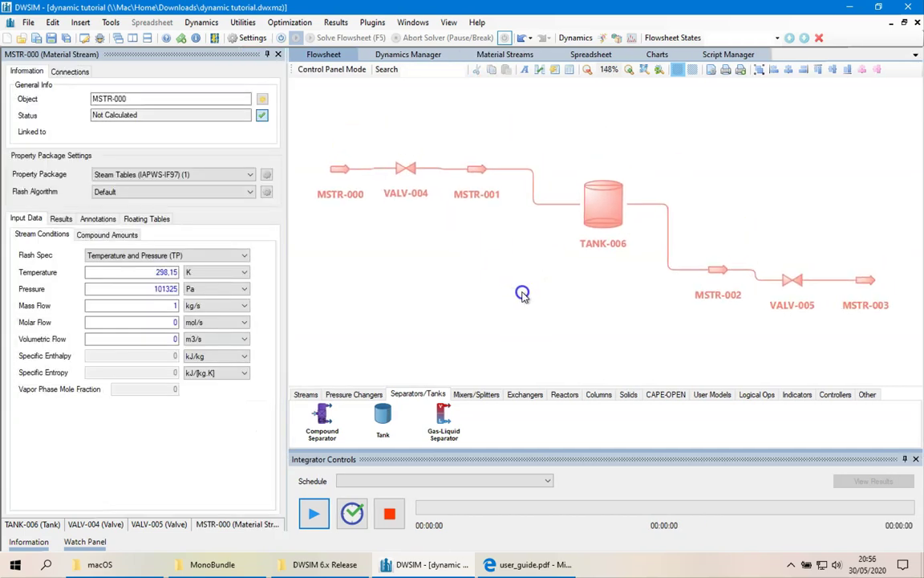
left_click(526, 259)
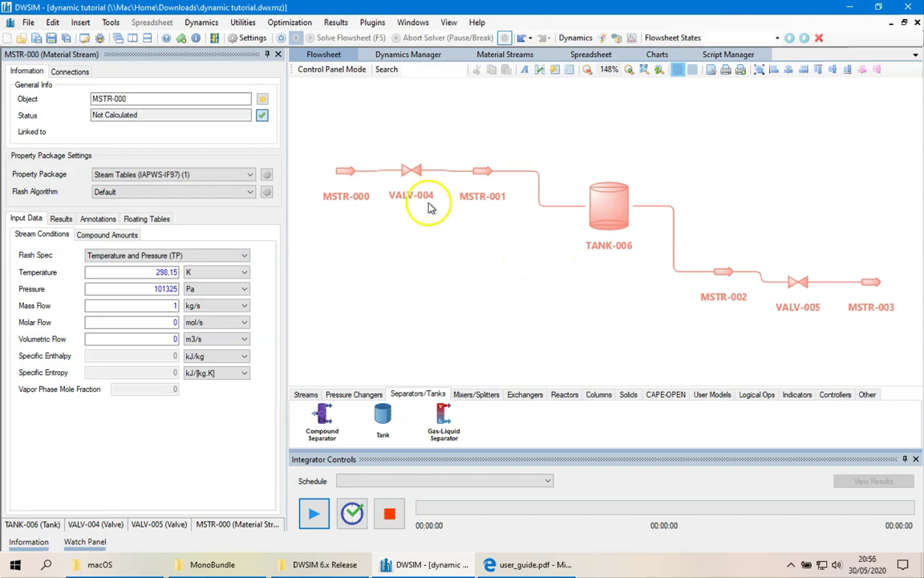
- Rename valve VALV-004 as V-01
left_click(409, 171)
left_click_drag(149, 81, 82, 81)
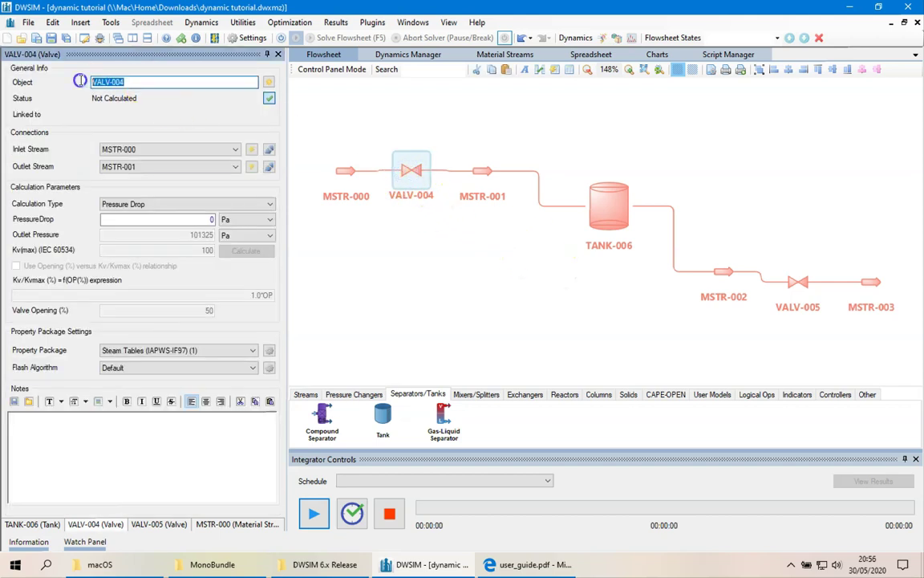
type("V-01")
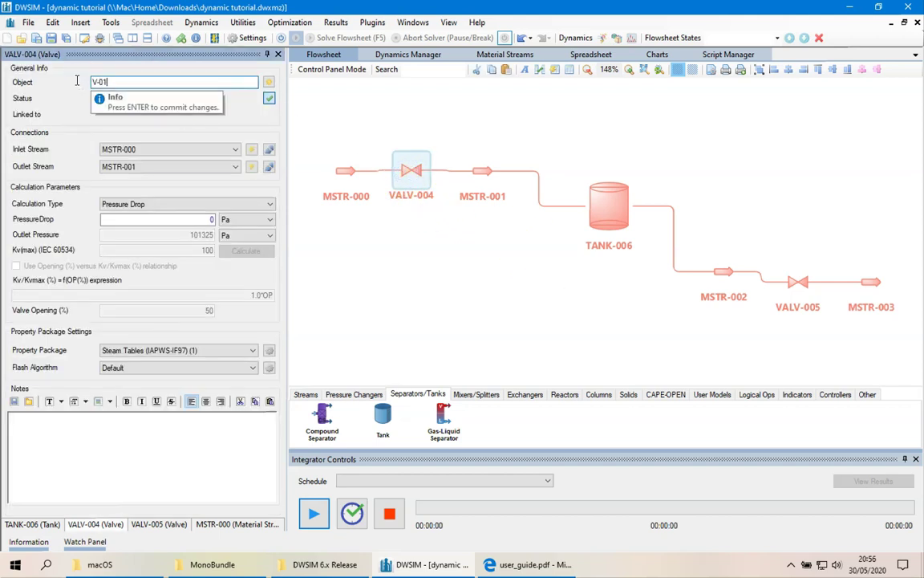
key("Return")
- Rename the feed stream MSTR-000 as inlet
left_click(344, 172)
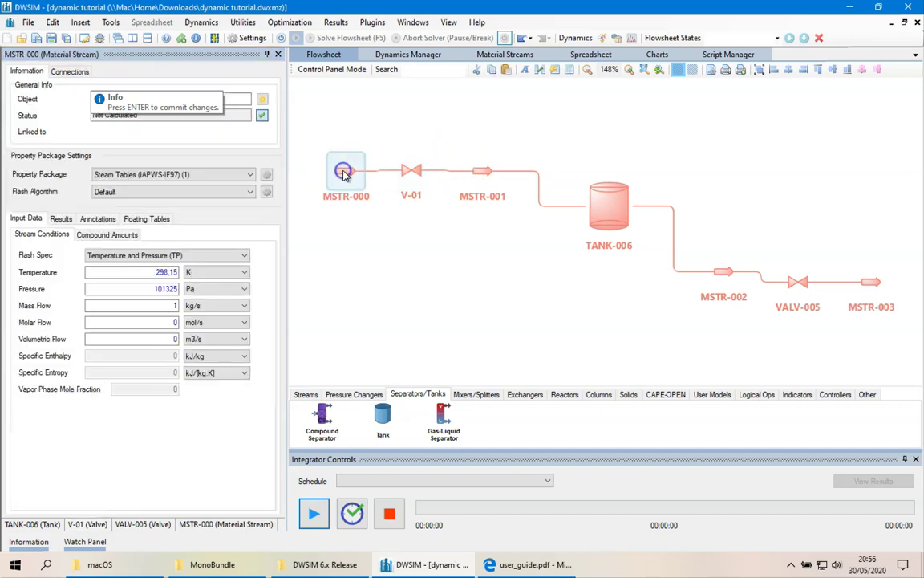
left_click_drag(170, 99, 70, 102)
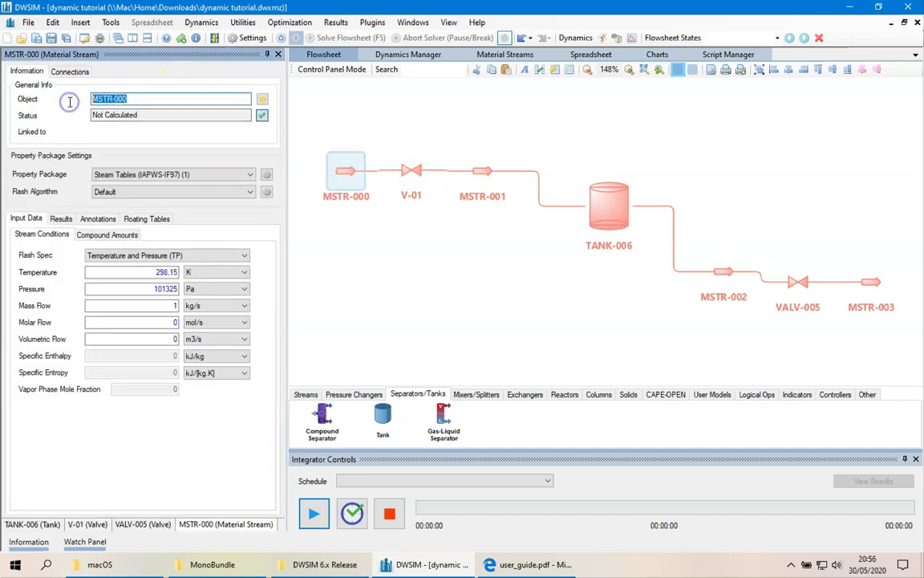
type("inlet")
key("Return")
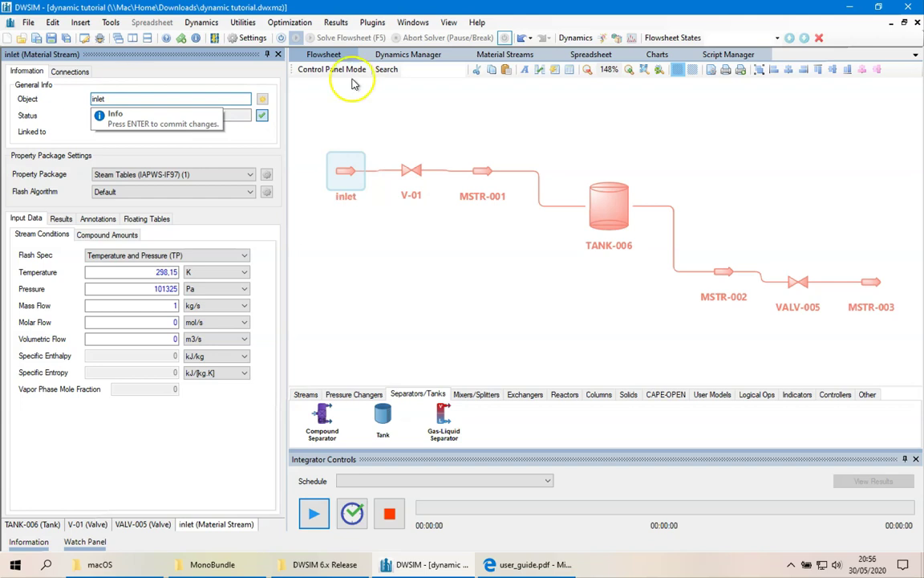
- Rename the tank TANK-006 as T-01
left_click(607, 174)
left_click_drag(167, 83, 50, 82)
type("T-01")
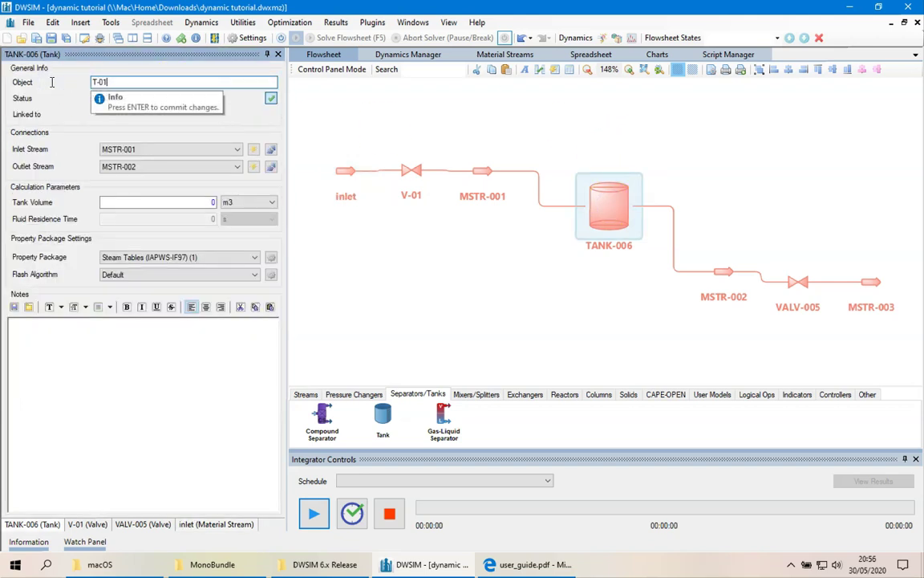
key("Return")
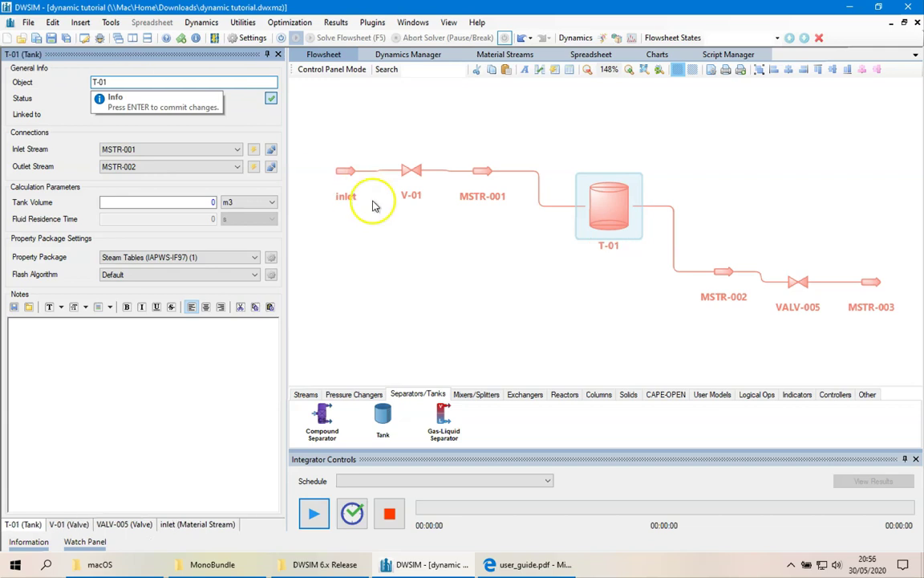
- Rename valve VALV-005 as V-02
left_click(792, 282)
left_click(151, 82)
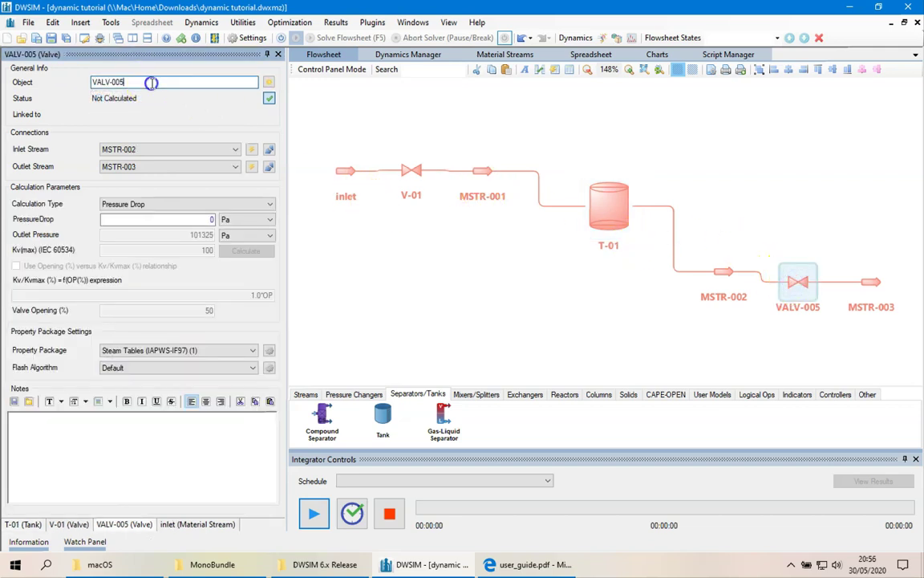
type("V")
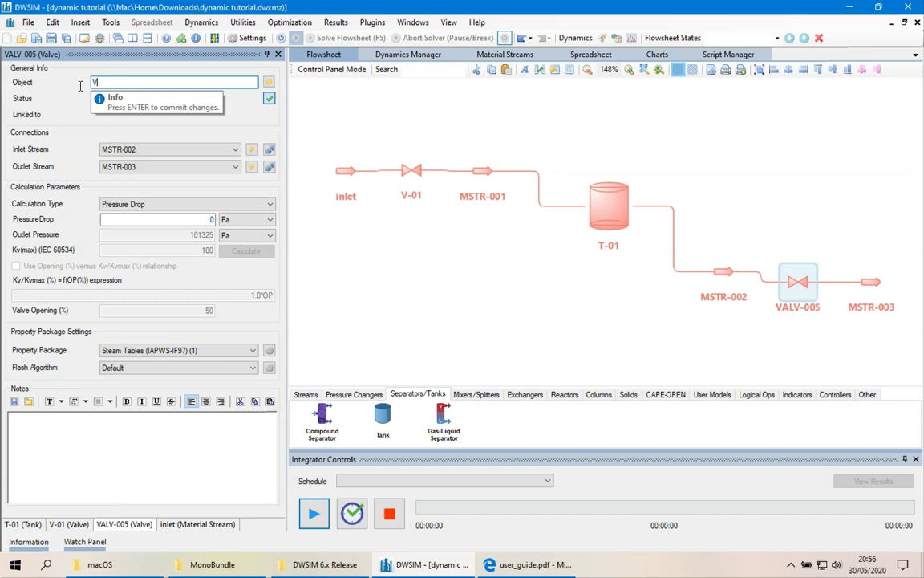
type("-02")
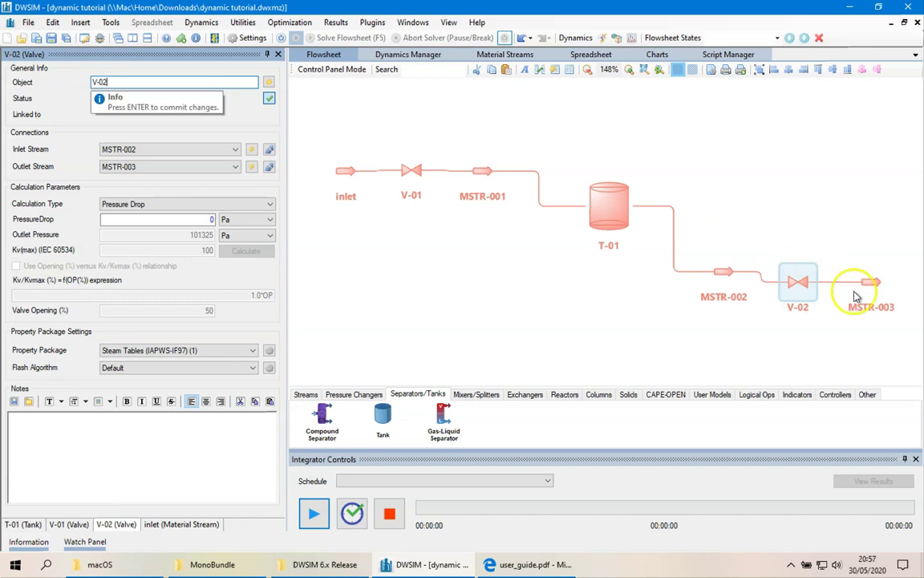
- Rename the final stream MSTR-003 as outlet
left_click(872, 281)
left_click_drag(147, 99, 4, 98)
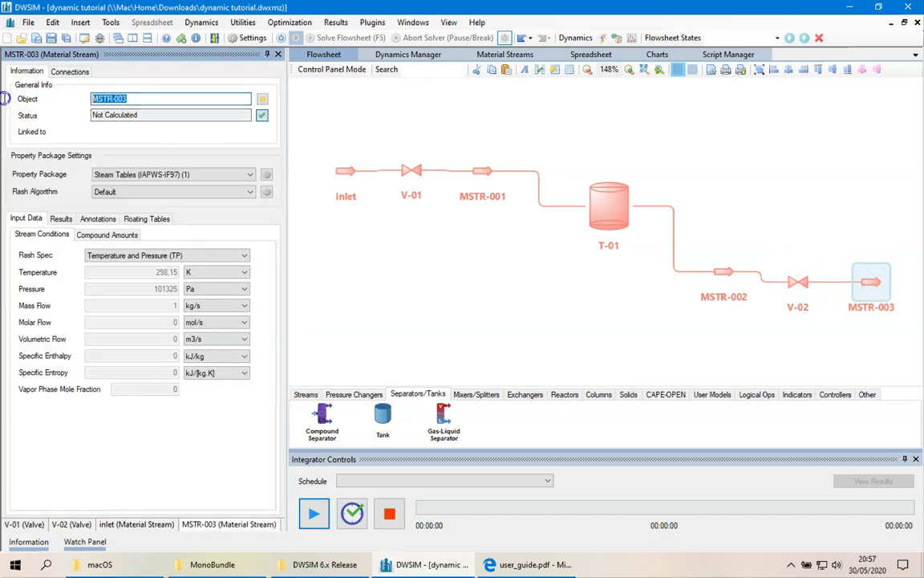
type("outlet")
key("Return")
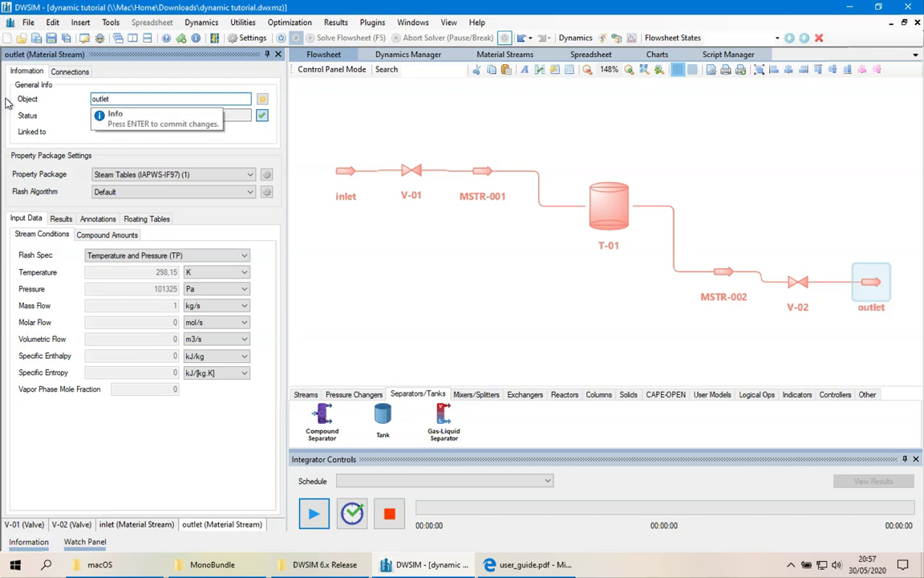
- Compact the flowsheet by moving the tank level with the inlet line and pulling the outlet line and inlet objects closer together
left_click(713, 223)
left_click_drag(605, 214, 547, 181)
left_click_drag(672, 276, 569, 246)
left_click_drag(797, 298, 668, 249)
left_click_drag(821, 284, 669, 252)
left_click_drag(362, 170, 384, 172)
left_click_drag(297, 174, 336, 177)
left_click(335, 175)
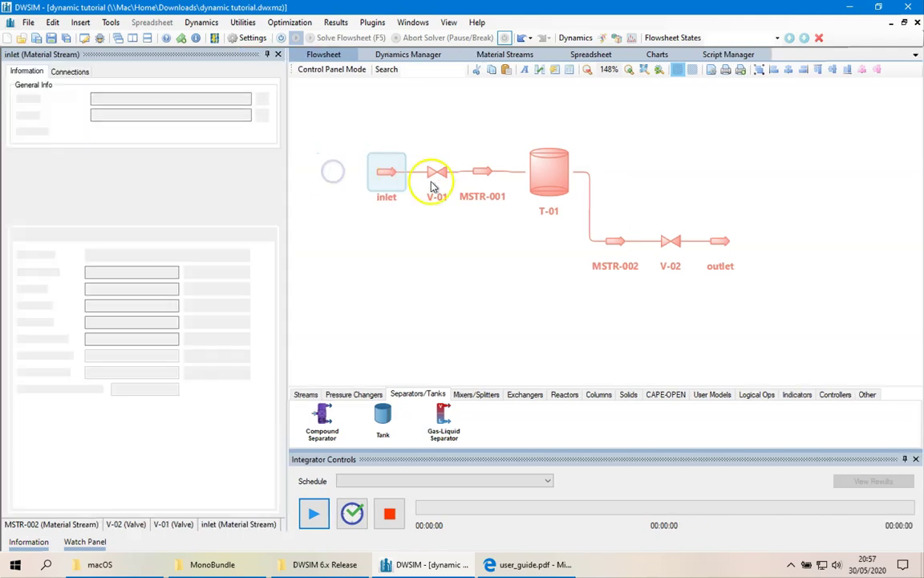
left_click(438, 122)
left_click_drag(438, 122, 416, 121)
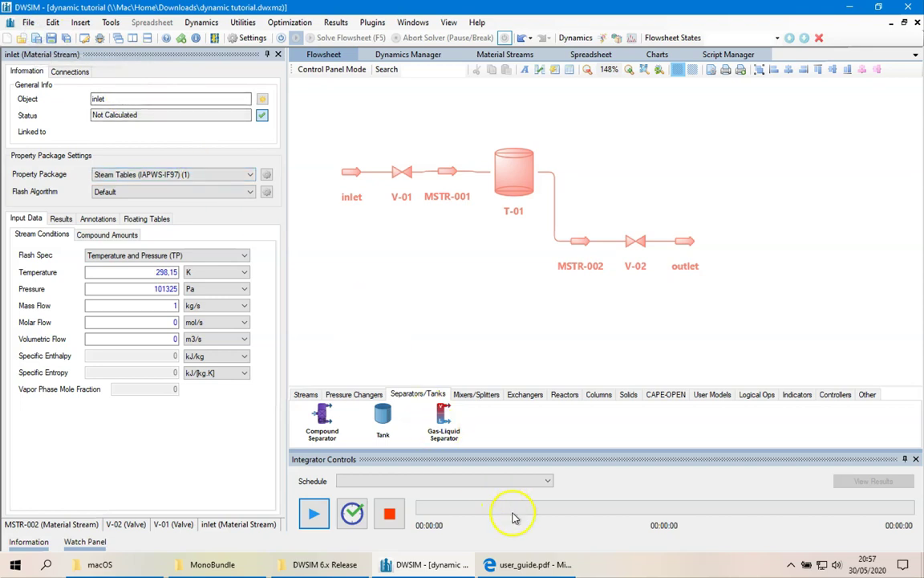
- Consult steps 2 and 3 of the user guide PDF, and back in DWSIM activate Dynamic Mode and set the inlet stream's spec type to Flow
left_click(532, 564)
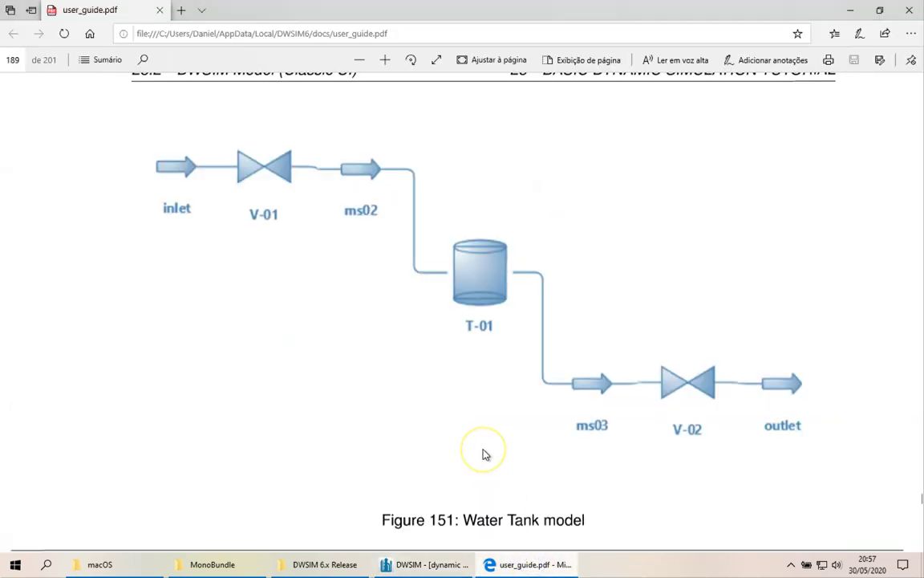
scroll(483, 454, "down", 5)
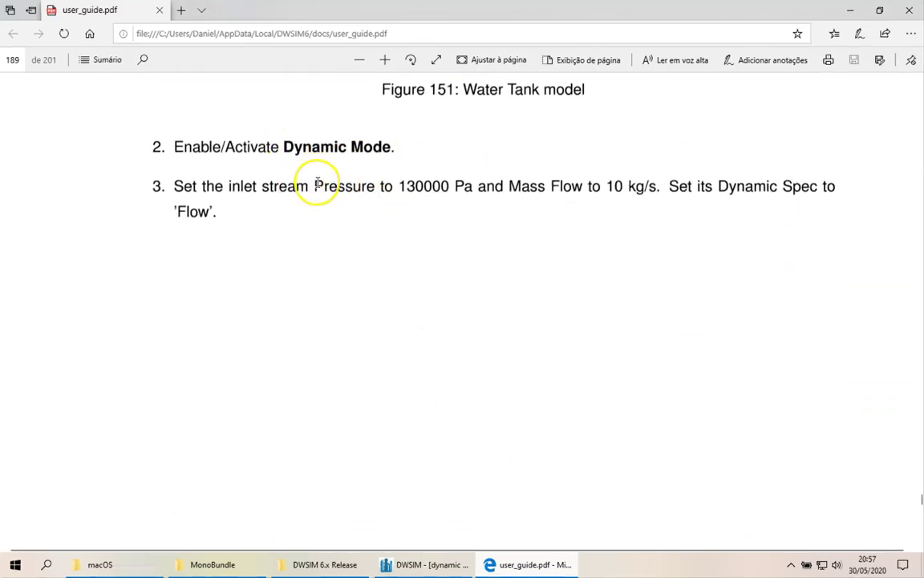
left_click_drag(177, 184, 208, 207)
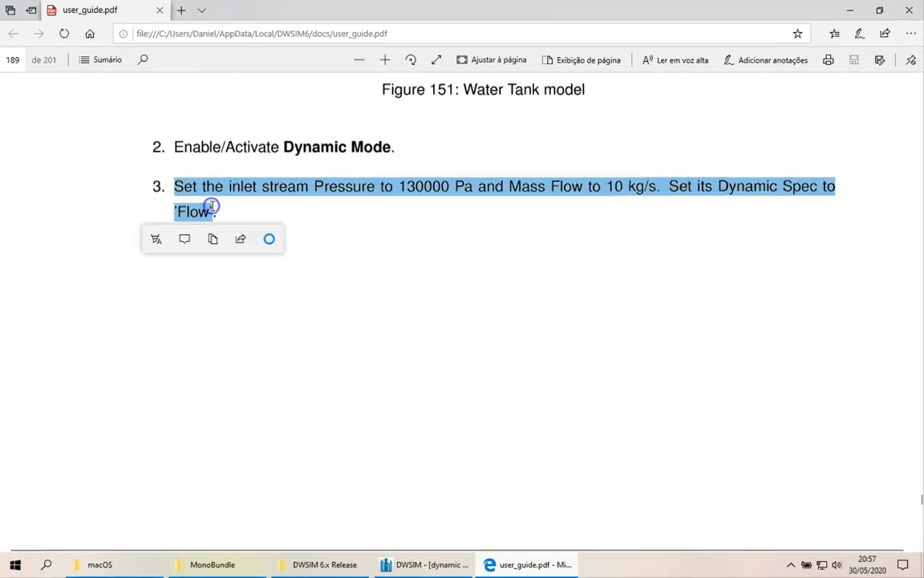
left_click(478, 265)
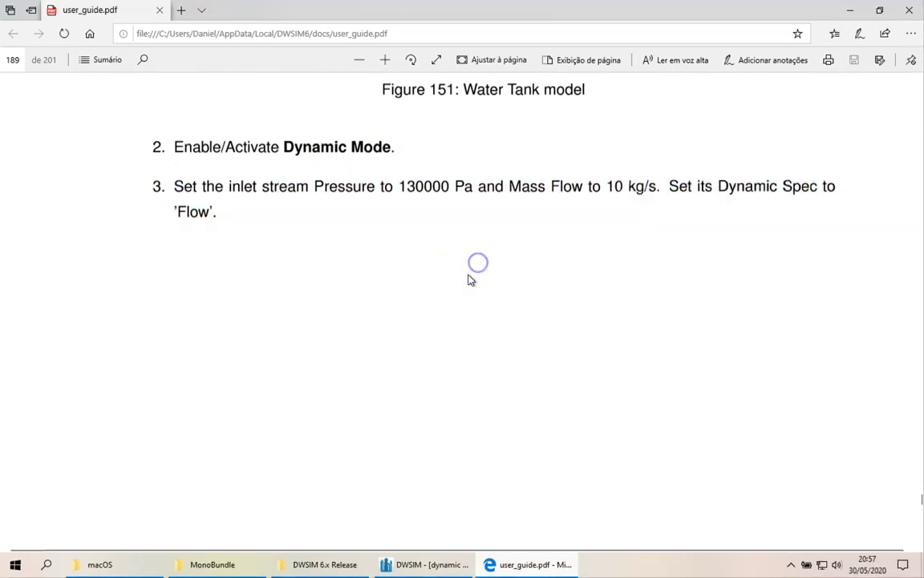
left_click(417, 561)
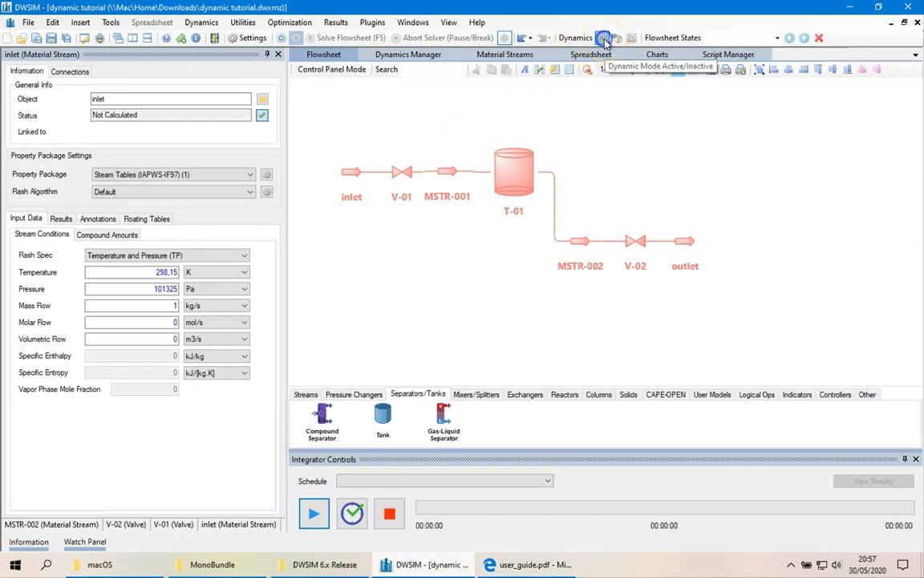
left_click(354, 172)
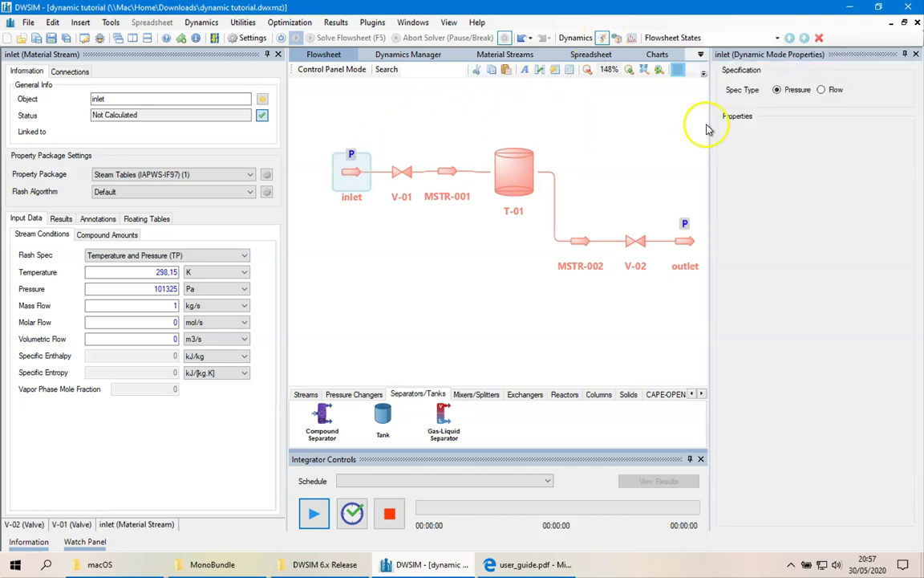
left_click(823, 91)
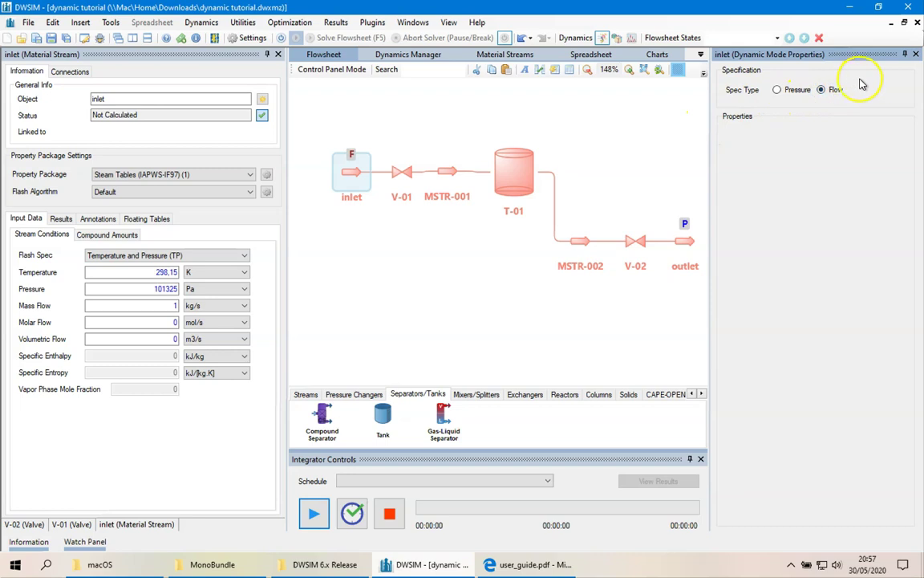
- Set the inlet stream's pressure to 130000 Pa and its mass flow to 10 kg/s
left_click(916, 55)
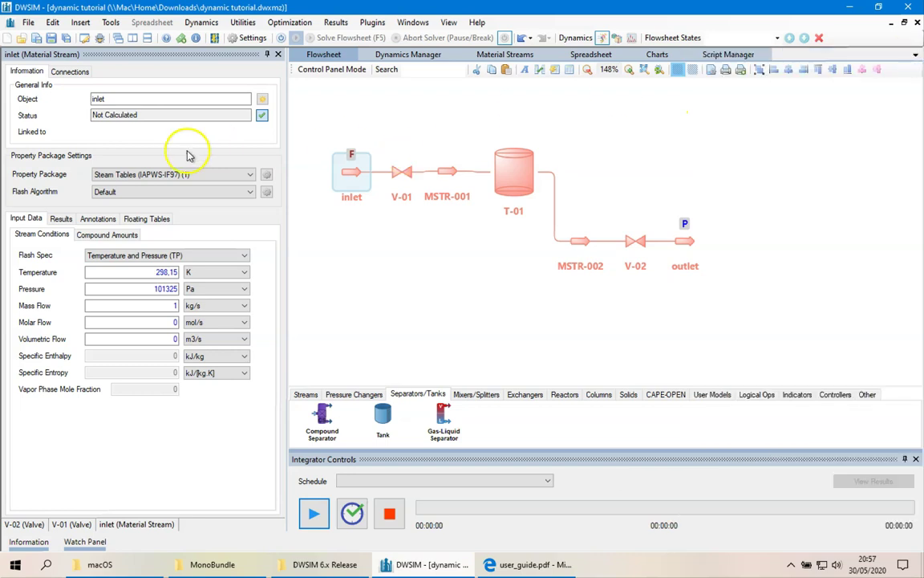
left_click(142, 287)
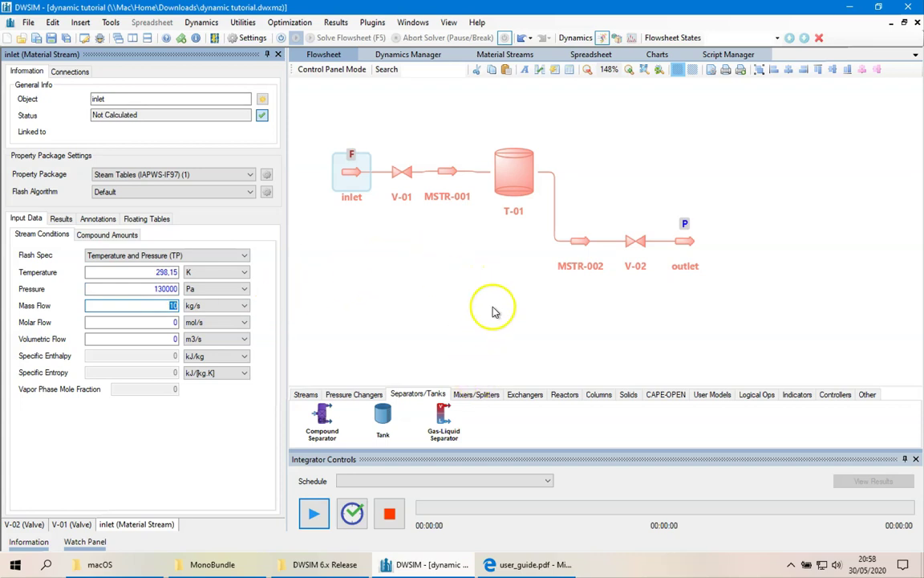
- Switch to the user guide PDF and read step 4 on the V-01 valve settings, below the inlet stream properties figure
left_click(517, 564)
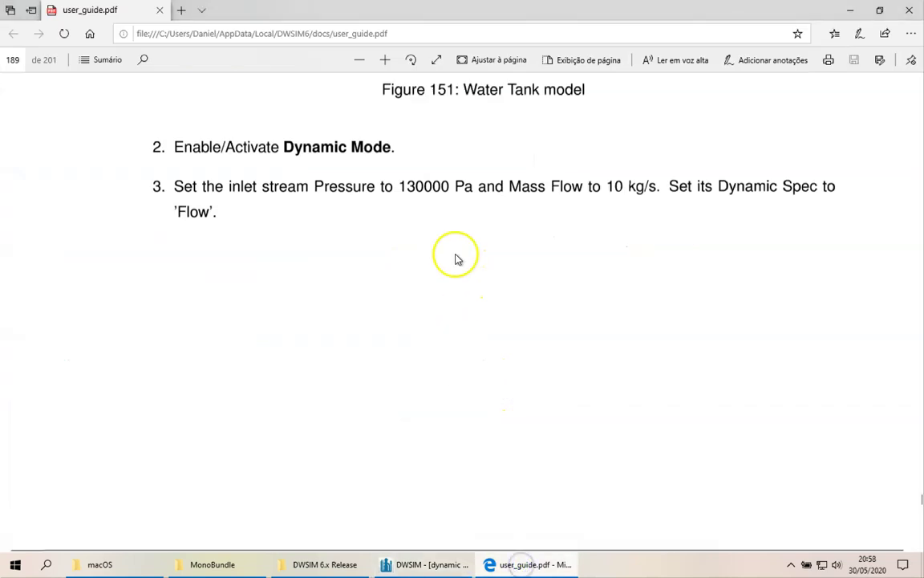
scroll(455, 257, "down", 10)
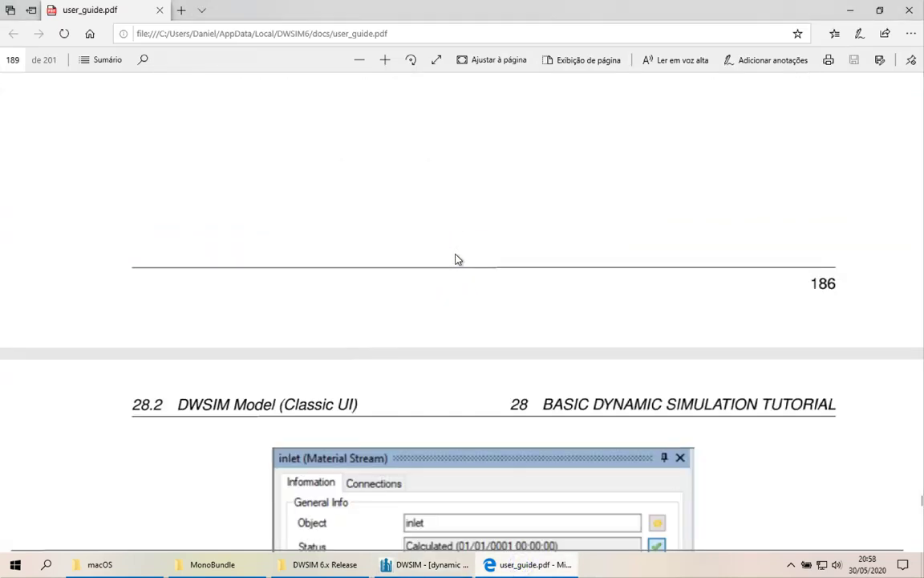
scroll(455, 257, "down", 10)
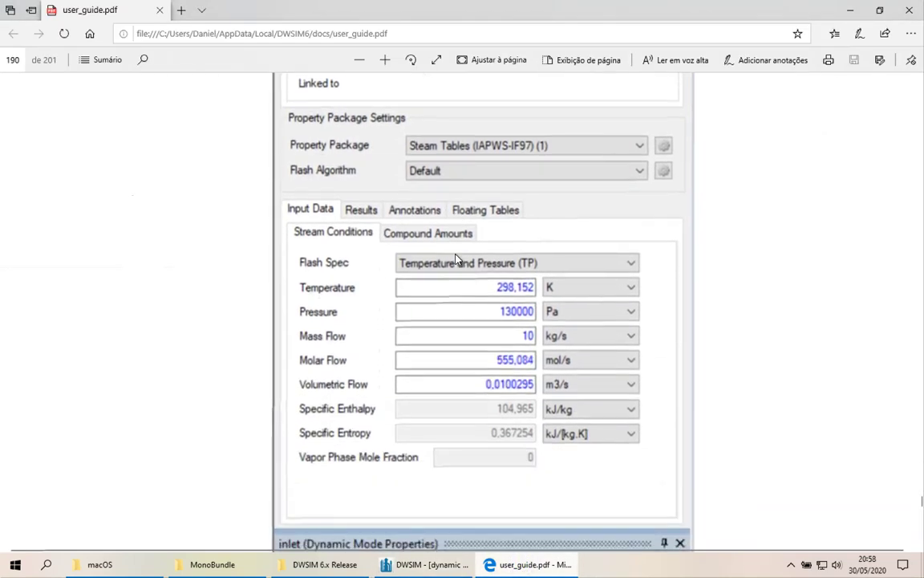
scroll(455, 258, "down", 10)
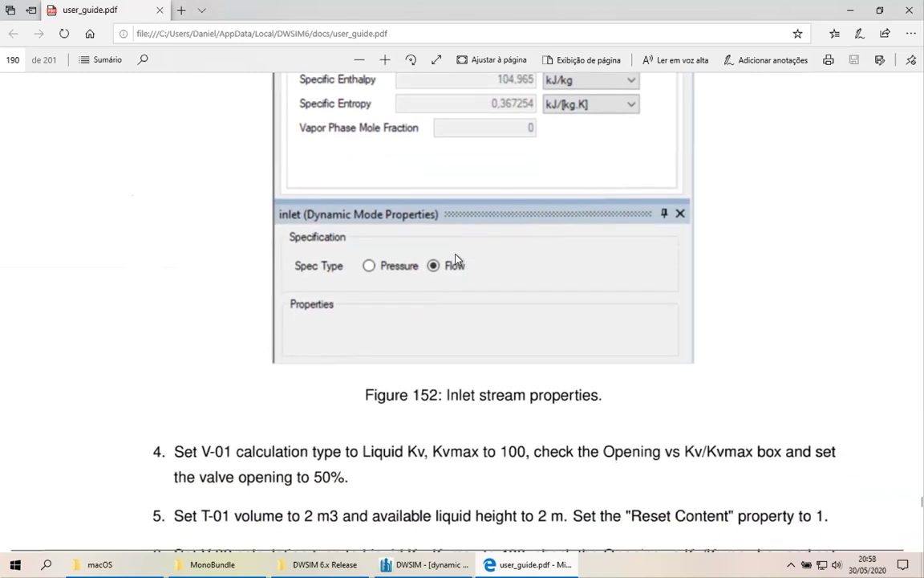
scroll(454, 259, "down", 3)
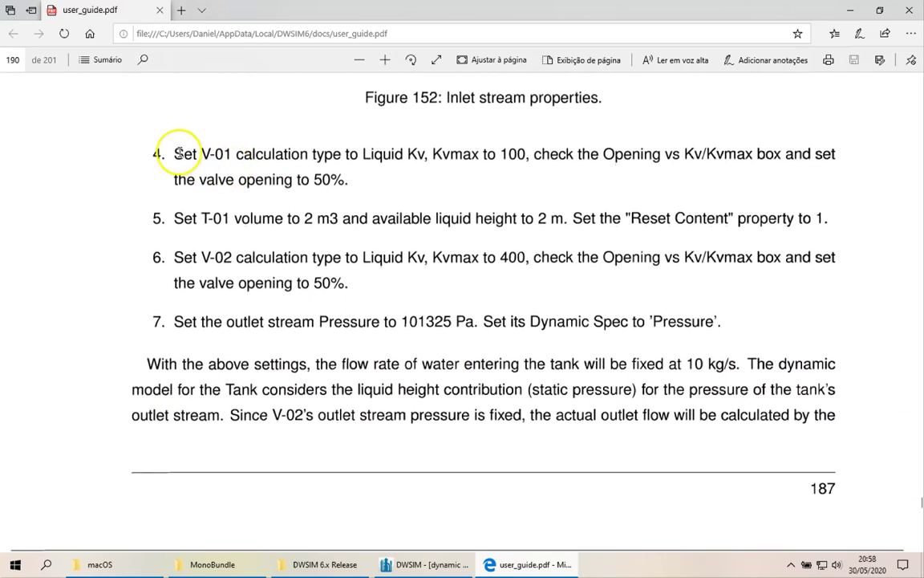
left_click_drag(178, 153, 353, 190)
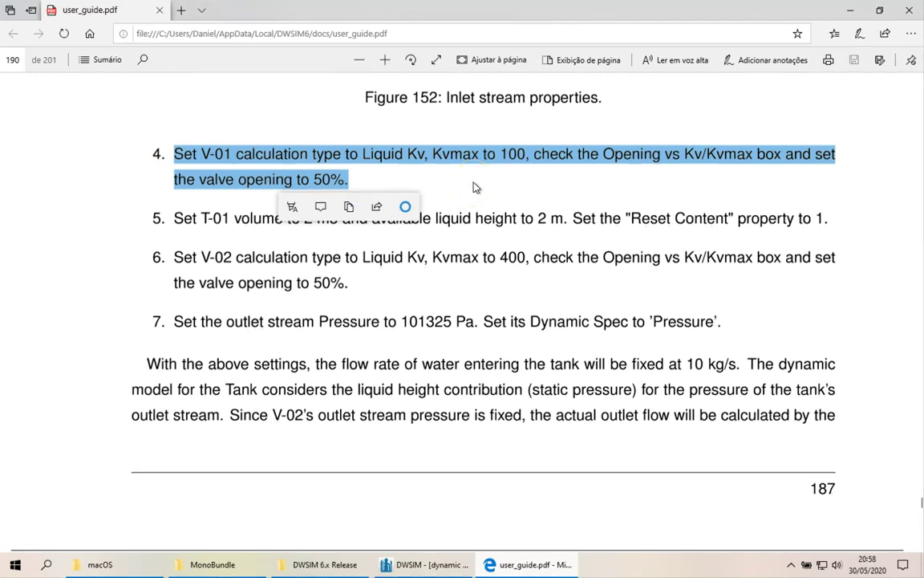
left_click(425, 164)
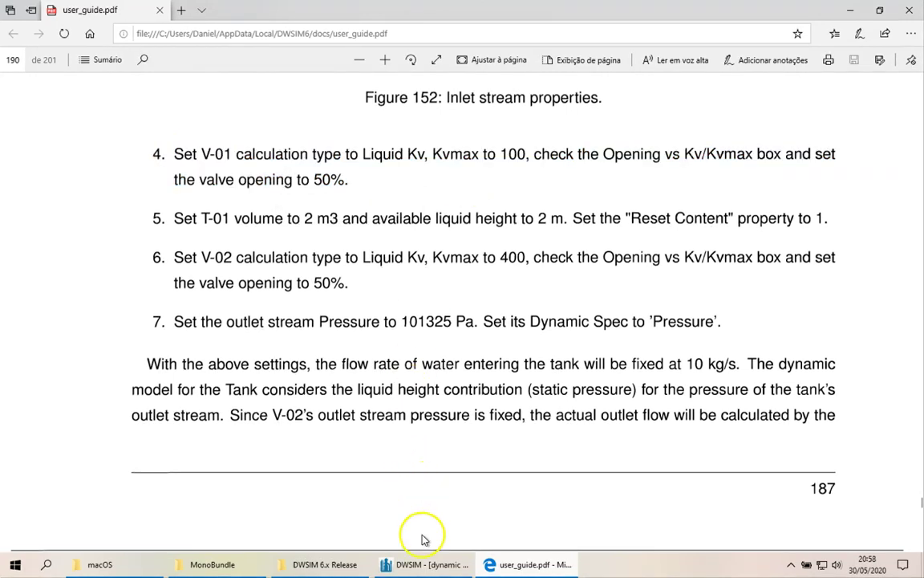
- Back in DWSIM, set valve V-01 to Liquid Service Kv (IEC 60534) with Kv(max) 100, the opening versus Kv/Kvmax relationship enabled and 50% opening
left_click(428, 564)
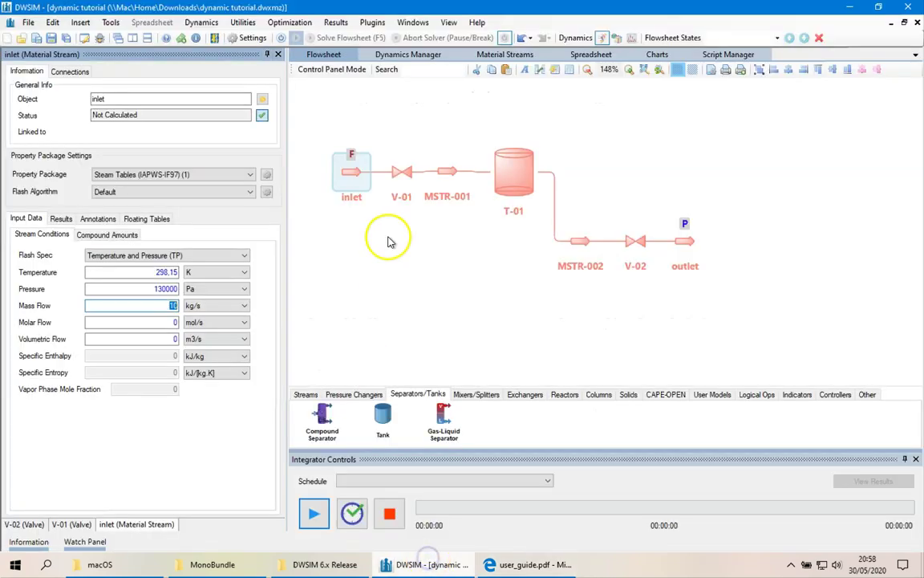
left_click(399, 174)
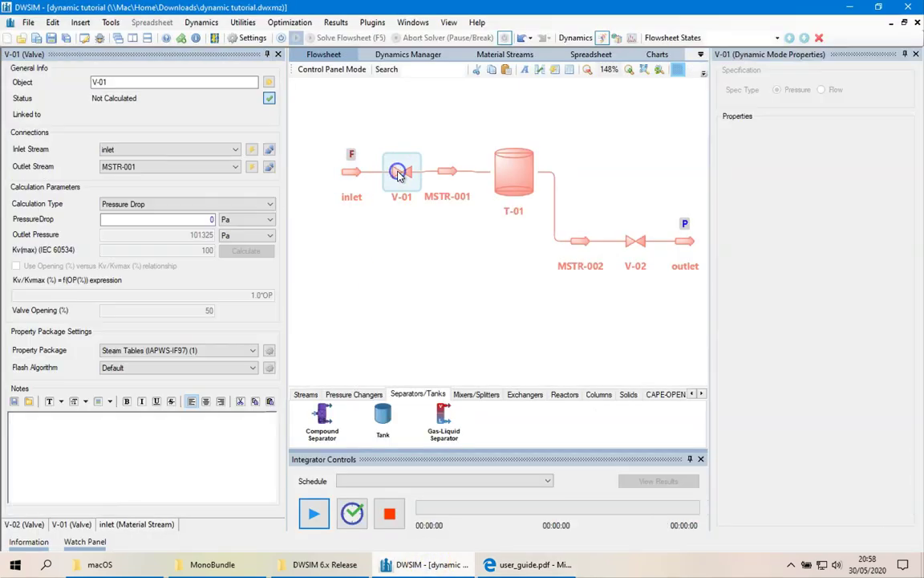
left_click(185, 205)
left_click(185, 233)
left_click(190, 250)
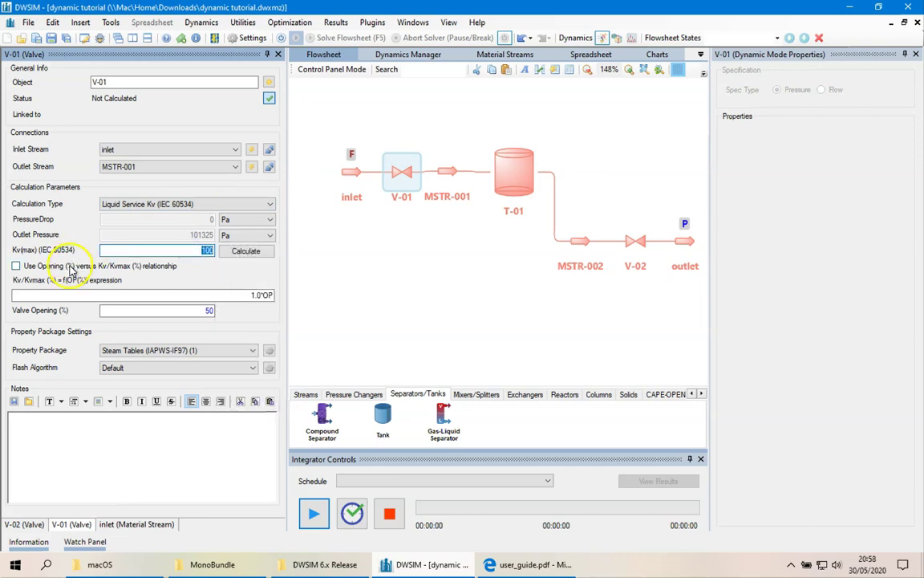
double_click(121, 311)
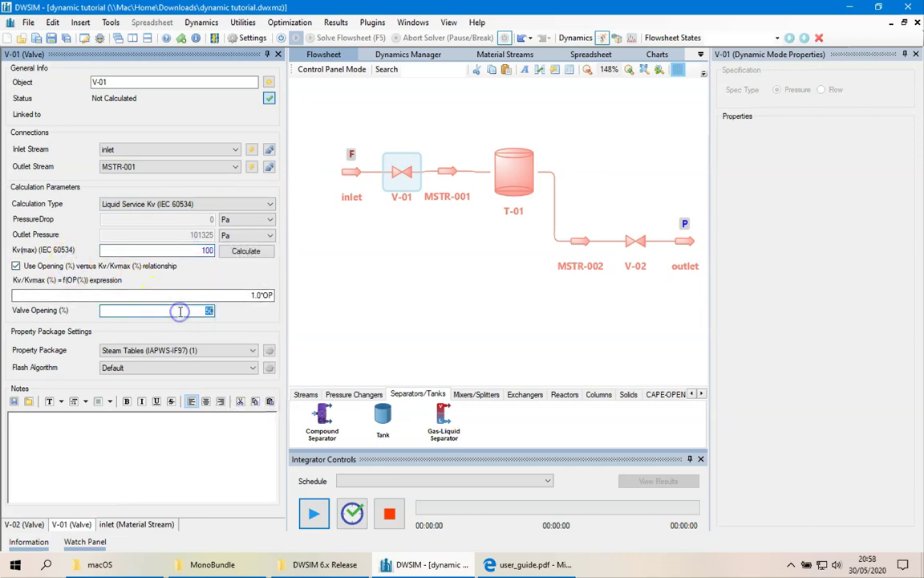
left_click(915, 55)
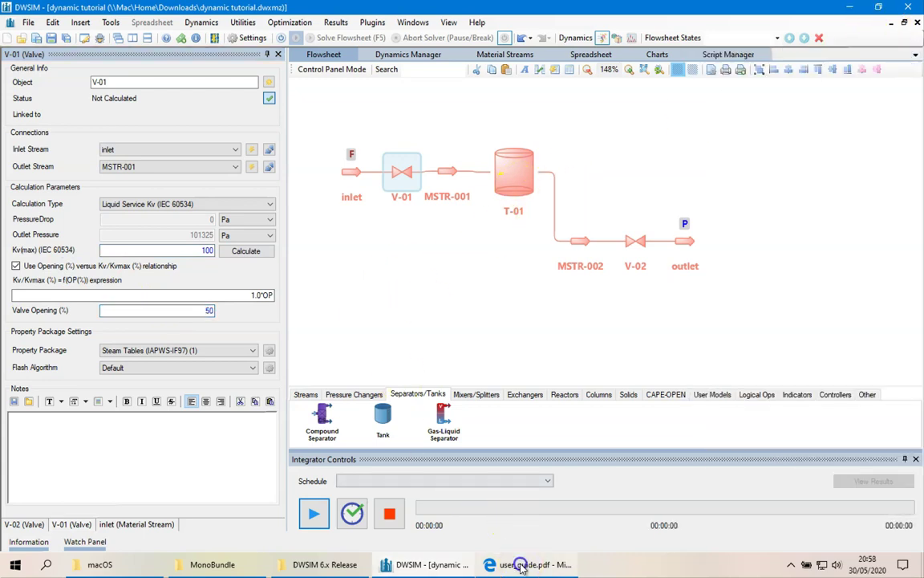
- Consult step 5 of the user guide PDF, and in DWSIM set tank T-01's volume to 2 m3, height to 2 m and Reset Content to 1
left_click(522, 565)
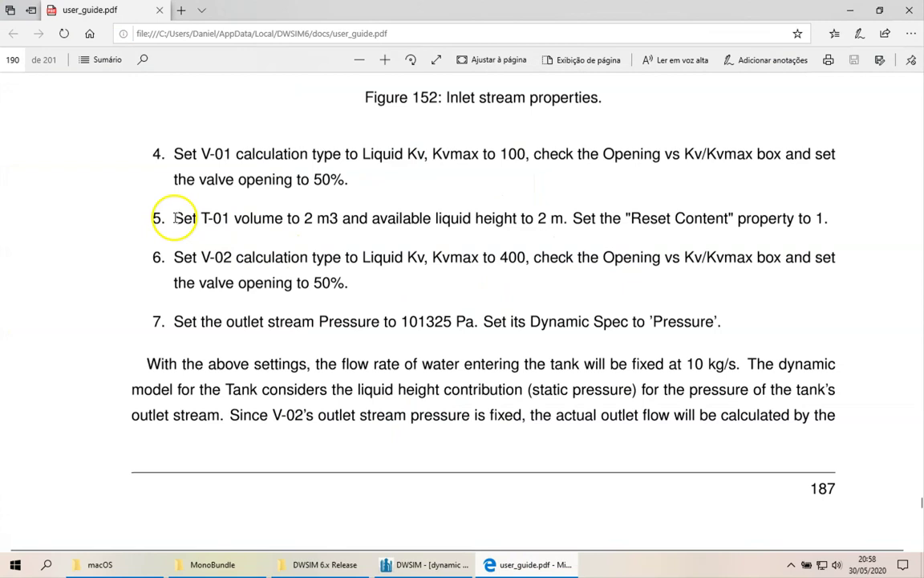
left_click_drag(166, 217, 835, 215)
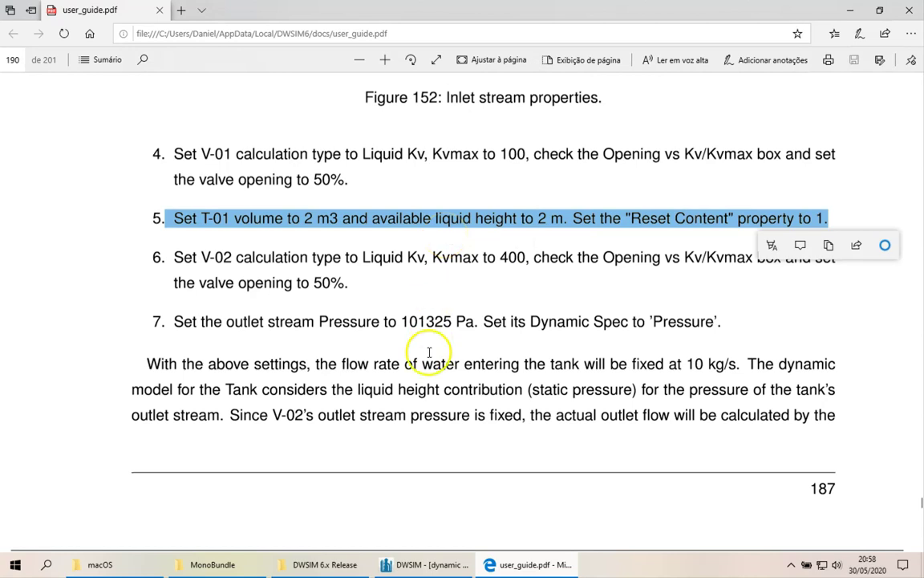
left_click(425, 564)
left_click(517, 166)
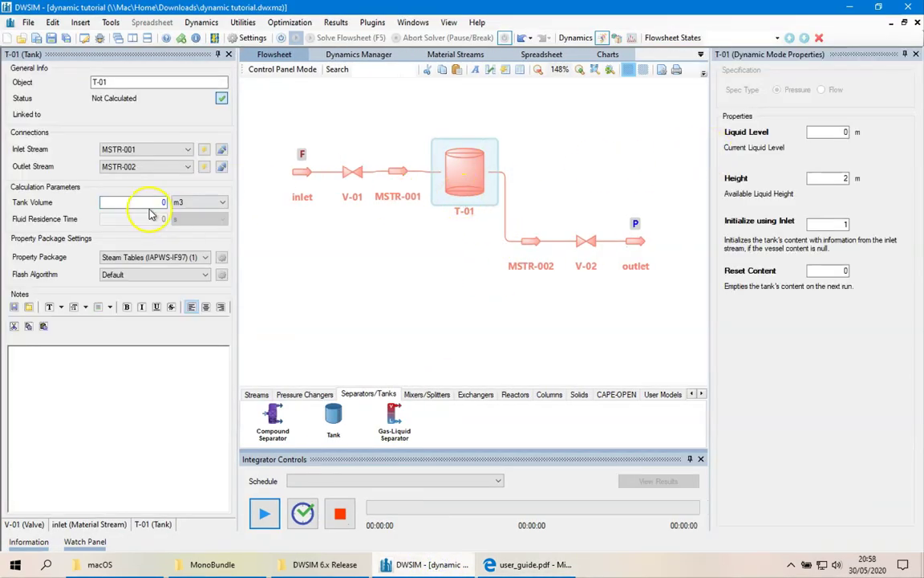
double_click(144, 200)
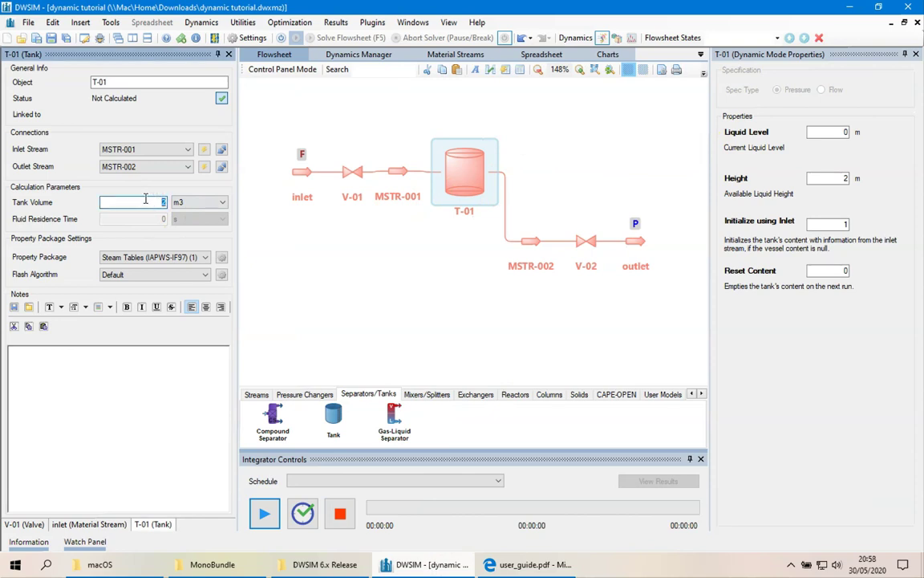
left_click(829, 178)
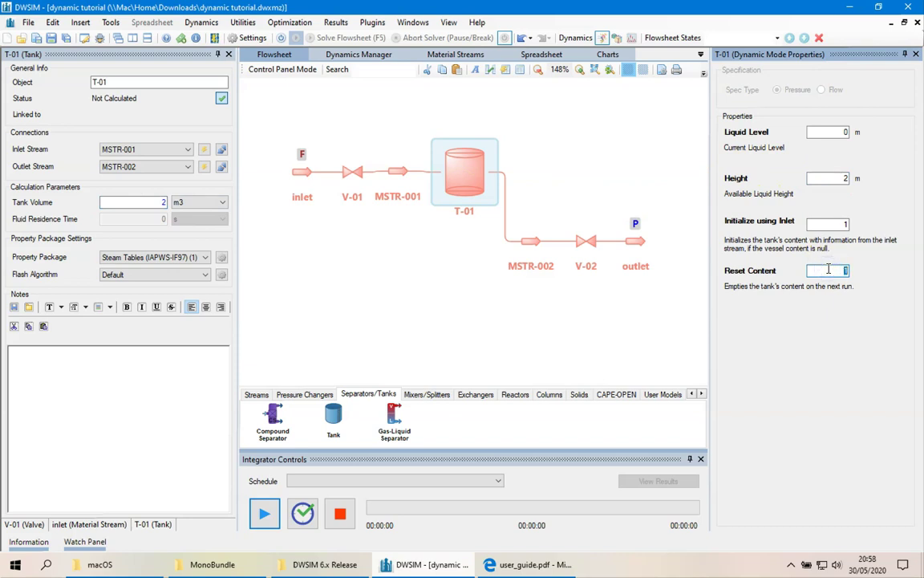
left_click(916, 55)
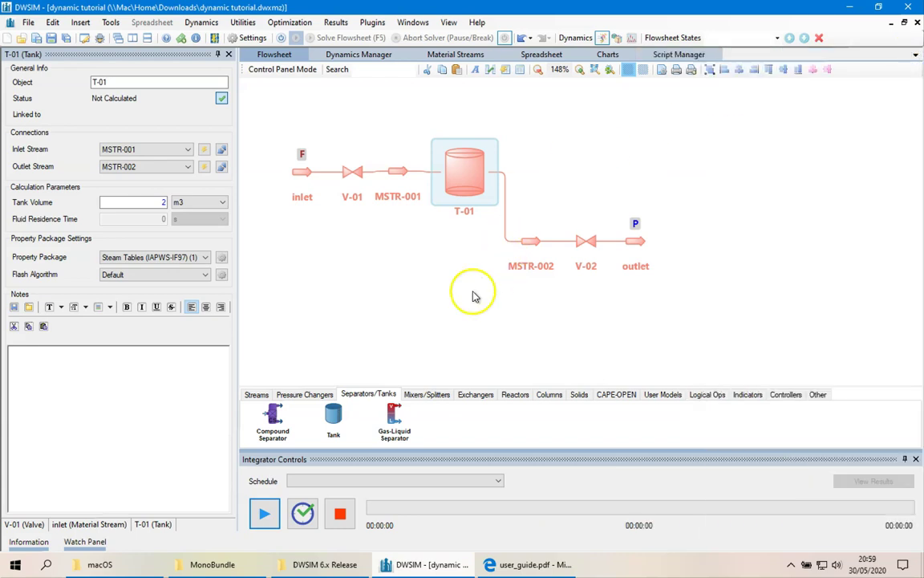
- Consult step 6 of the PDF, and in DWSIM set V-02 to Liquid Service Kv, Kv(max) 400, opening versus Kv/Kvmax relationship enabled, 50% opening
left_click(532, 564)
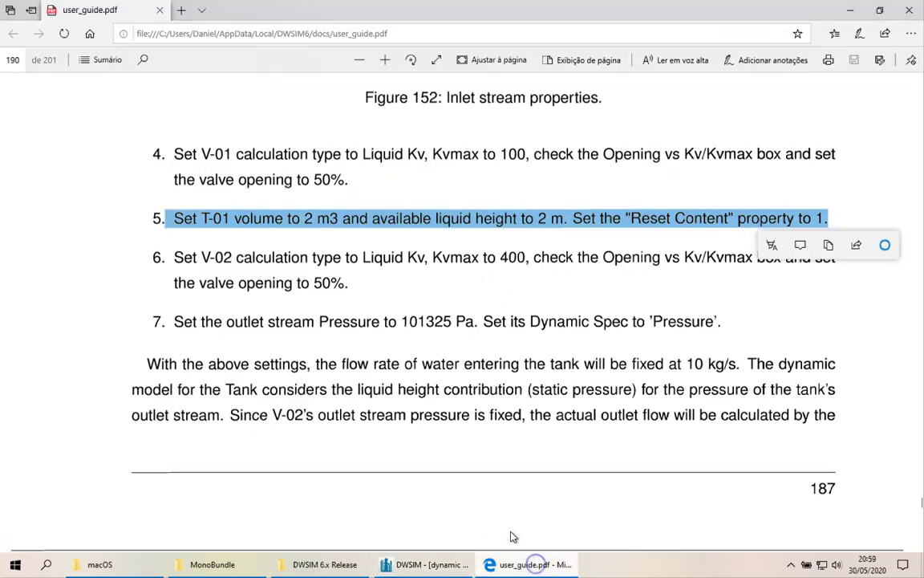
left_click_drag(173, 256, 362, 285)
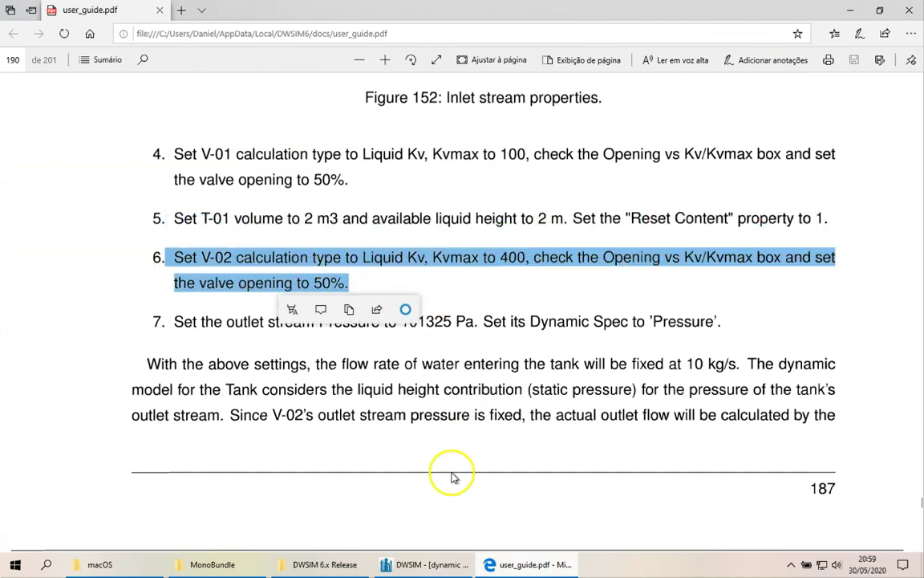
left_click(429, 564)
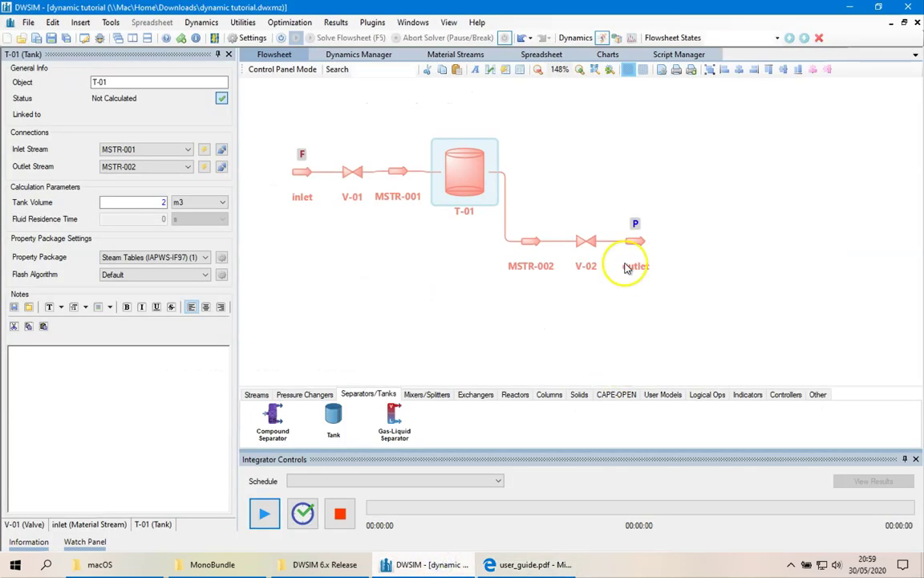
left_click(589, 244)
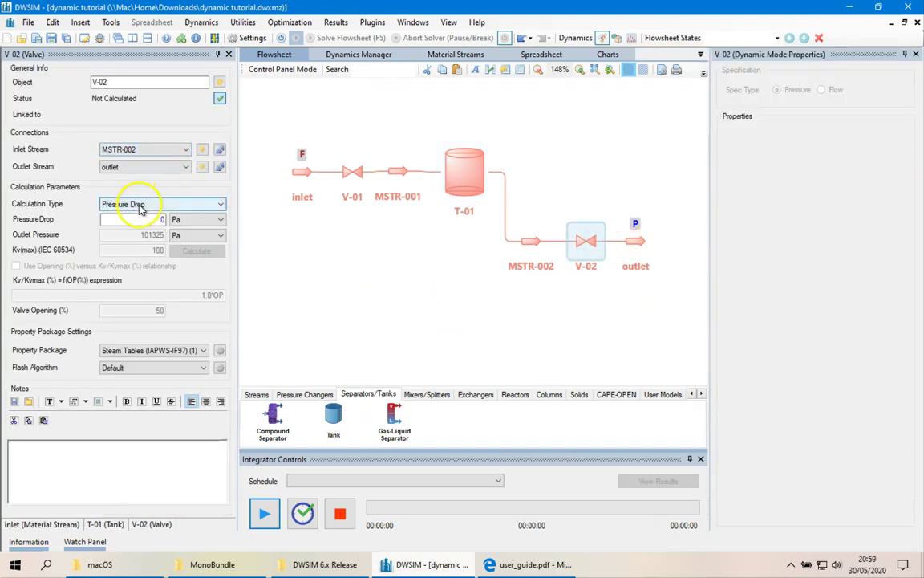
left_click(137, 205)
left_click(137, 232)
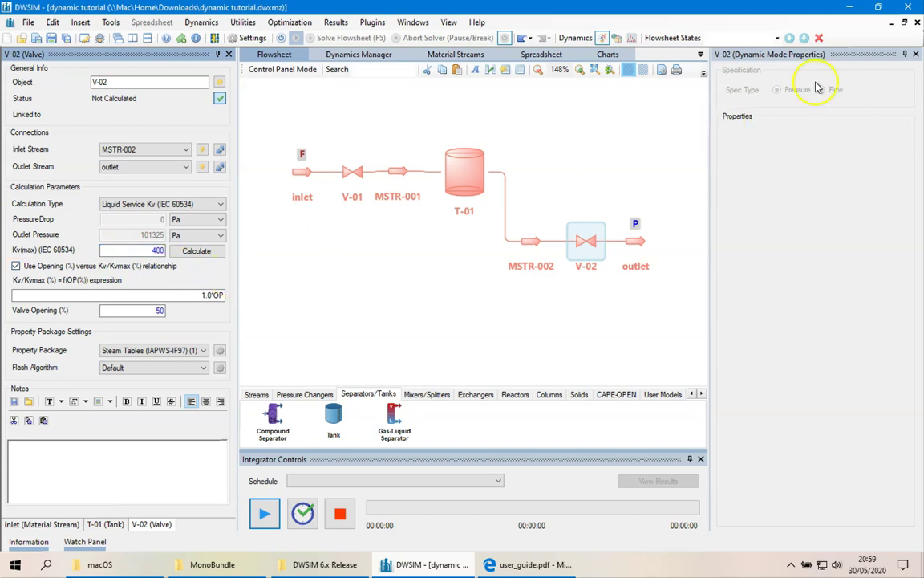
left_click(915, 55)
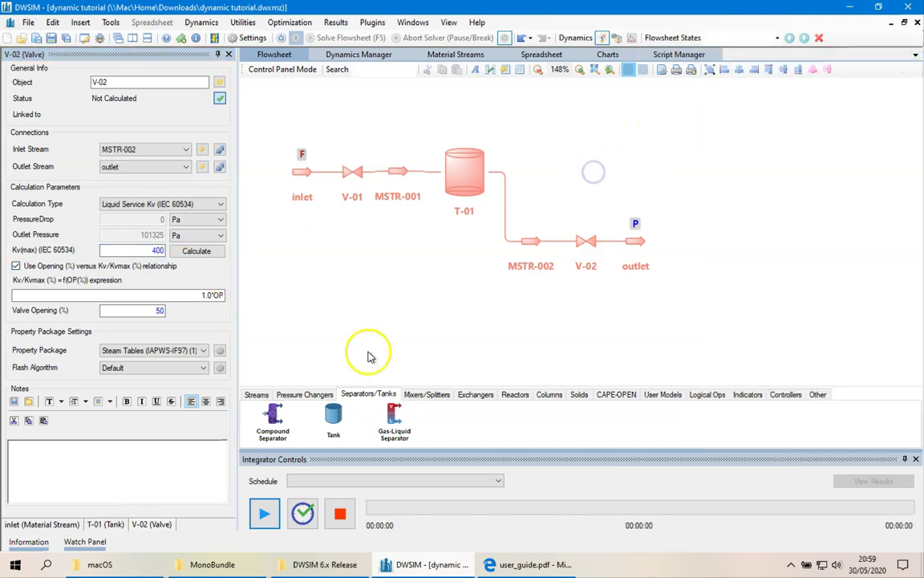
- Consult step 7 of the user guide PDF, and in DWSIM set the outlet stream's pressure to 101325 Pa and spec type to Pressure
left_click(494, 564)
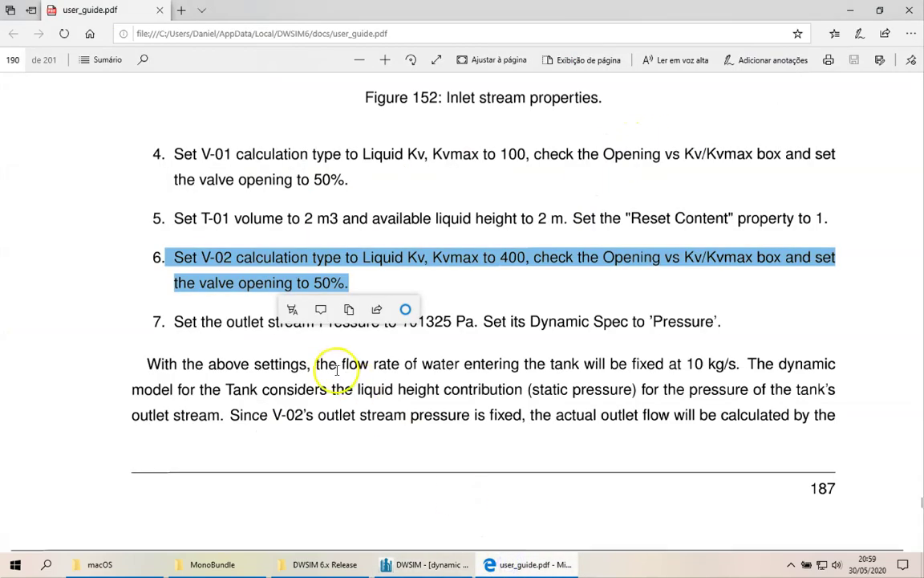
left_click(230, 312)
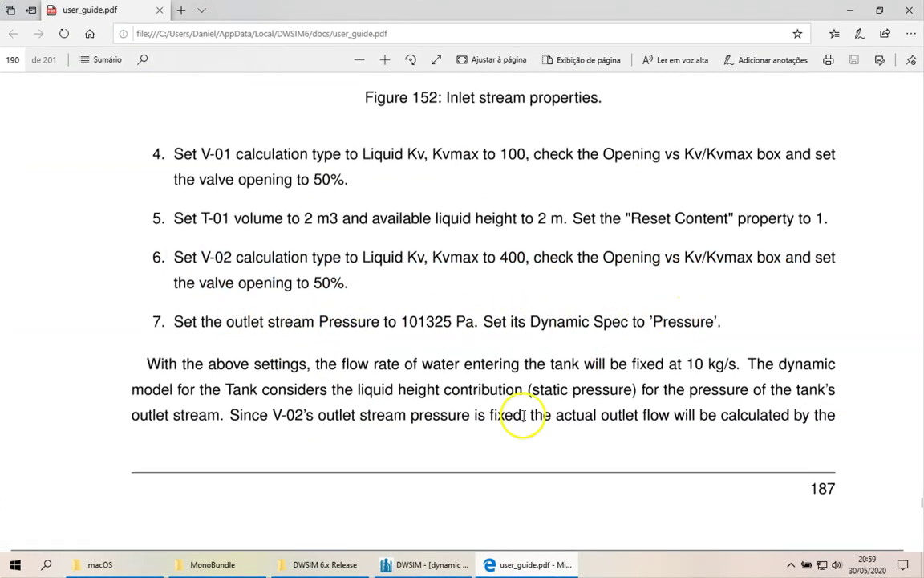
left_click(419, 563)
left_click(634, 243)
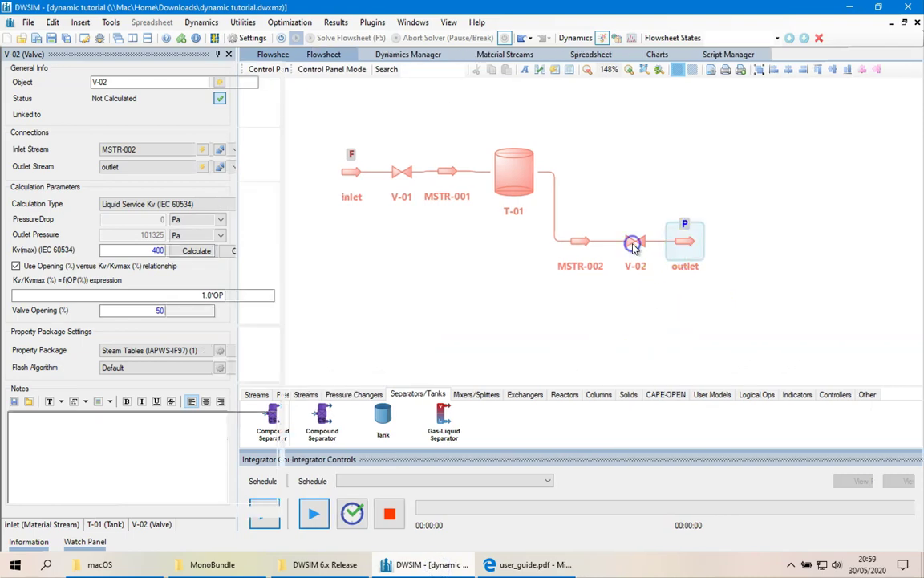
left_click(147, 291)
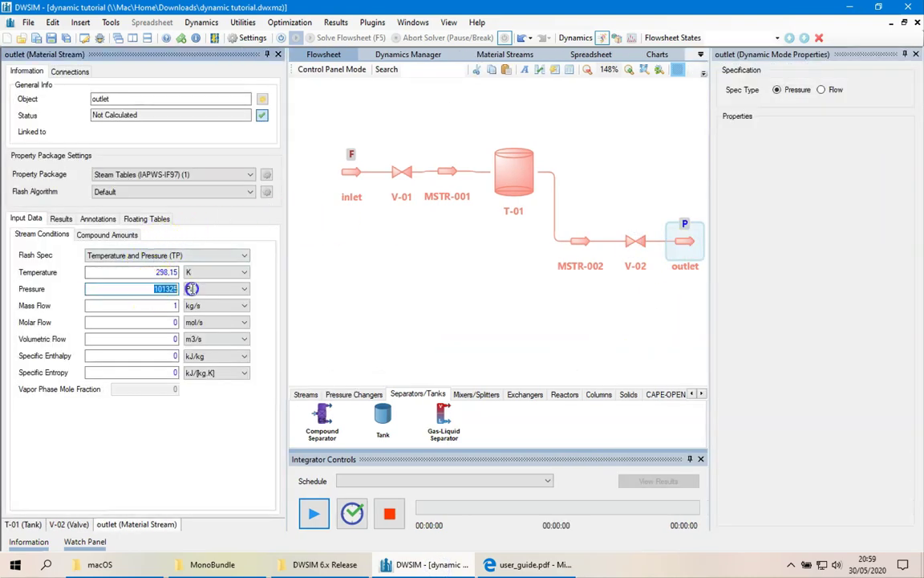
left_click(781, 91)
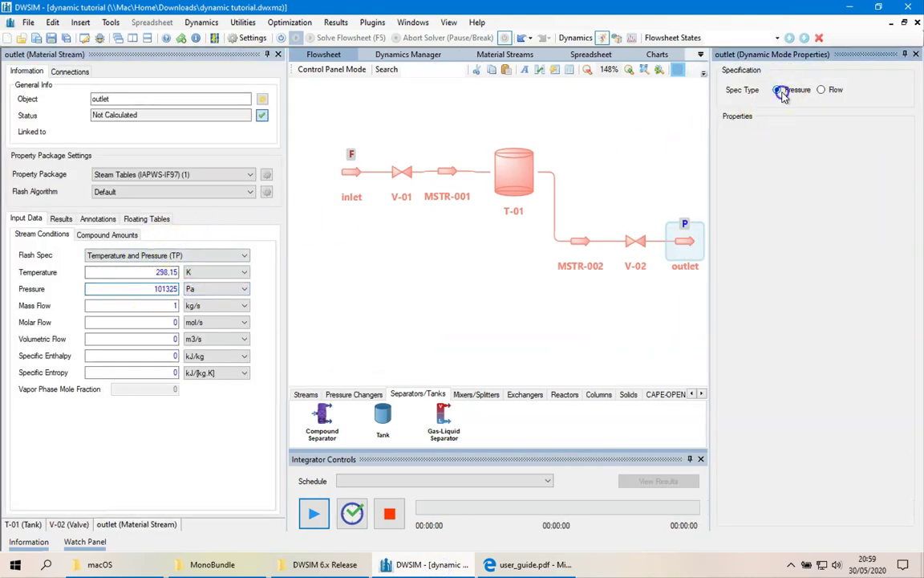
left_click(916, 56)
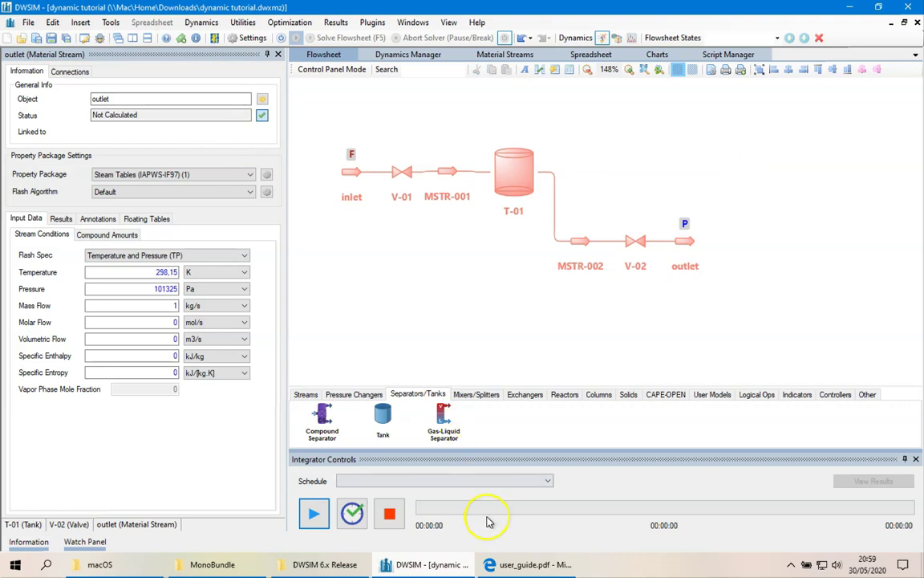
- Return to the user guide PDF and read the paragraph after step 7 explaining how these settings affect flow rates and tank level
left_click(529, 564)
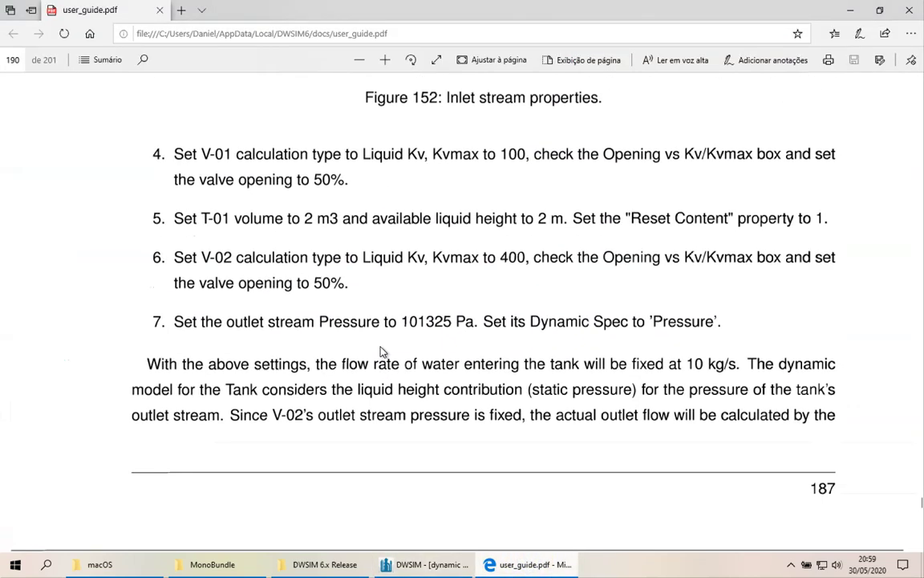
scroll(382, 352, "down", 5)
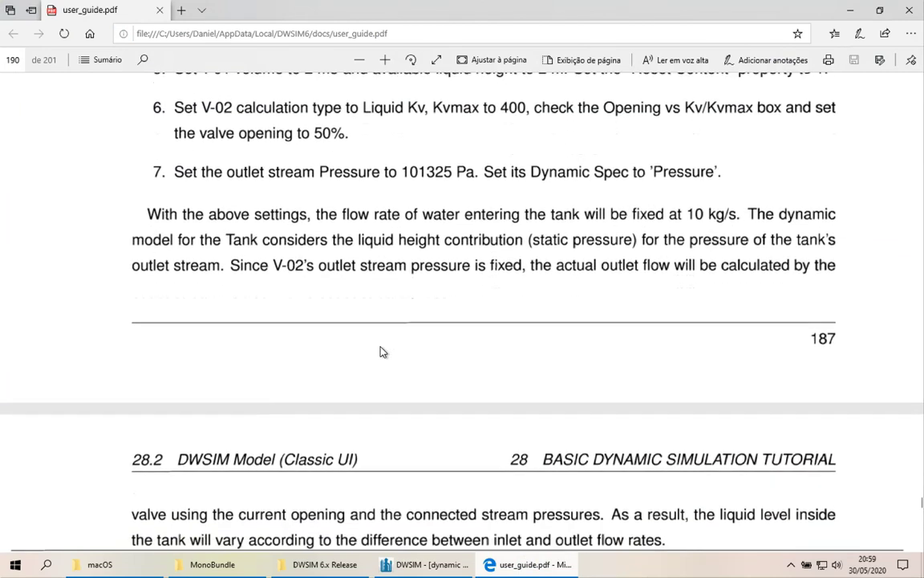
scroll(379, 351, "down", 1)
scroll(379, 350, "up", 1)
left_click(193, 150)
left_click_drag(145, 138, 681, 483)
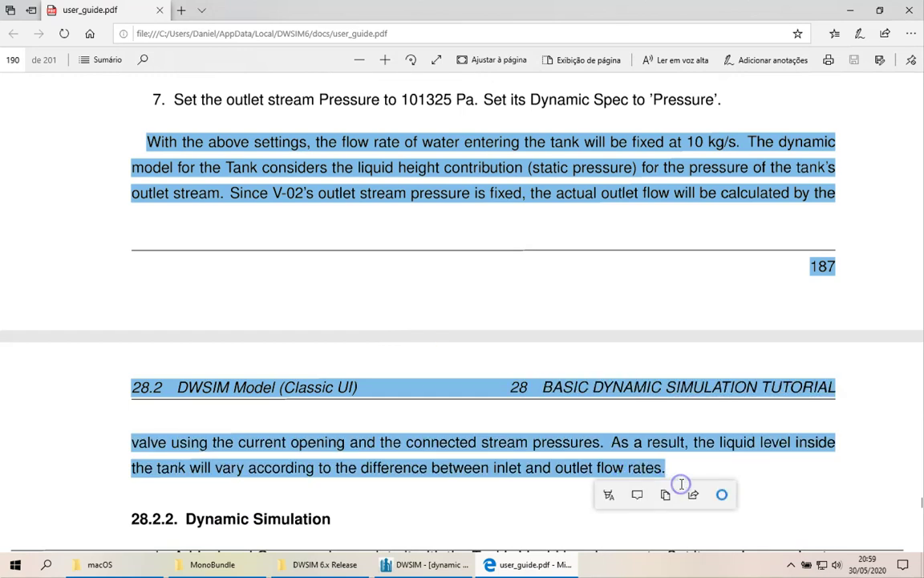
- Read step 1 of section 28.2.2, Dynamic Simulation, in the user guide PDF about adding a Level Gauge for the tank
left_click(532, 489)
scroll(534, 491, "down", 1)
scroll(534, 491, "down", 5)
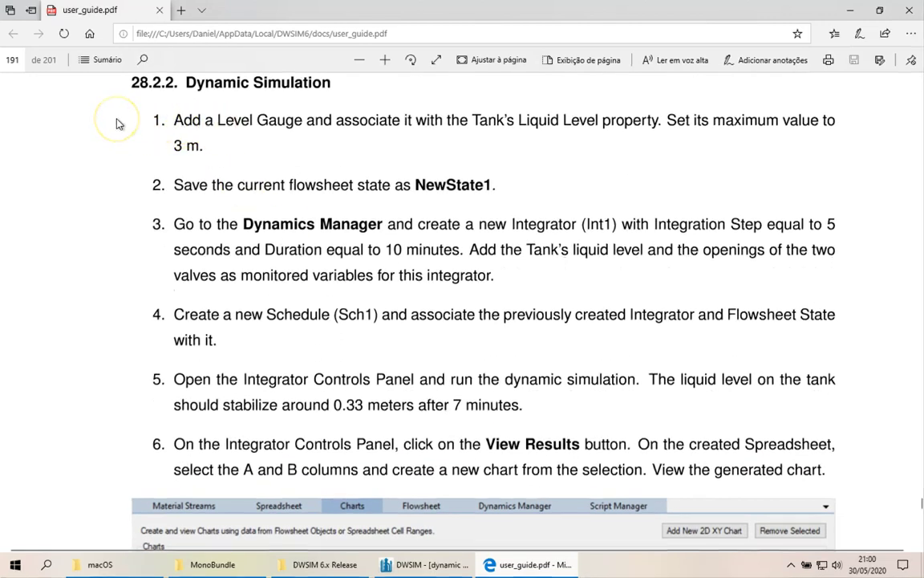
left_click_drag(192, 127, 210, 143)
left_click(312, 153)
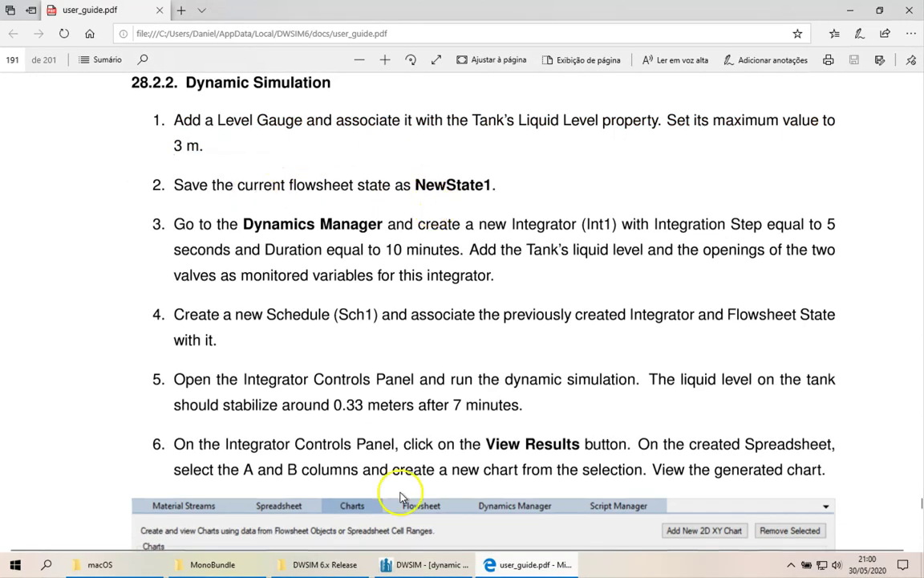
- Switch to DWSIM and add a Level Gauge to the flowsheet beside tank T-01, above the outlet line
left_click(428, 561)
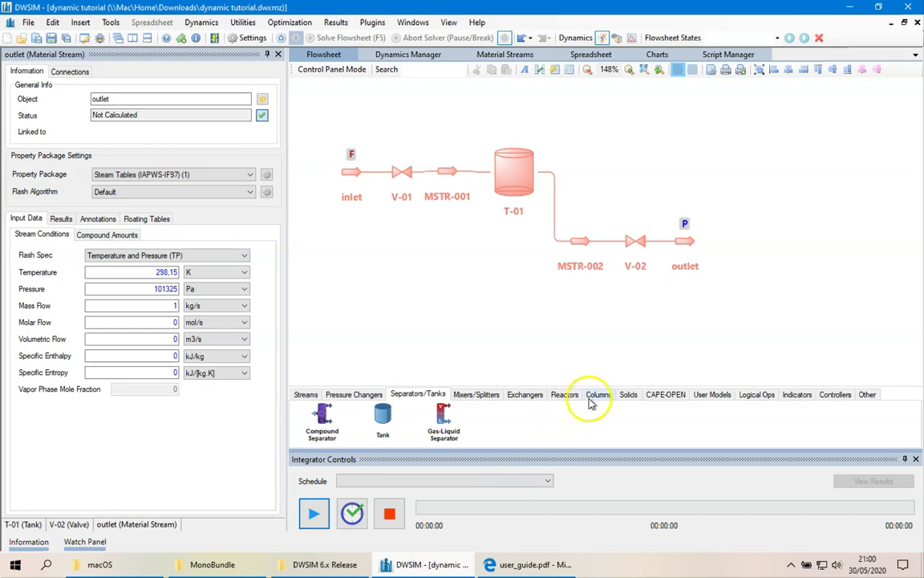
left_click(798, 394)
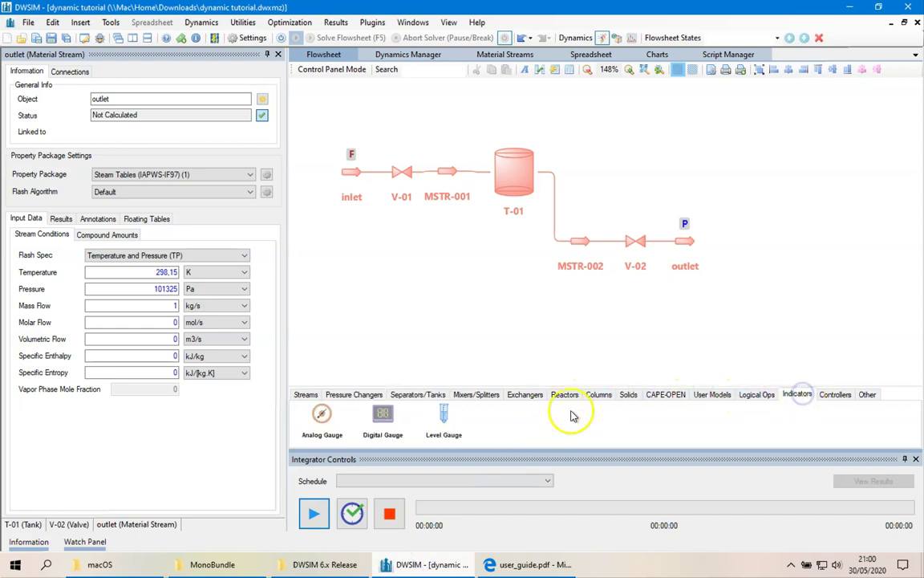
left_click_drag(449, 417, 589, 236)
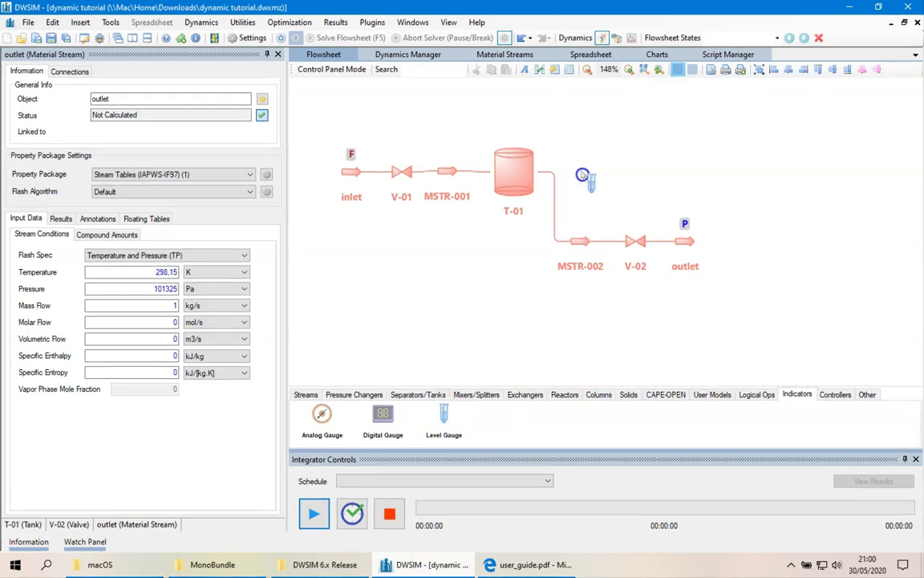
left_click_drag(583, 175, 582, 171)
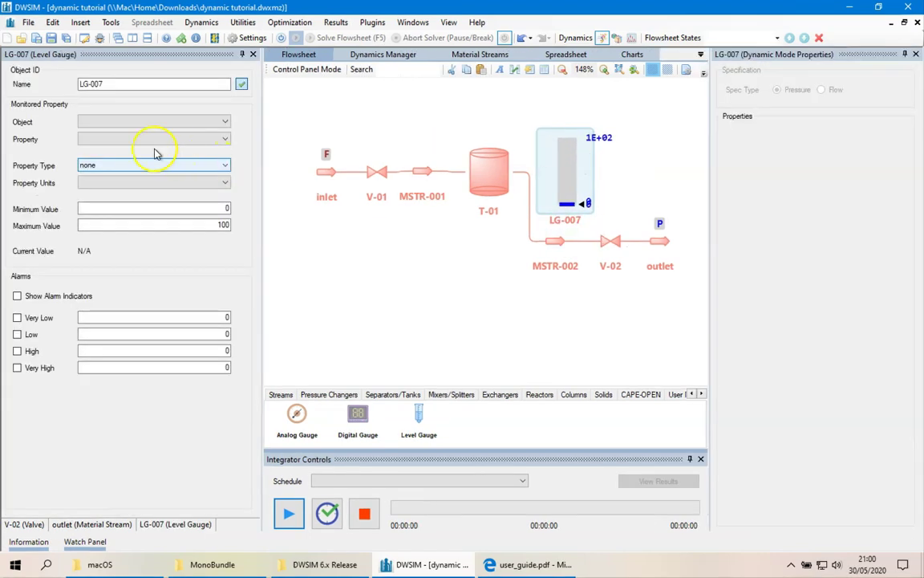
- Associate the level gauge with tank T-01's Liquid Level property
left_click(151, 123)
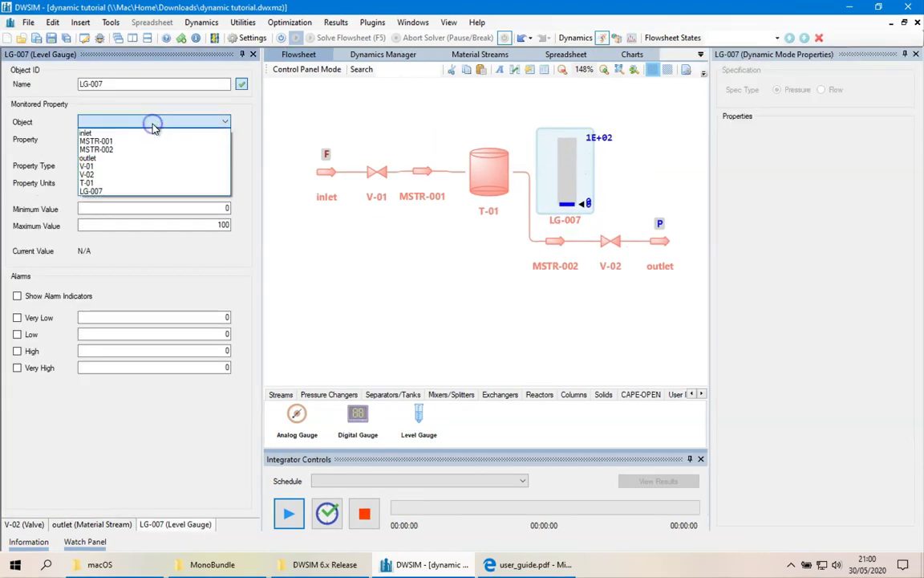
left_click(120, 185)
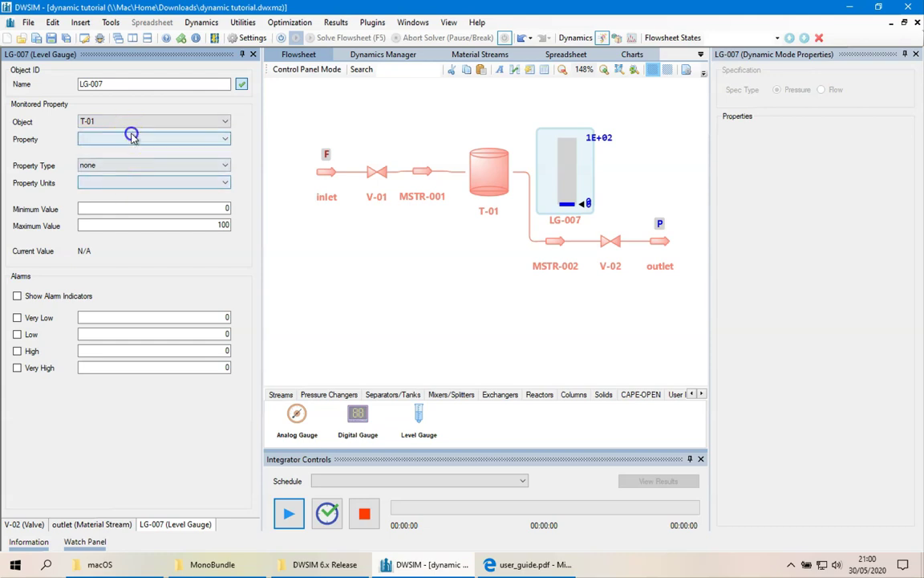
left_click(128, 138)
left_click(129, 152)
- Set the level gauge's property type to distance and its property units to m
left_click(136, 164)
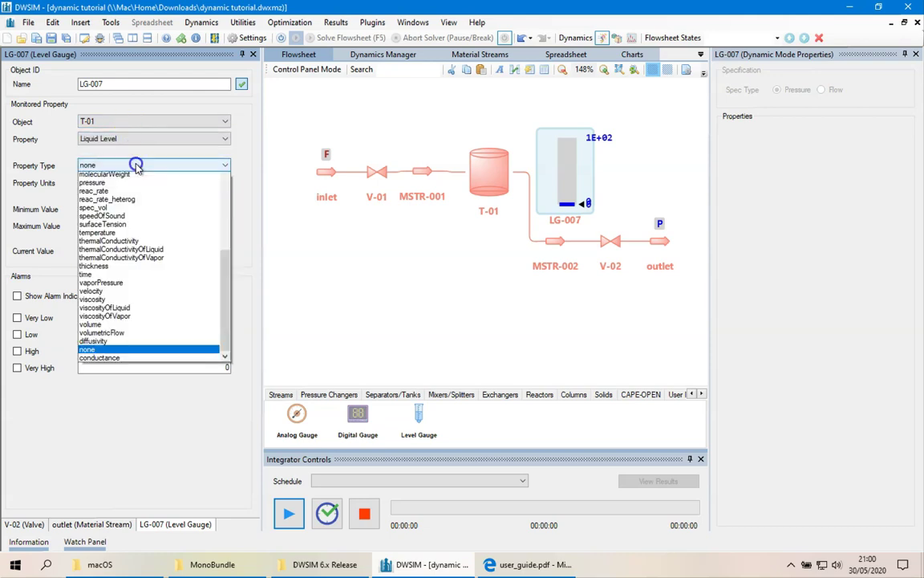
scroll(137, 165, "up", 2)
scroll(225, 209, "up", 10)
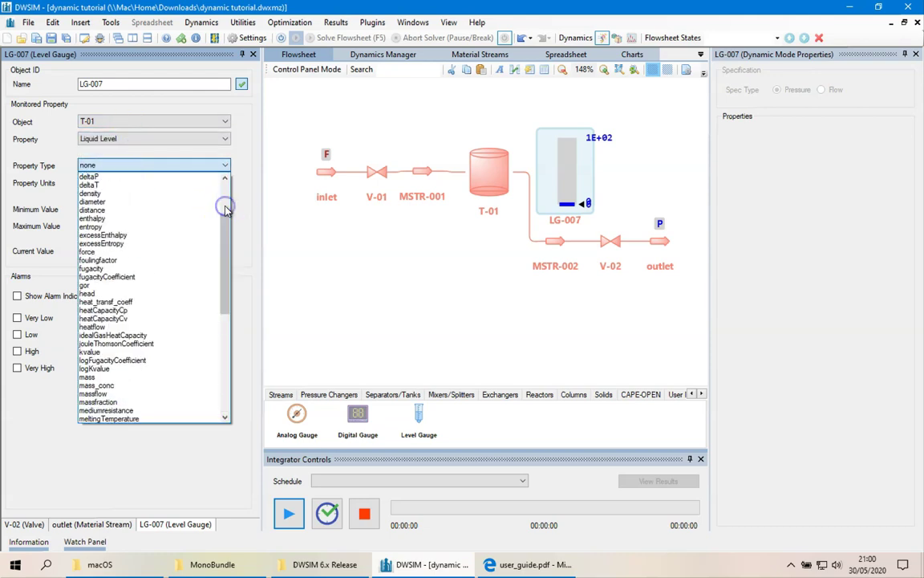
left_click(129, 207)
left_click(124, 183)
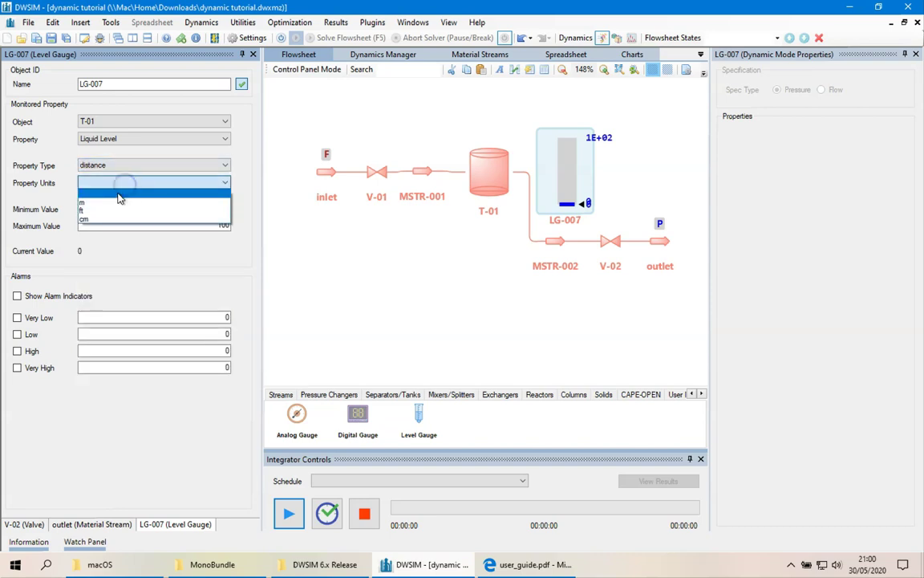
left_click(116, 202)
- Set the level gauge's maximum value to 3 and close its Dynamic Mode Properties
left_click(172, 226)
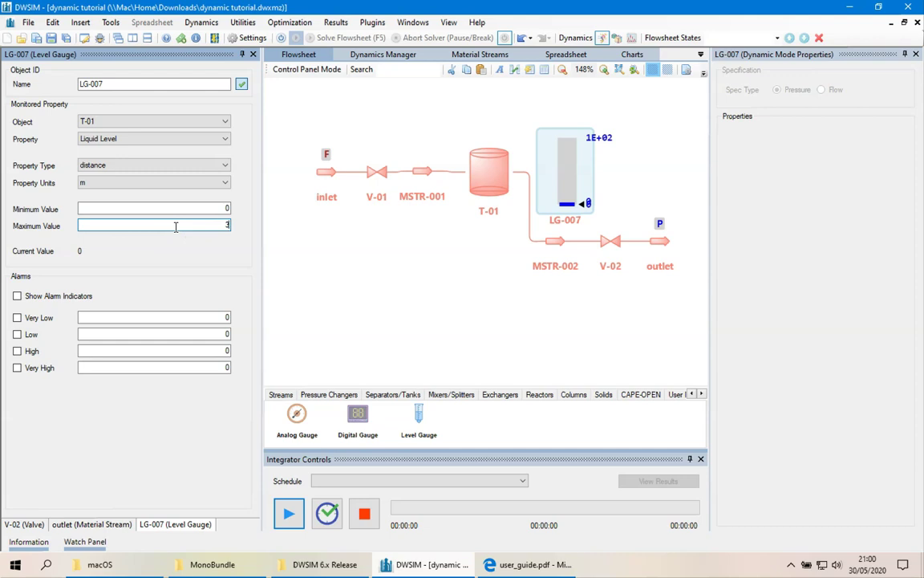
type("3")
left_click(535, 233)
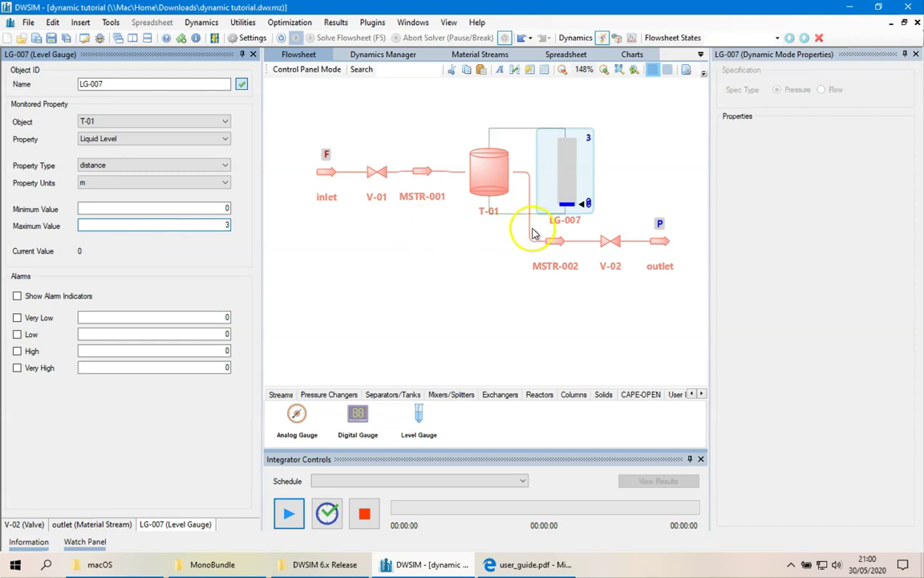
left_click(918, 54)
left_click(725, 199)
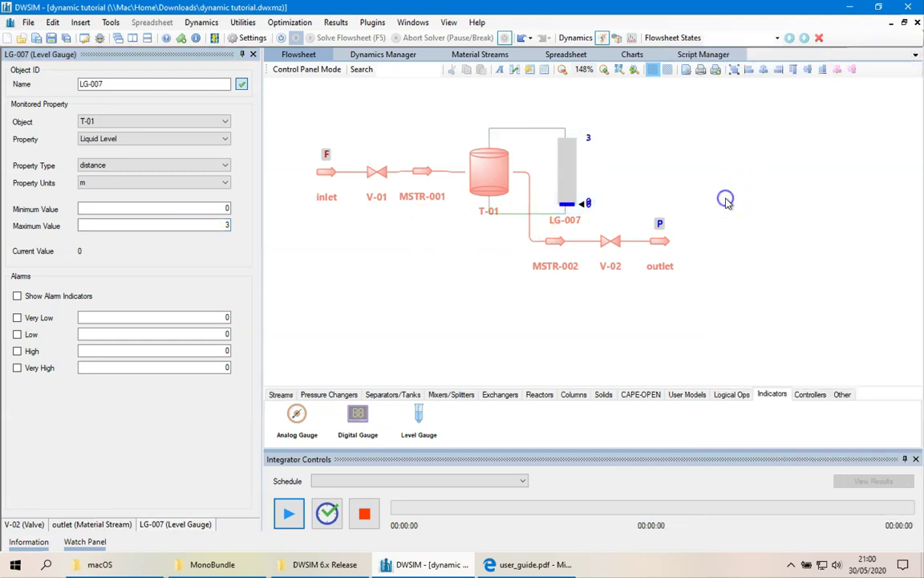
- Consult step 2 of the user guide PDF, and in DWSIM save the current flowsheet state as NewState1
left_click(507, 564)
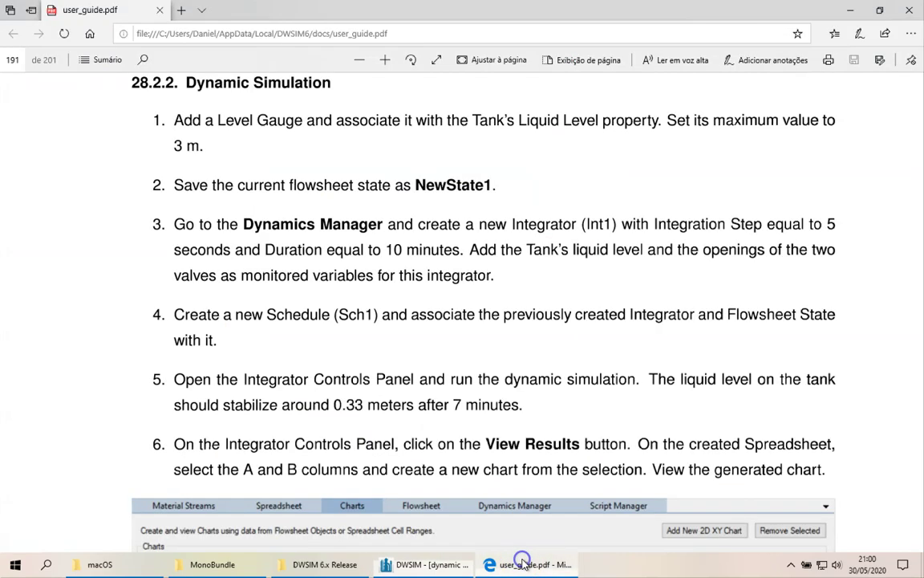
left_click_drag(174, 183, 503, 181)
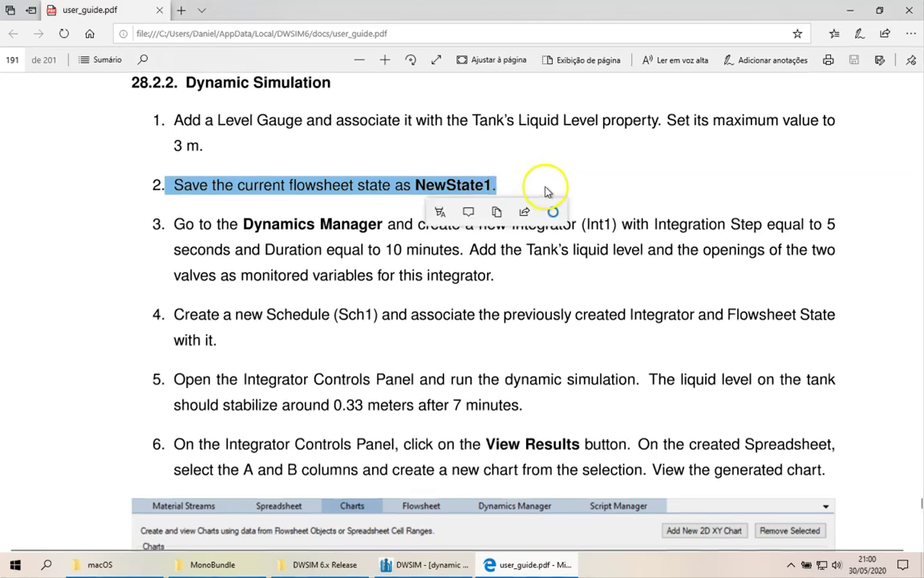
left_click(544, 188)
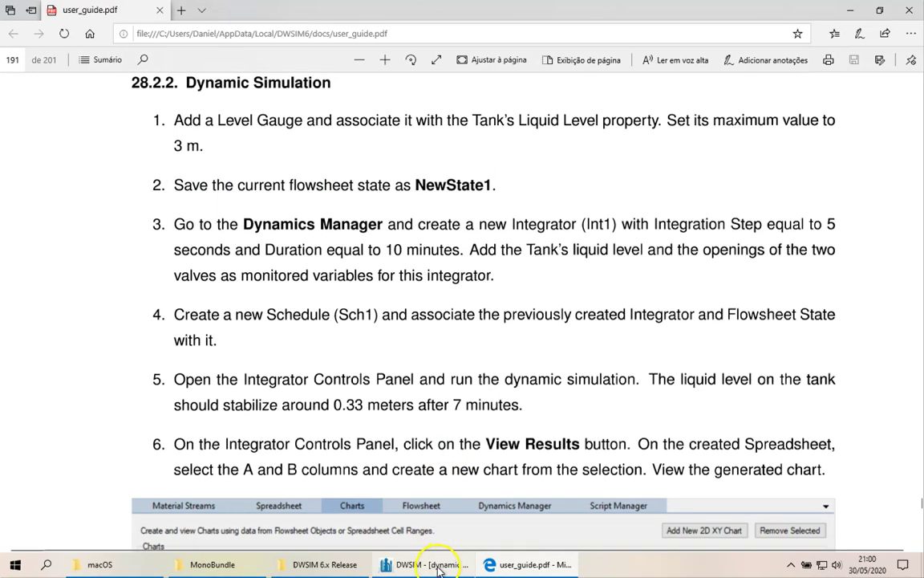
left_click(414, 564)
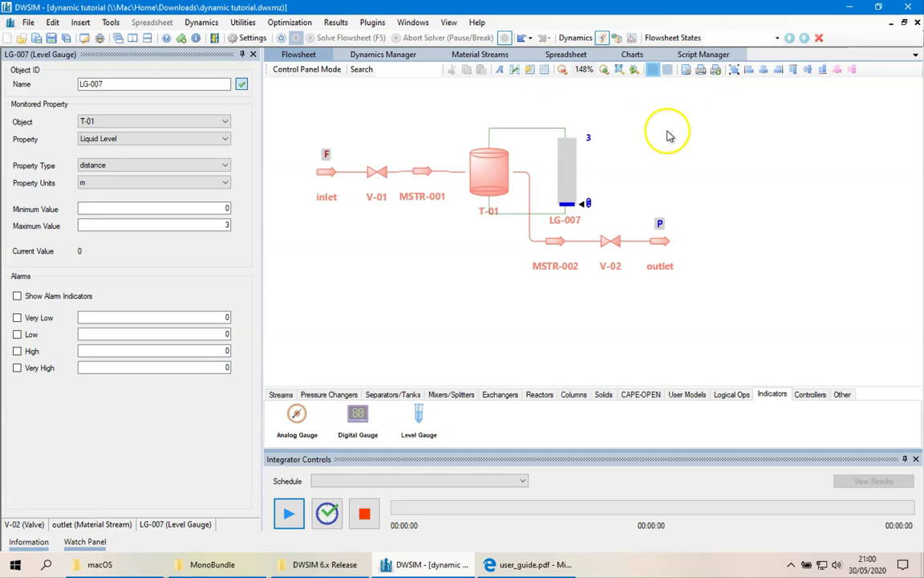
left_click(530, 555)
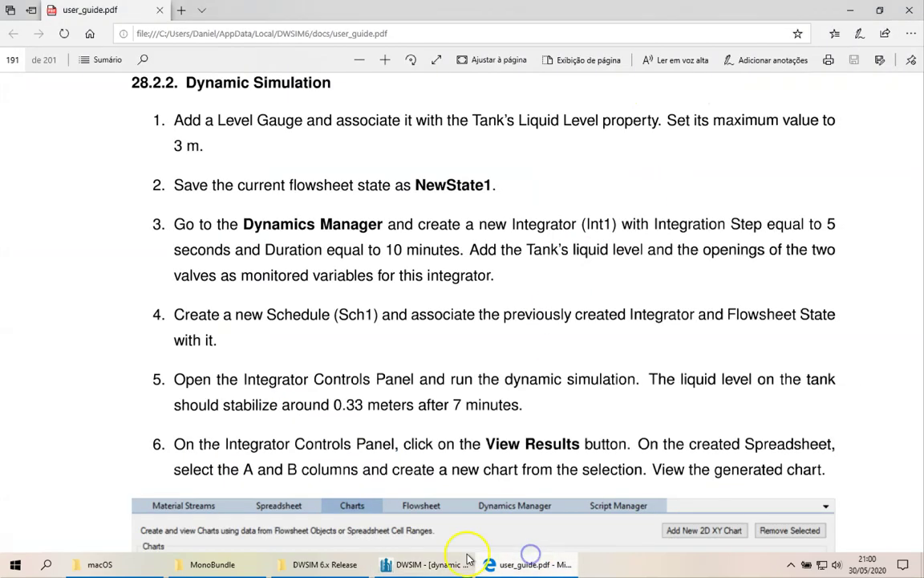
left_click(439, 557)
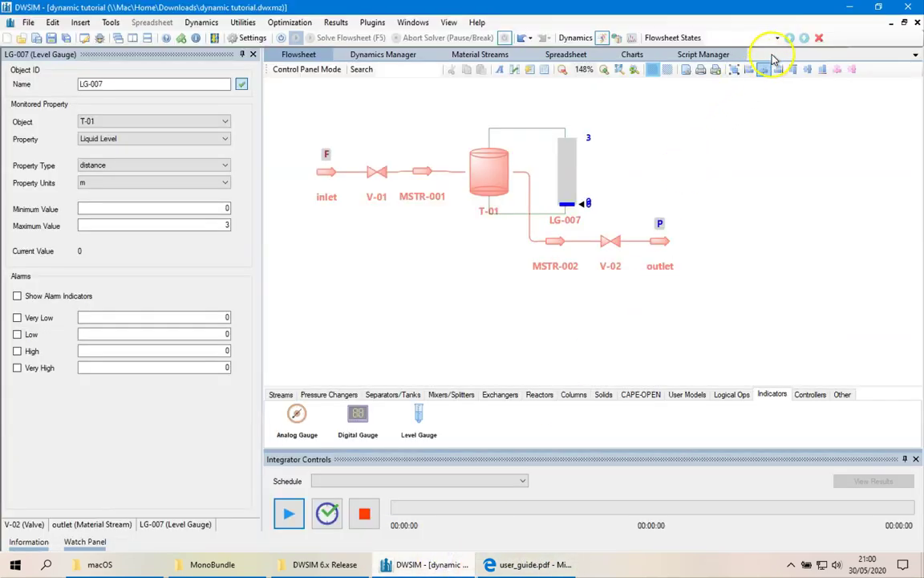
left_click(789, 38)
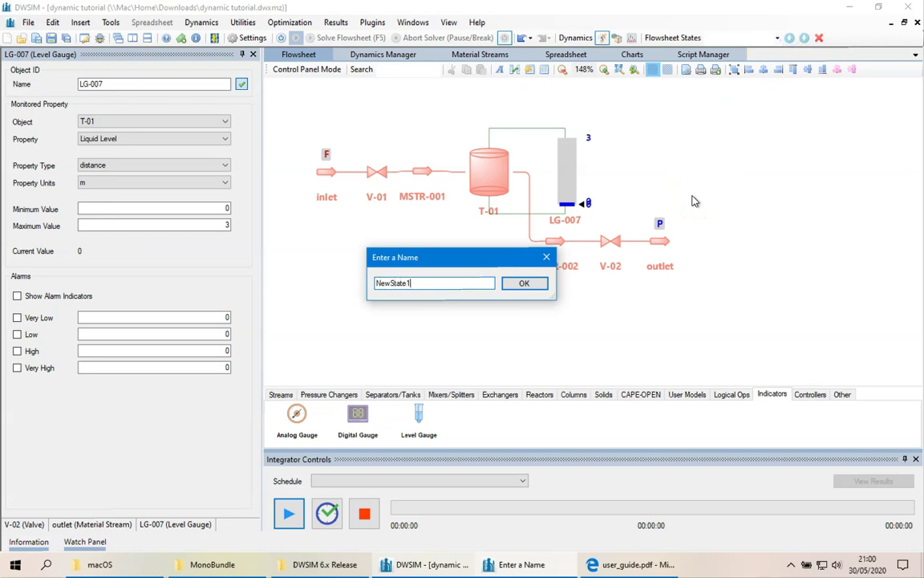
left_click(524, 284)
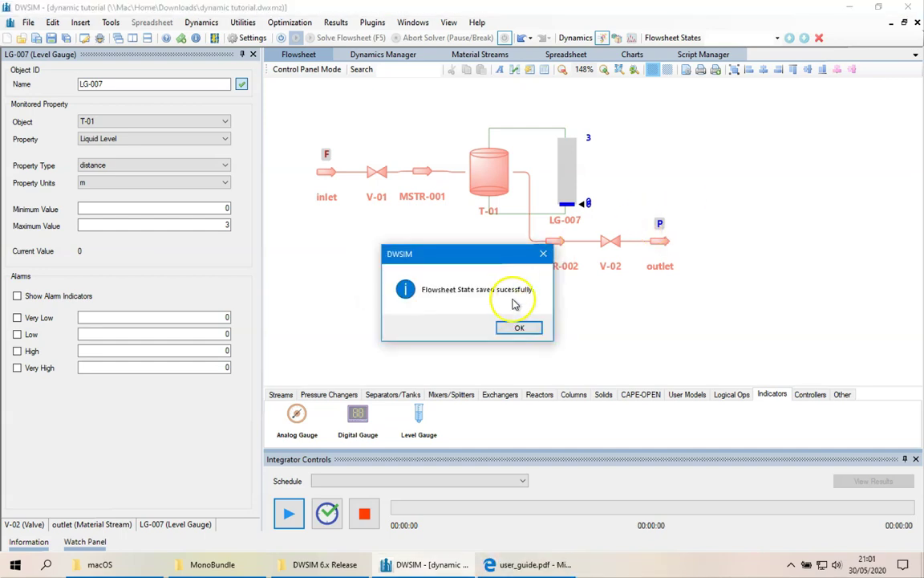
left_click(519, 327)
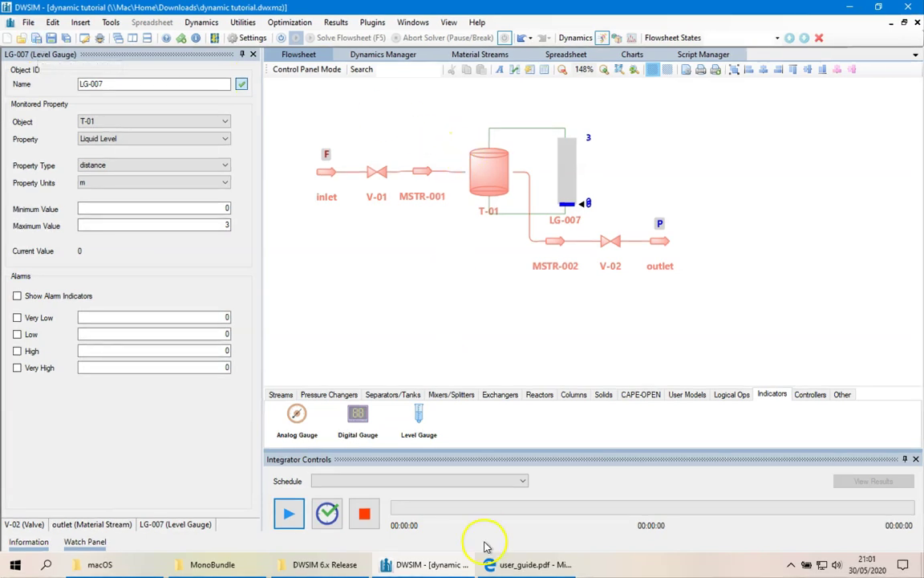
- Return to the user guide PDF and read step 3 about creating the integrator and its monitored variables
left_click(530, 565)
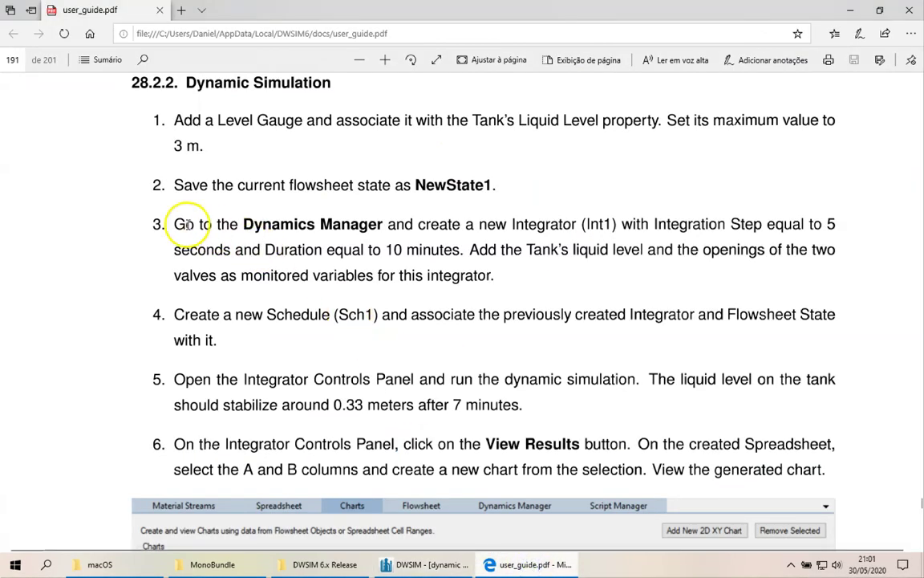
left_click_drag(177, 224, 515, 272)
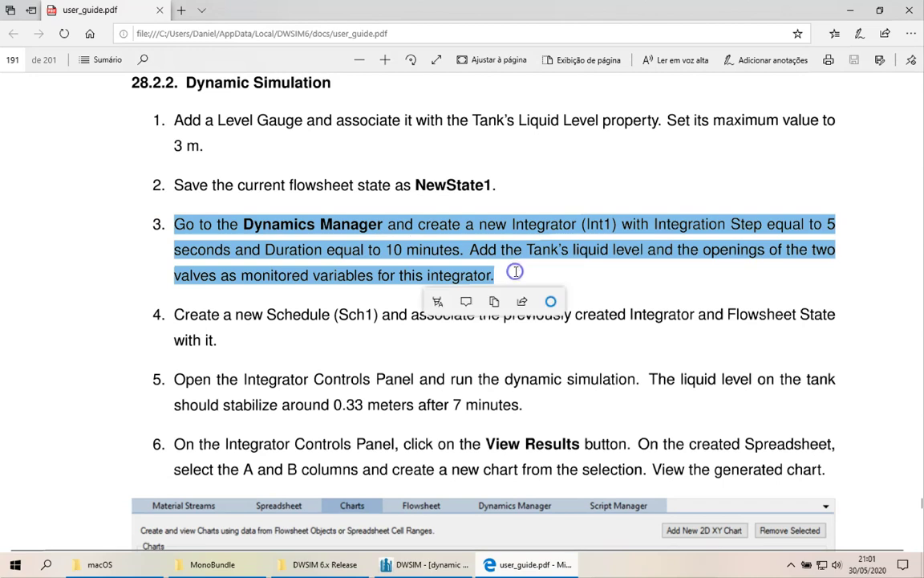
left_click(696, 293)
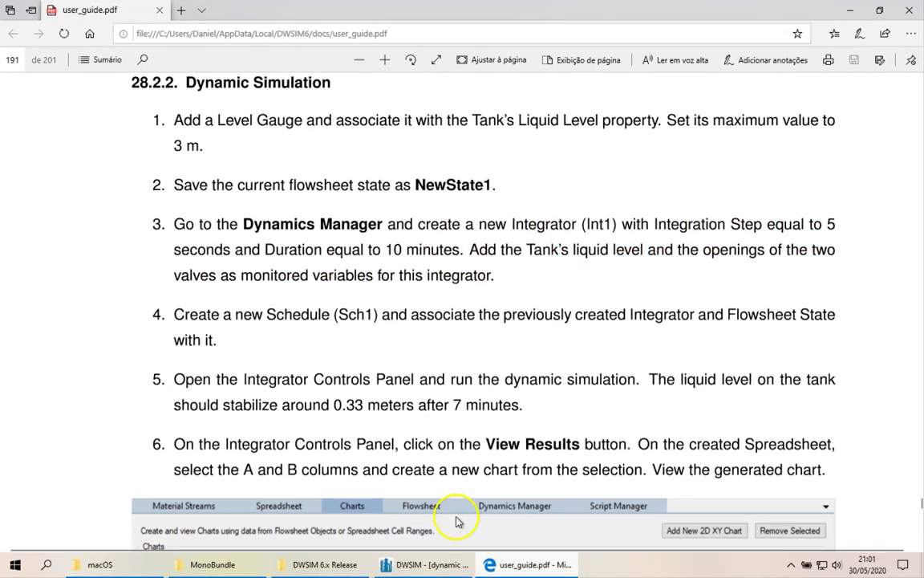
- Switch to DWSIM and create a new integrator named Int1 in the Dynamics Manager
left_click(437, 564)
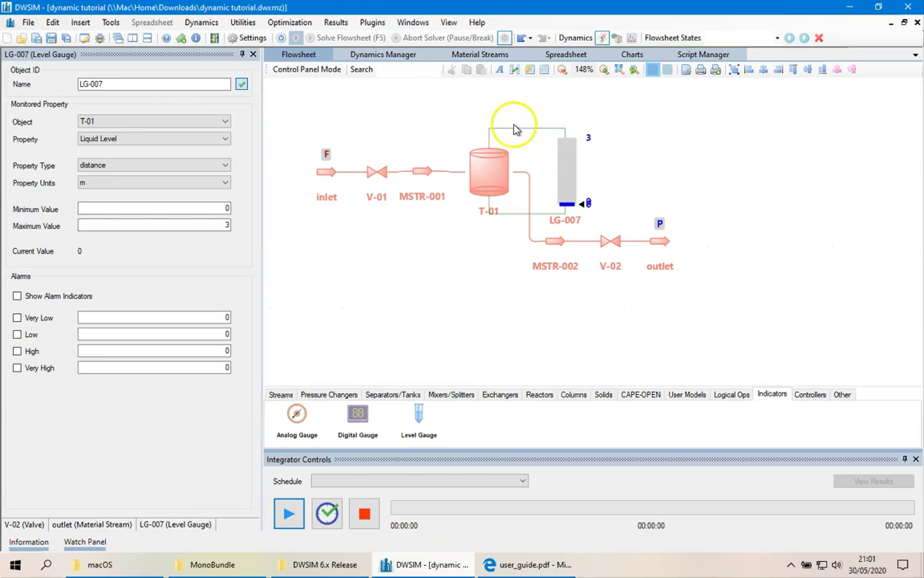
left_click(380, 53)
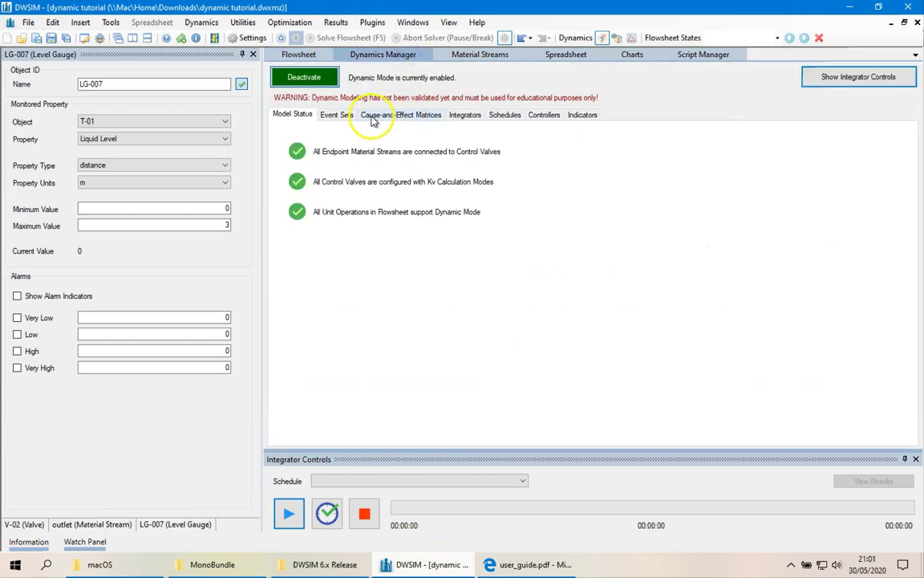
left_click(465, 114)
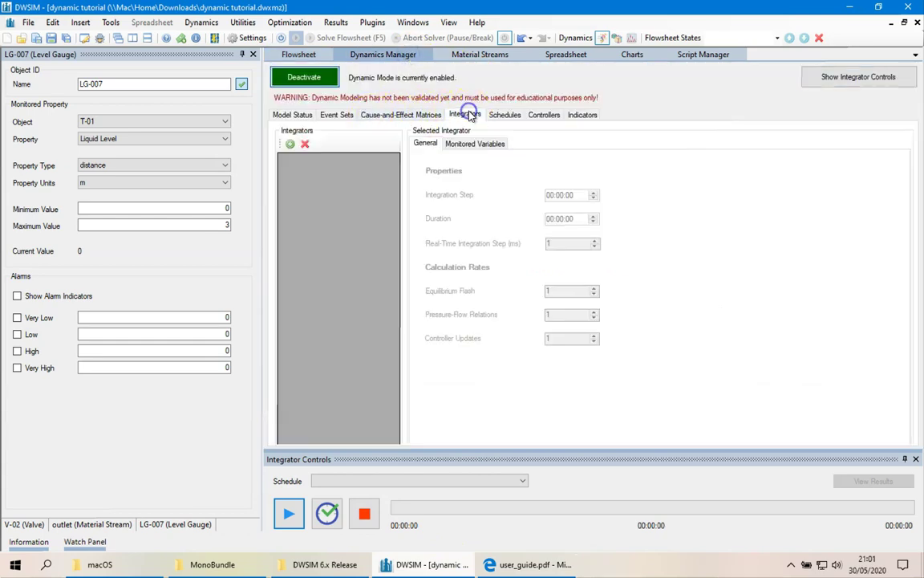
left_click(291, 144)
type("In")
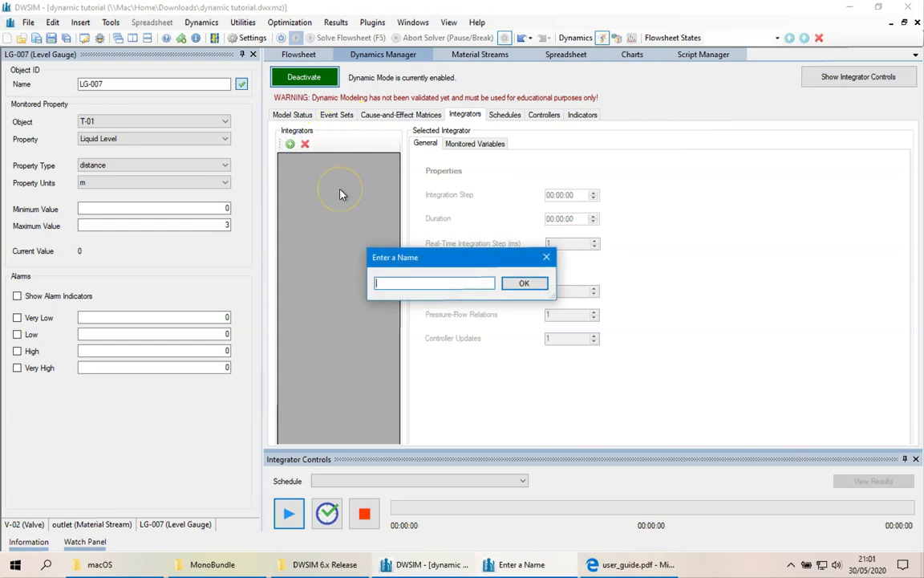
type("t1")
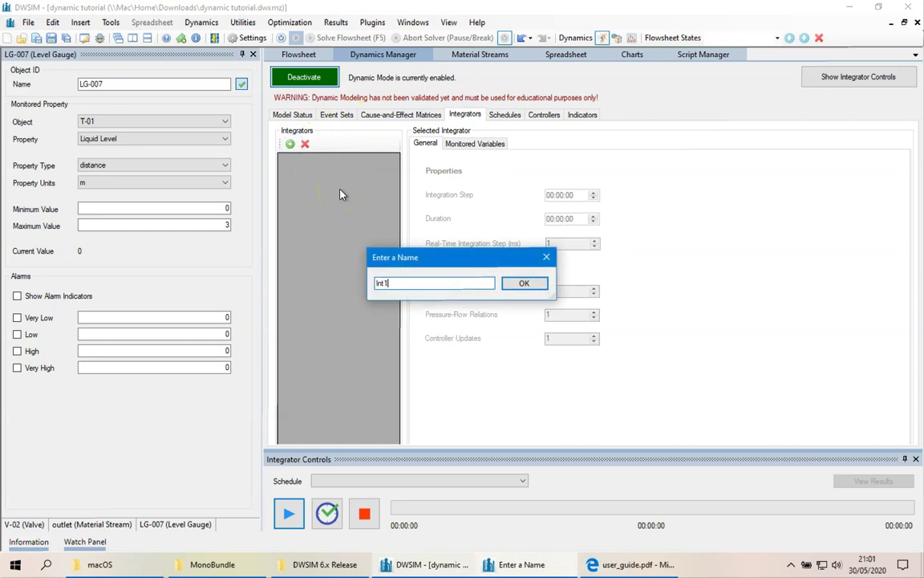
left_click(522, 283)
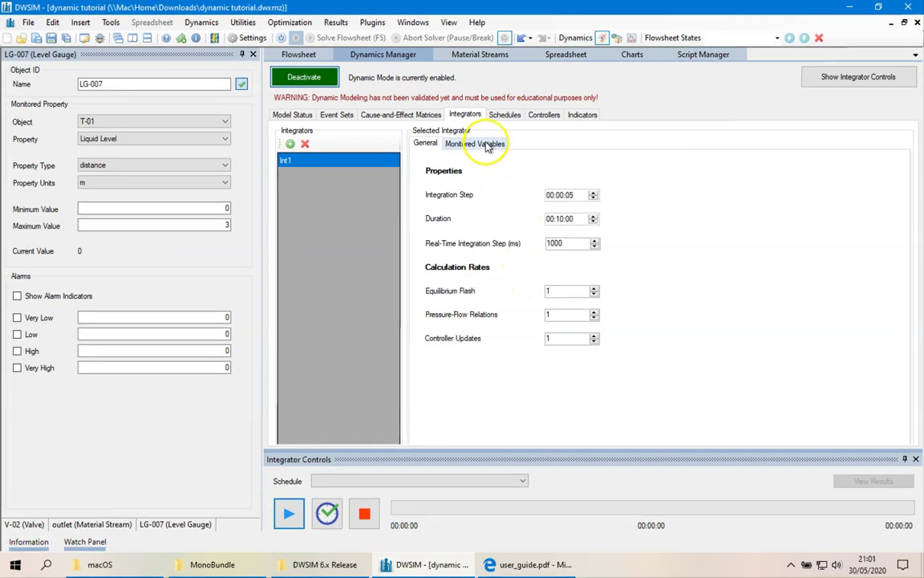
- Add a monitored variable named LiquidLevel to integrator Int1, tracking the Liquid Level of T-01 in m
left_click(485, 145)
left_click(420, 160)
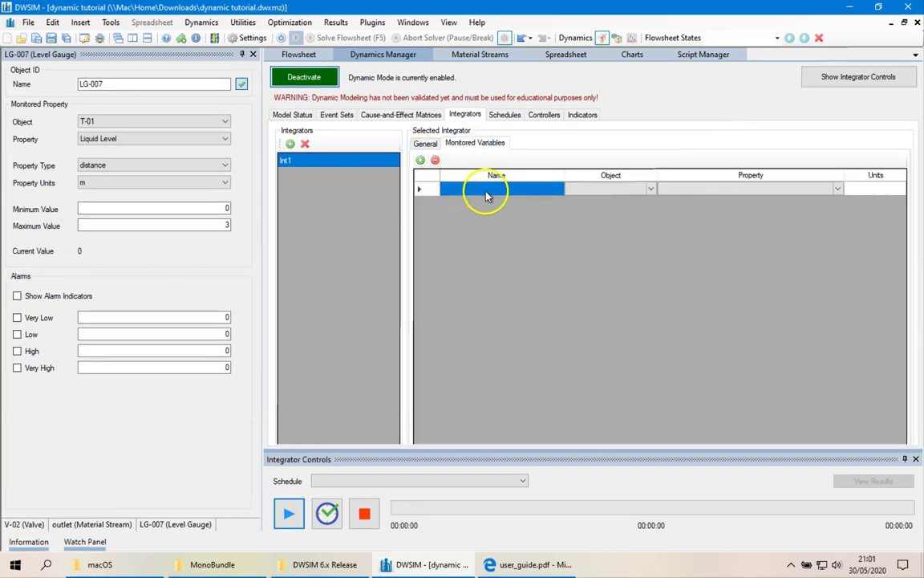
left_click(487, 191)
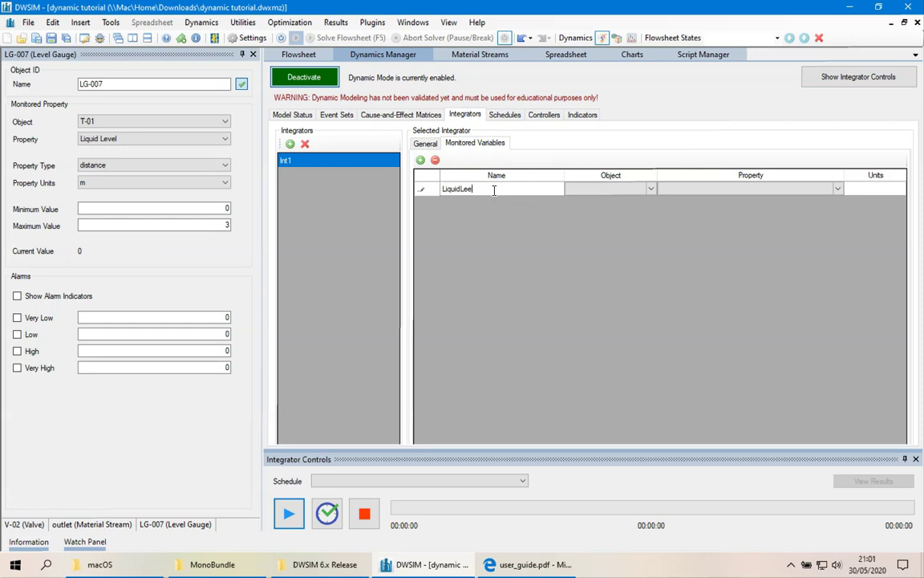
left_click(612, 188)
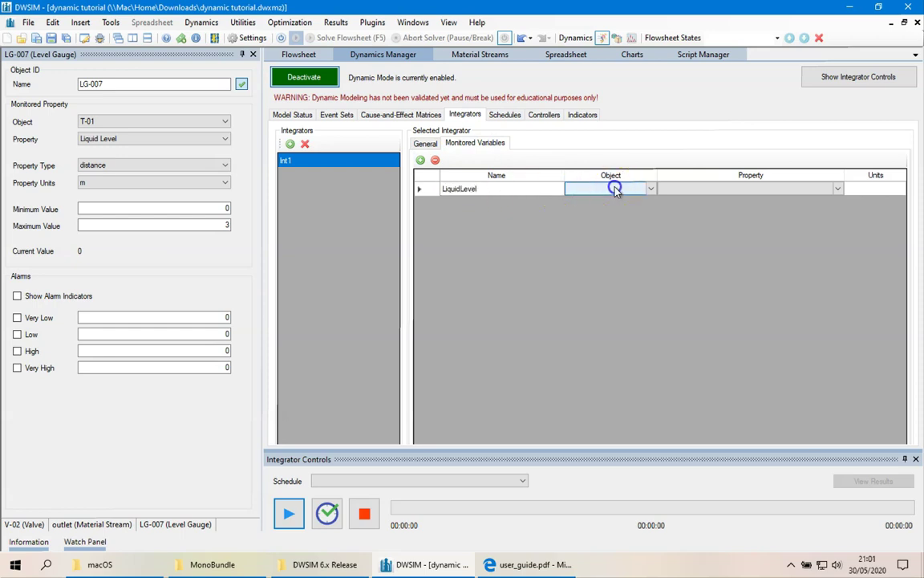
left_click(610, 190)
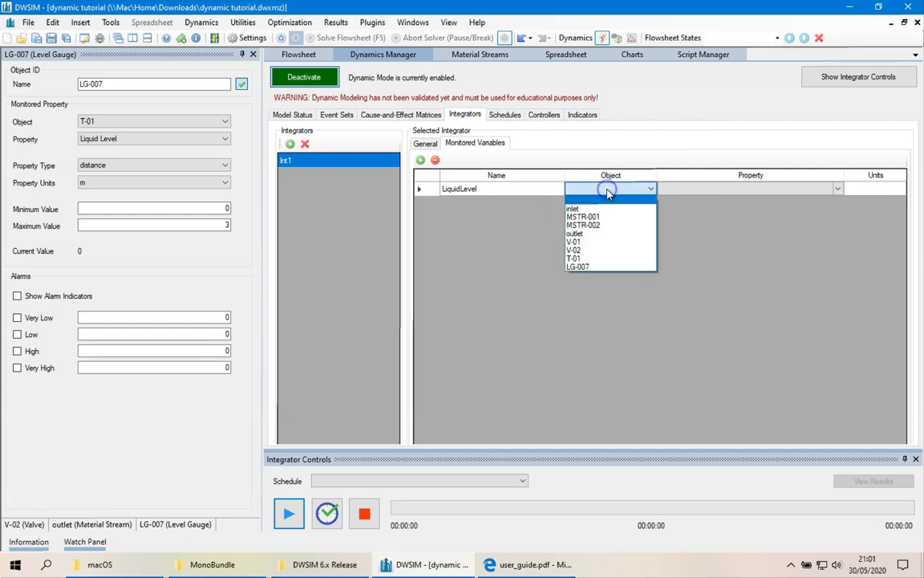
left_click(602, 257)
left_click(684, 189)
left_click(684, 189)
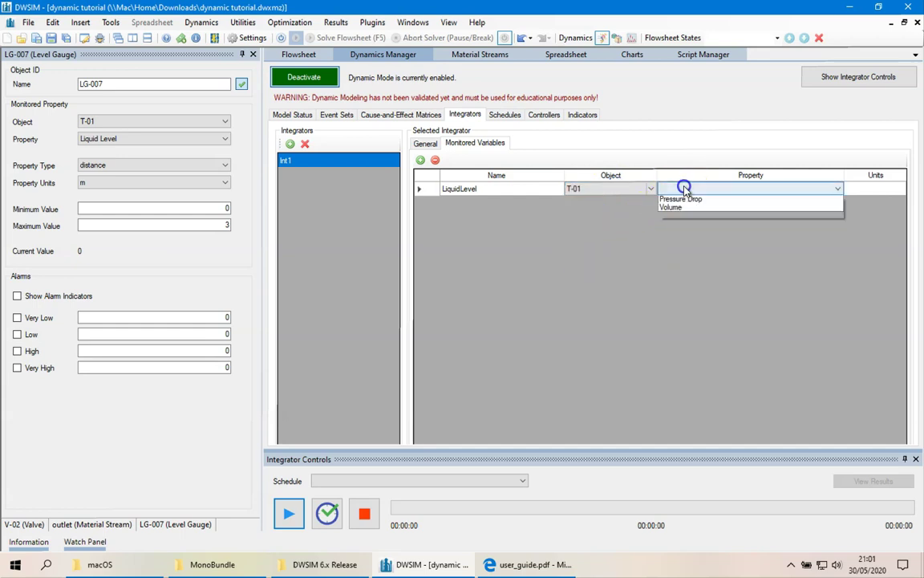
left_click(686, 207)
left_click(868, 190)
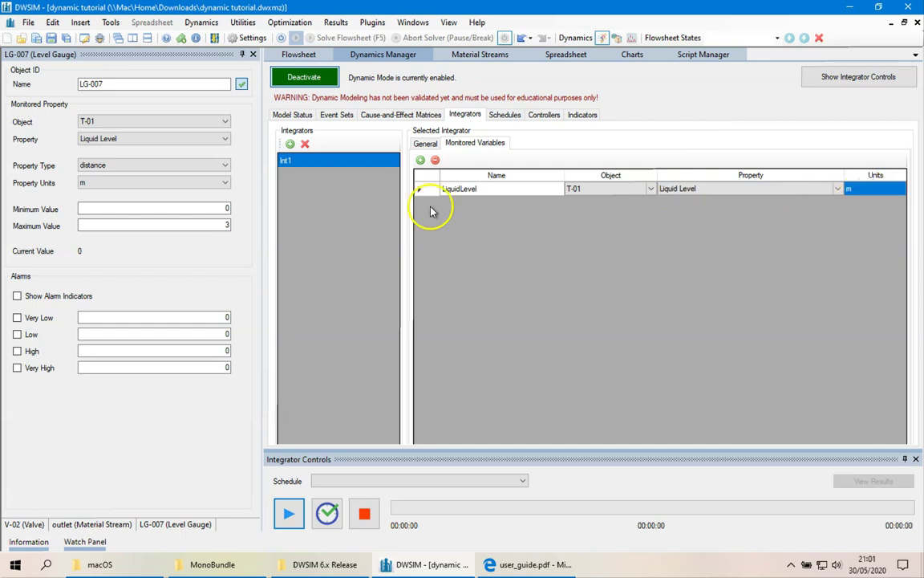
- Add a second monitored variable named V-01 Opening, tracking the Opening property of valve V-01 in %
left_click(420, 160)
left_click(473, 204)
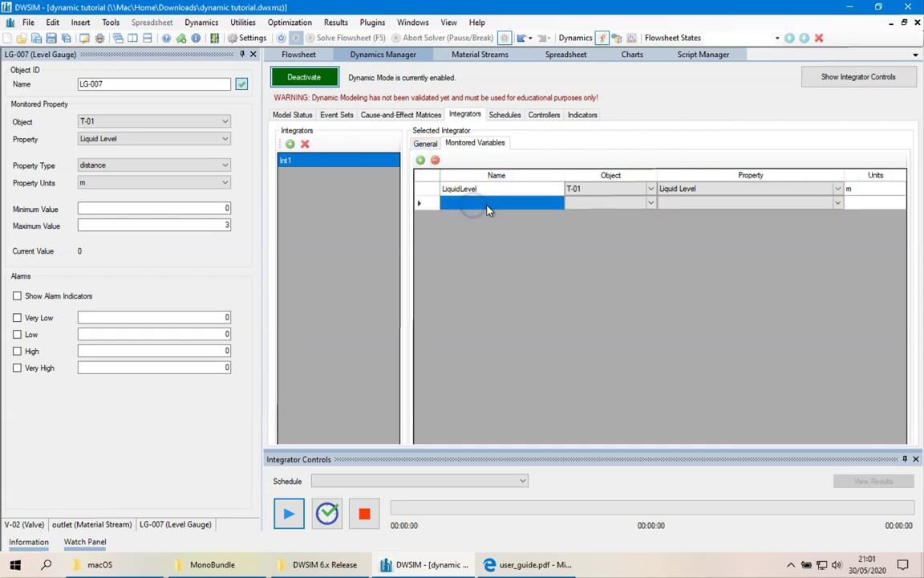
type("V-01")
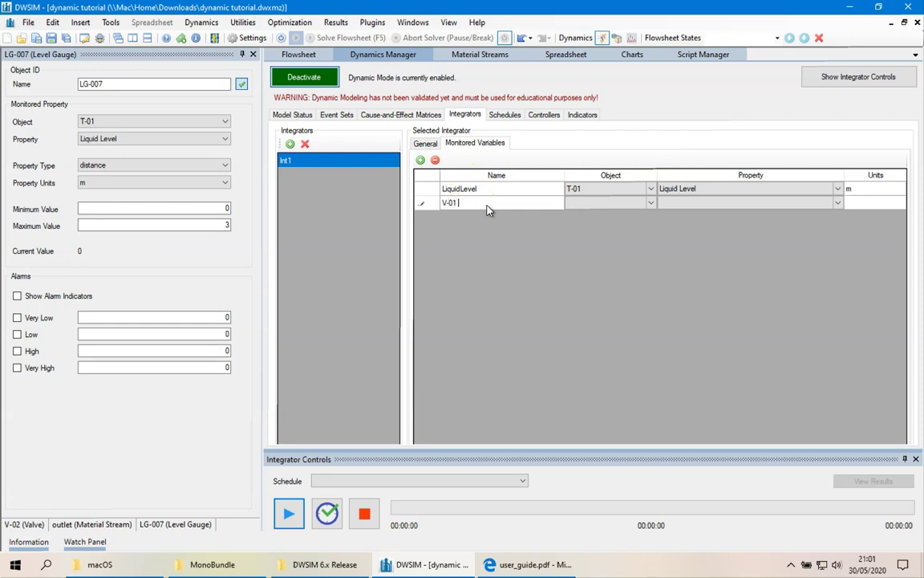
type(" Opening")
left_click(587, 193)
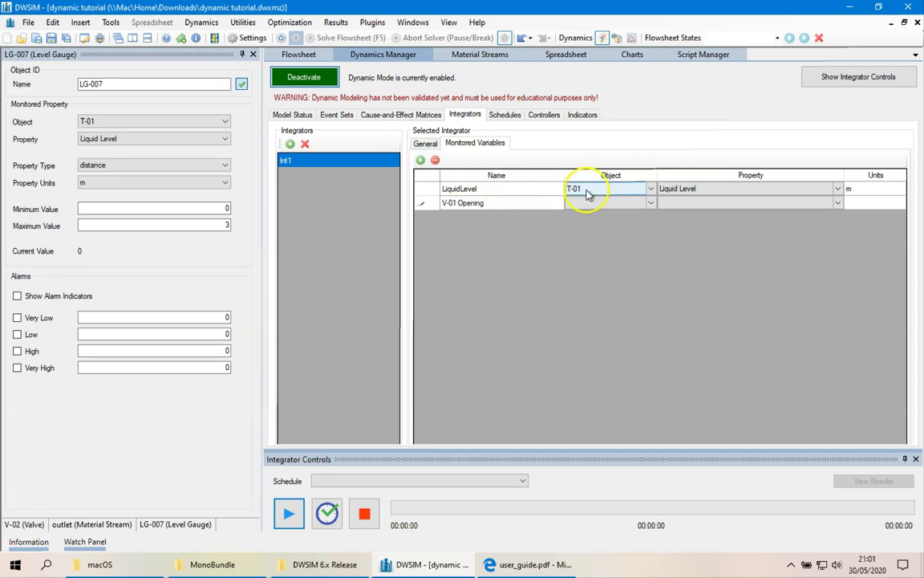
left_click(594, 202)
left_click(595, 202)
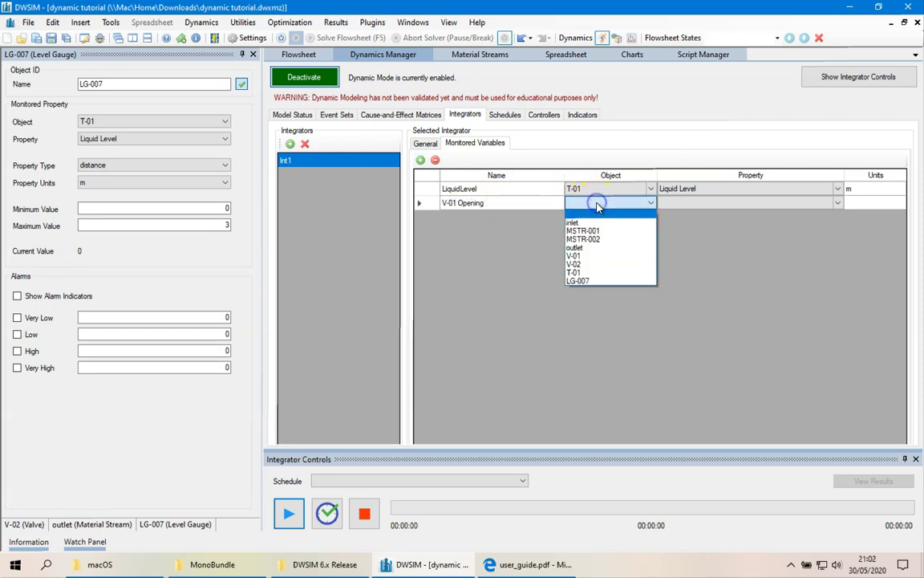
left_click(600, 252)
left_click(696, 203)
left_click(696, 203)
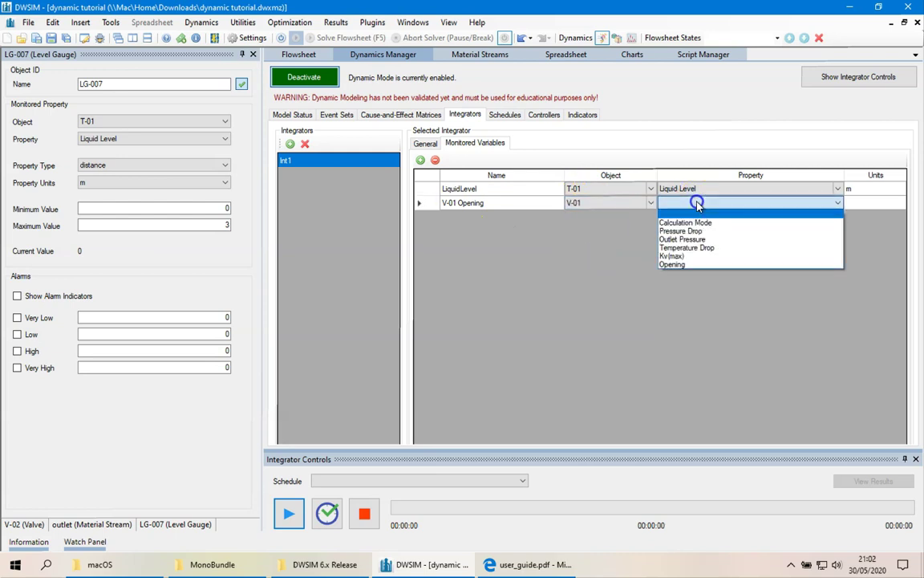
left_click(697, 264)
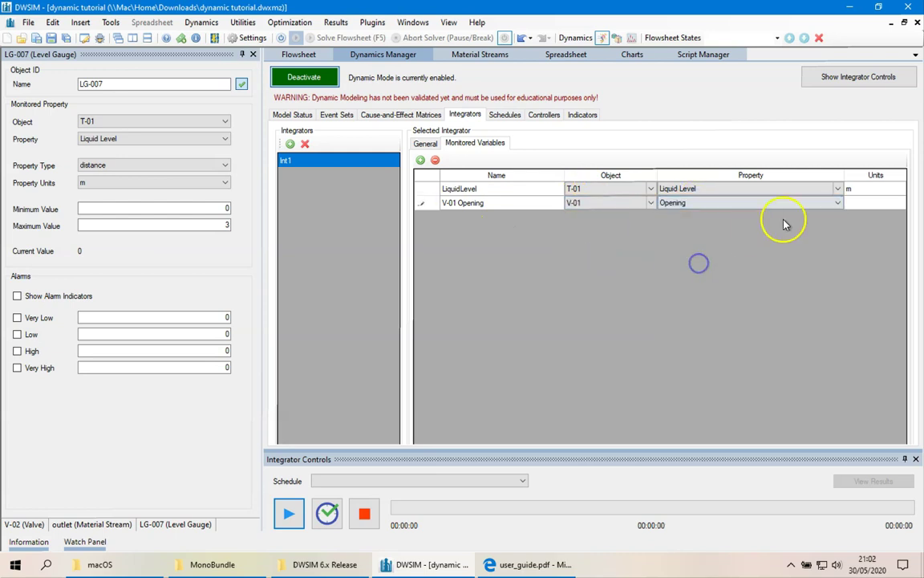
left_click(869, 205)
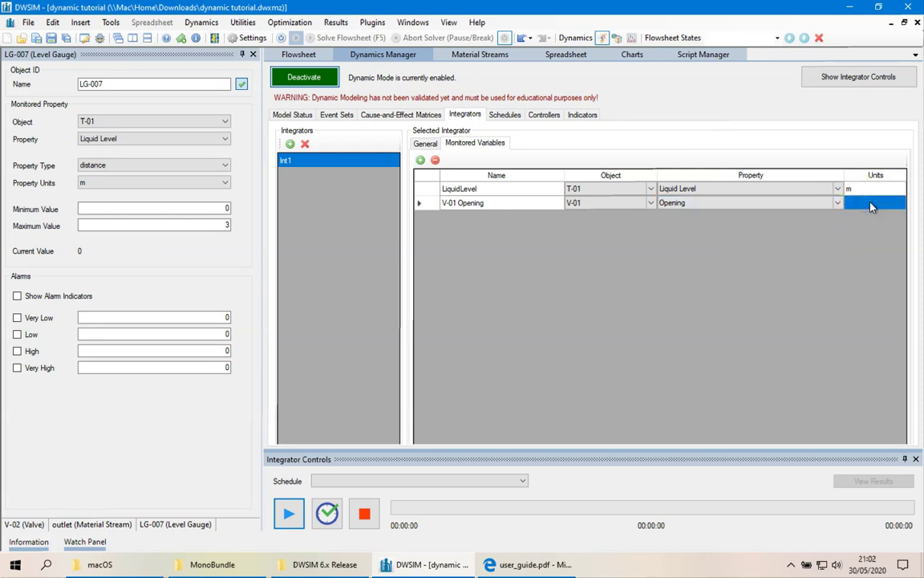
type("%")
key("Up")
- Add a third monitored variable named V-02 Opening, tracking the Opening property of valve V-02 in %
left_click(421, 159)
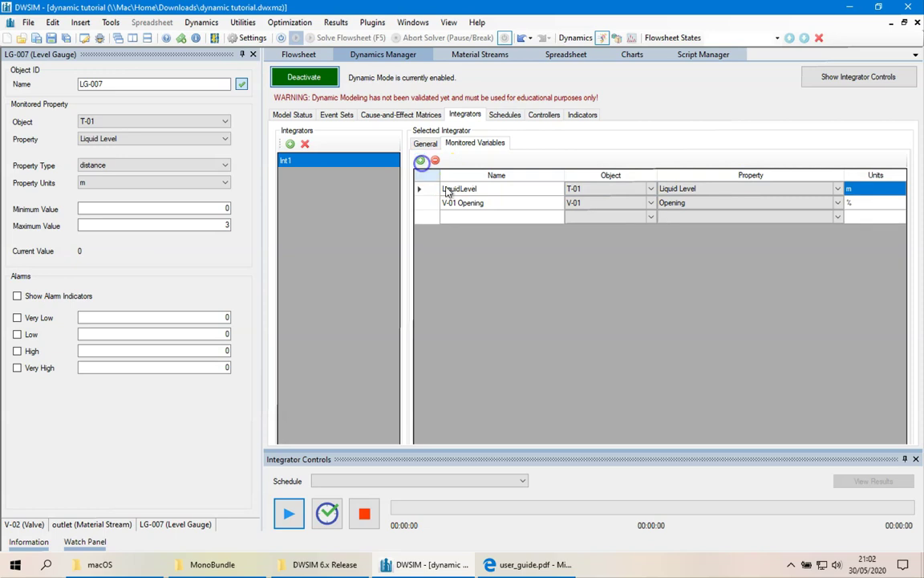
type("V-02 Opening")
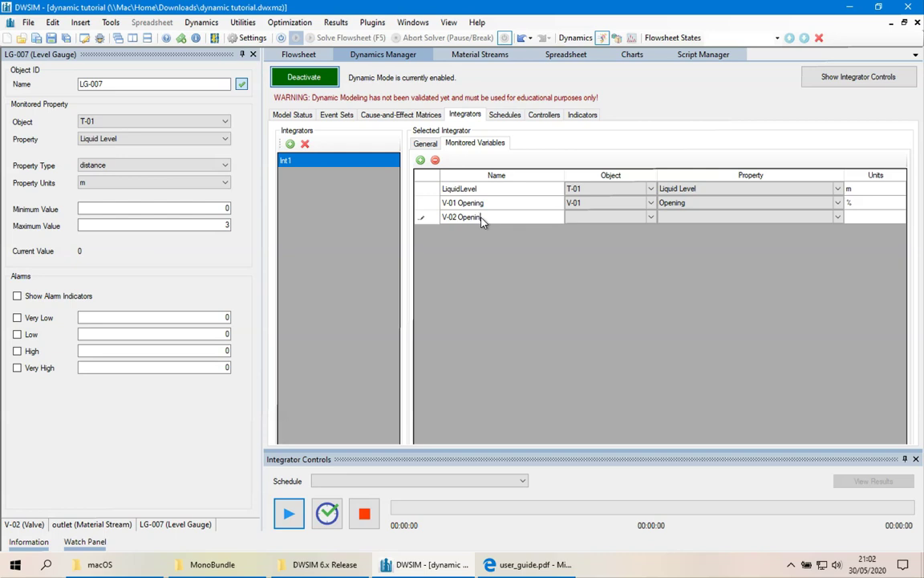
left_click(594, 217)
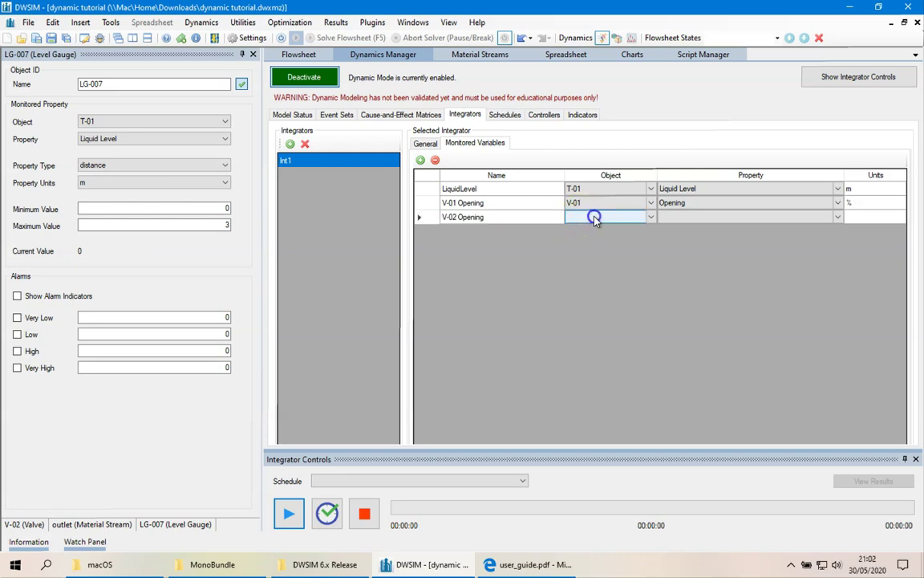
left_click(594, 217)
left_click(592, 276)
left_click(681, 220)
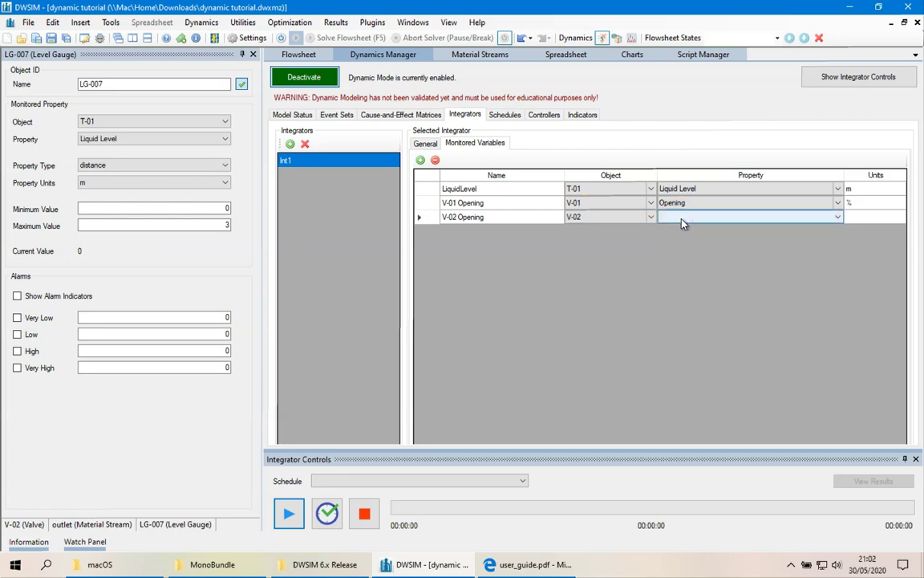
left_click(682, 221)
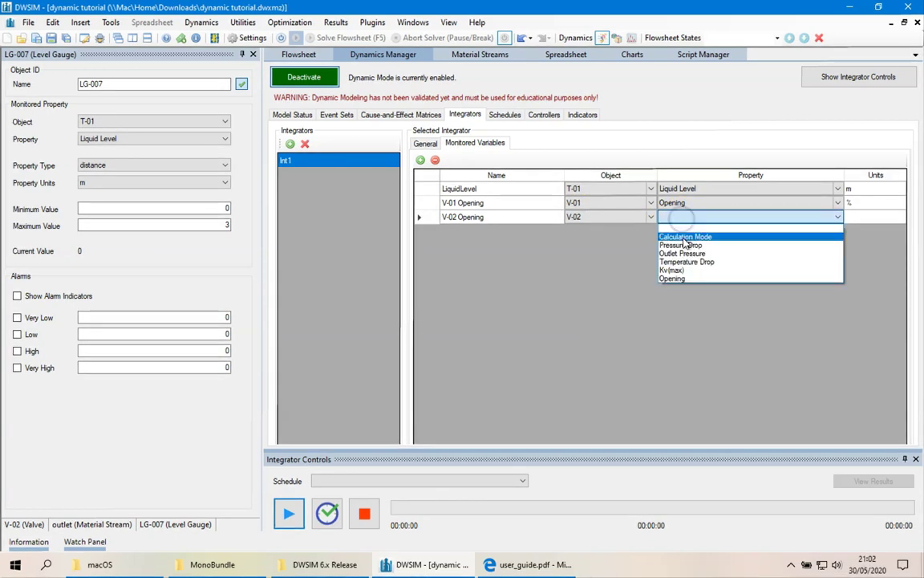
left_click(685, 278)
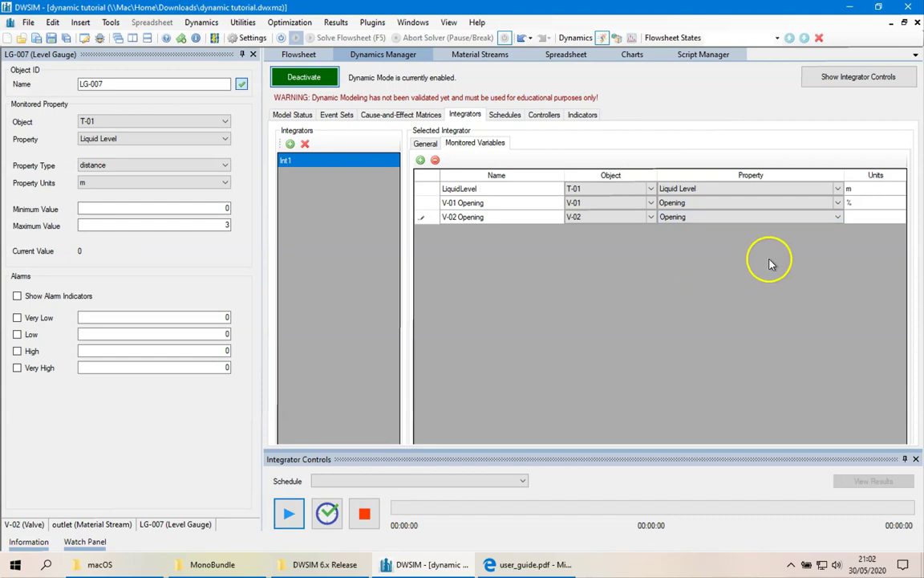
left_click(861, 219)
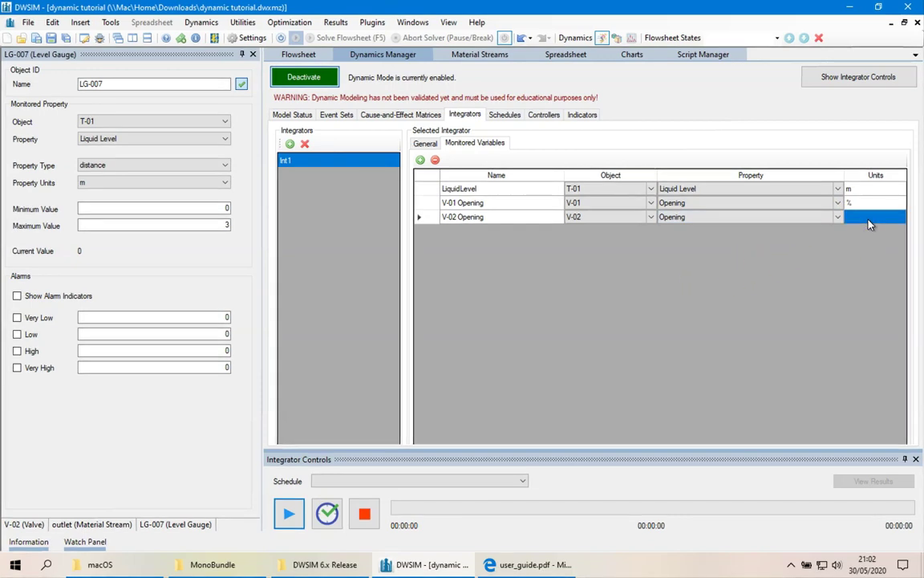
type("%")
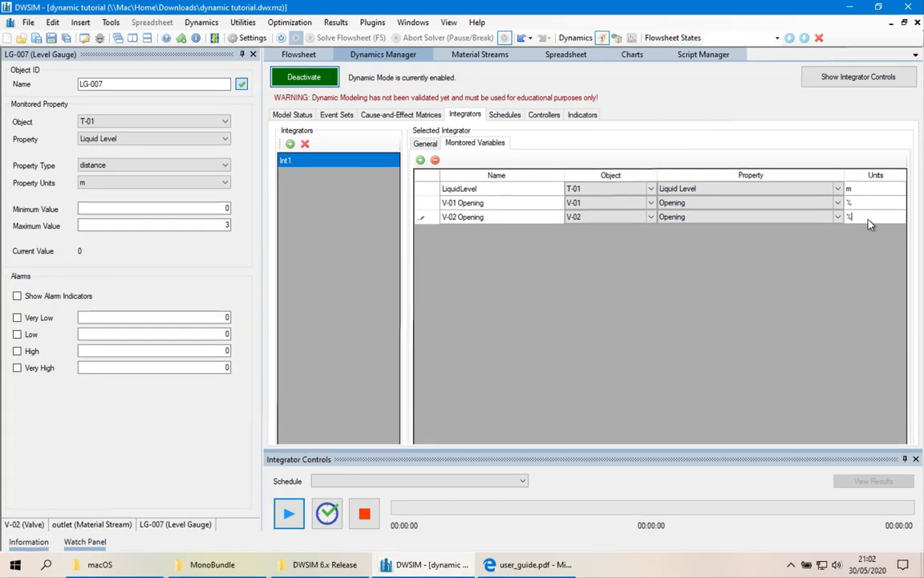
key("Up")
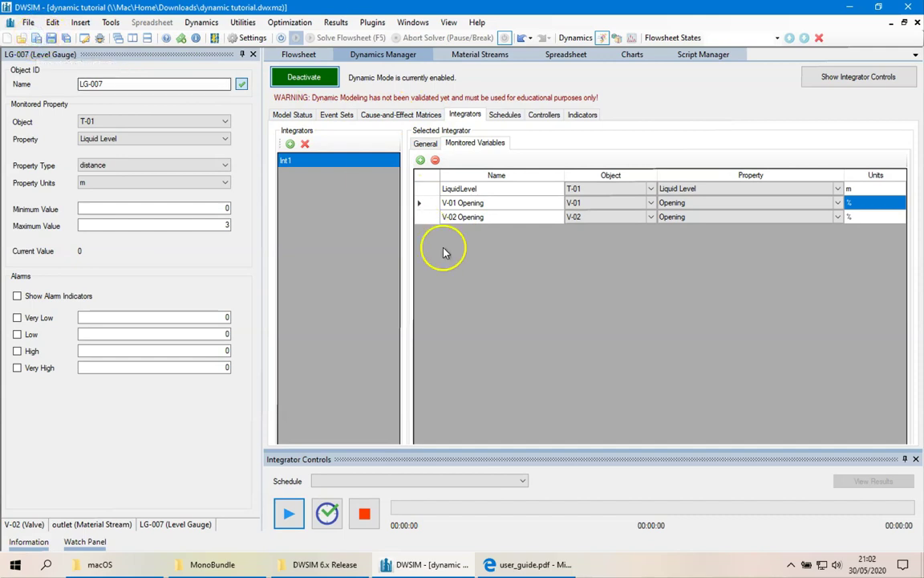
- Switch to the user guide PDF and read step 4 about creating the schedule
left_click(531, 569)
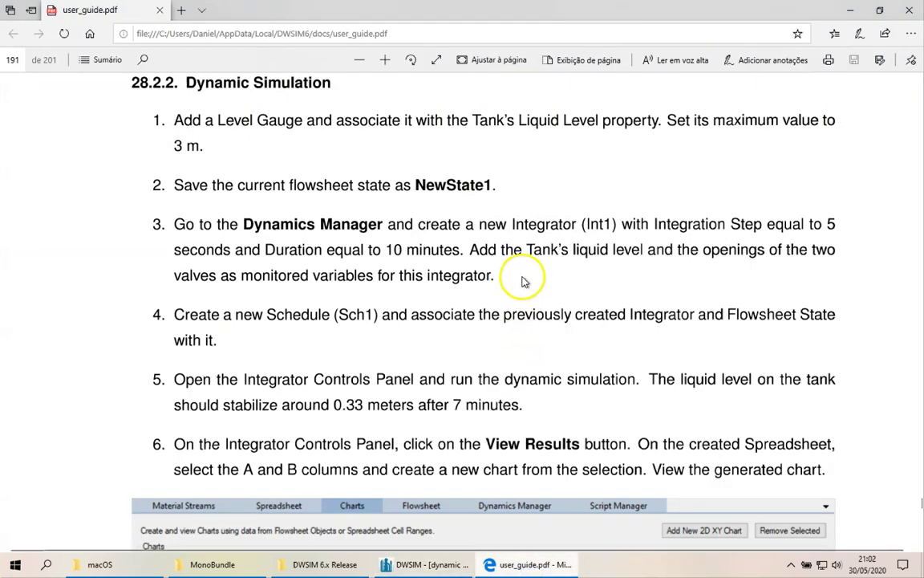
scroll(521, 277, "down", 2)
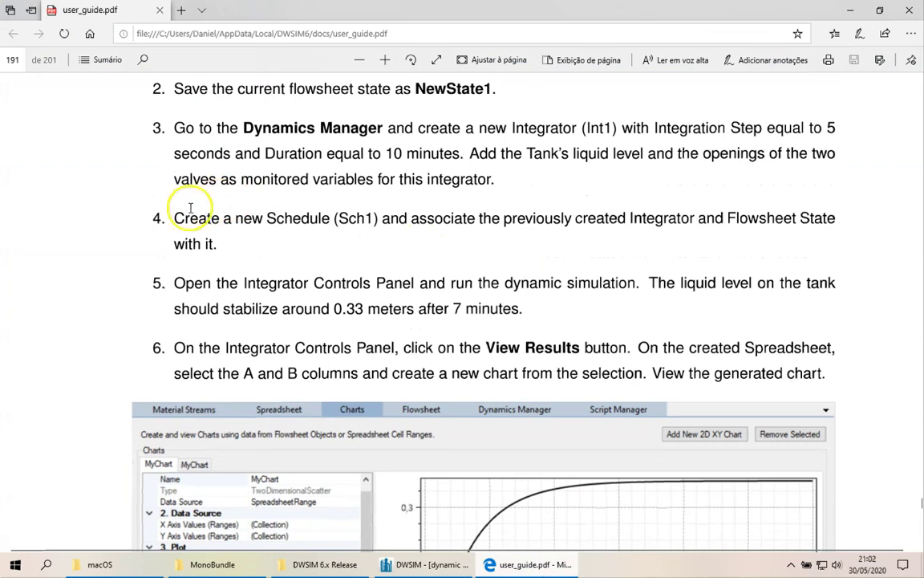
left_click_drag(175, 217, 231, 243)
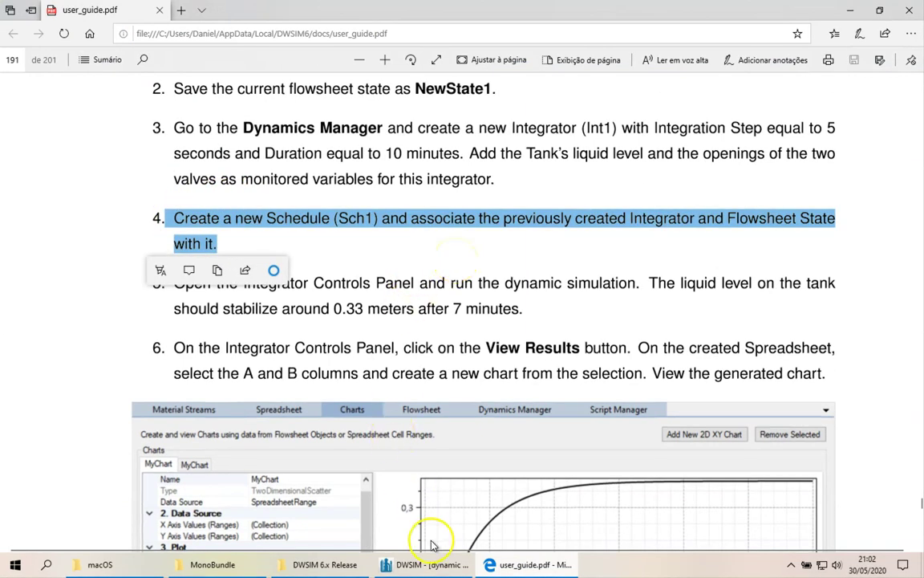
- Switch to DWSIM and create a new schedule named Sch1 in the Dynamics Manager
left_click(429, 564)
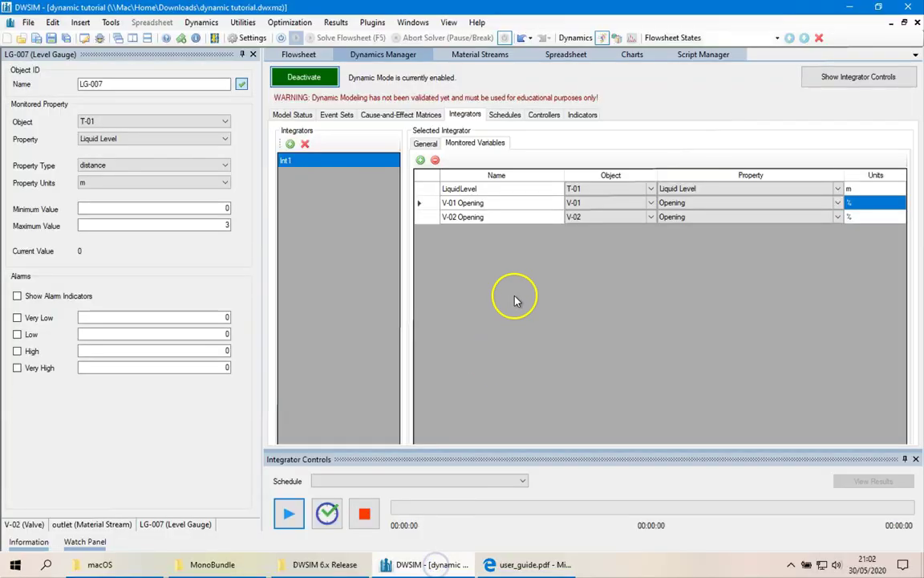
left_click(503, 116)
left_click(291, 143)
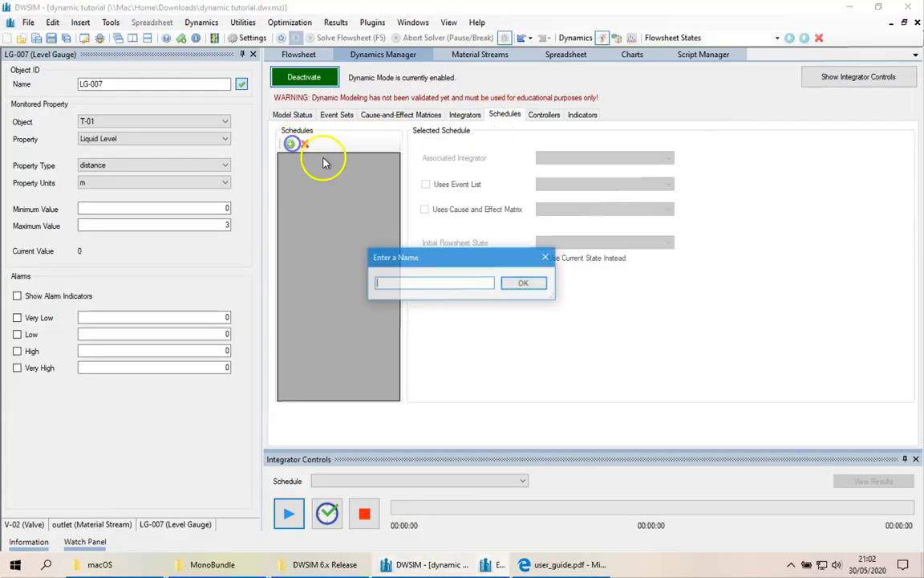
type("Sch1")
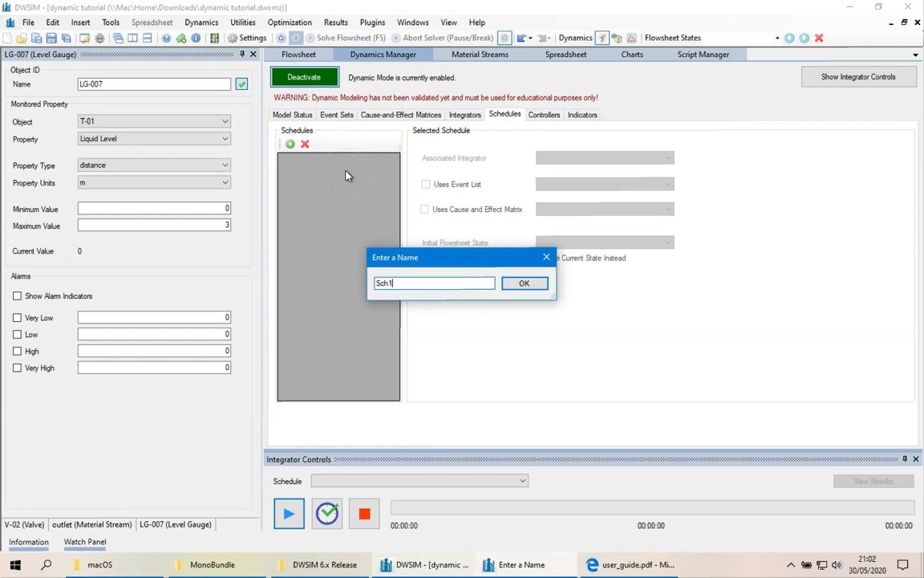
key("Return")
- Associate schedule Sch1 with integrator Int1 and initial flowsheet state NewState1 instead of the current state, and return to the flowsheet view
left_click(578, 157)
left_click(577, 170)
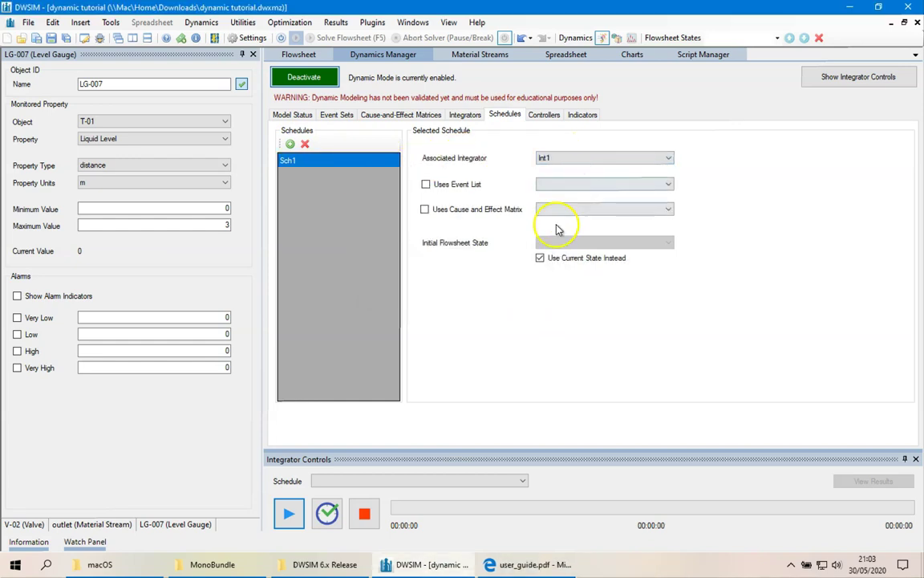
left_click(563, 262)
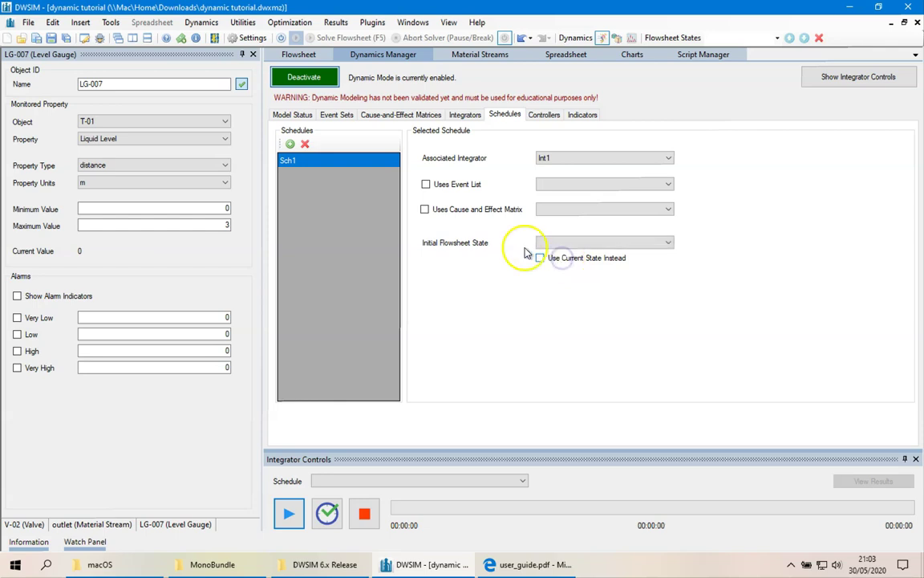
left_click(556, 243)
left_click(566, 254)
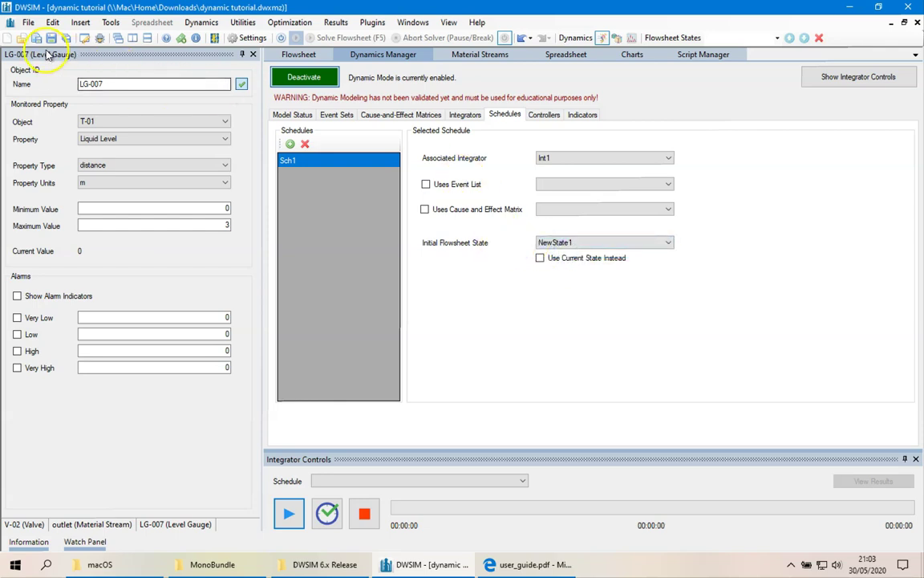
left_click(291, 116)
left_click(309, 56)
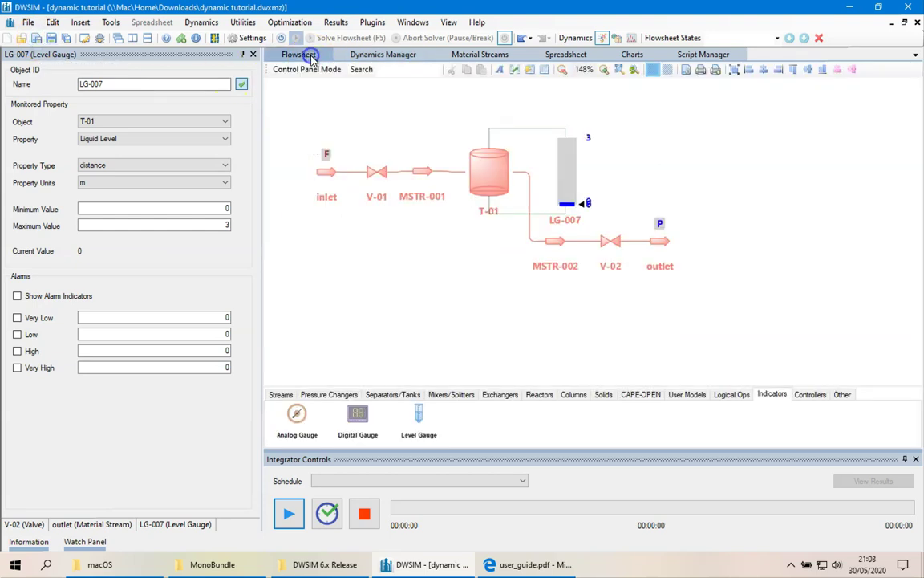
- Read step 5 of the user guide PDF about running the dynamic simulation, and return to DWSIM
left_click(513, 564)
left_click(531, 285)
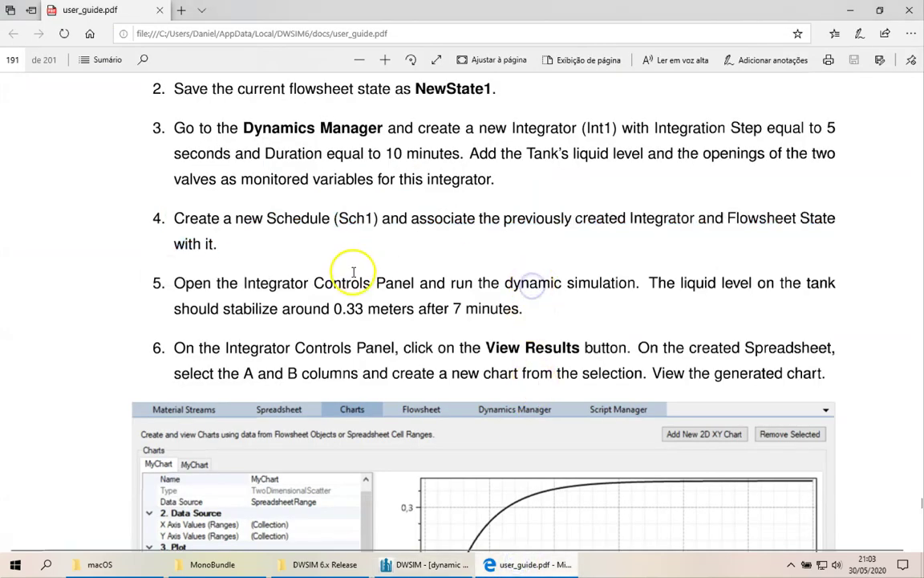
left_click_drag(304, 275, 539, 312)
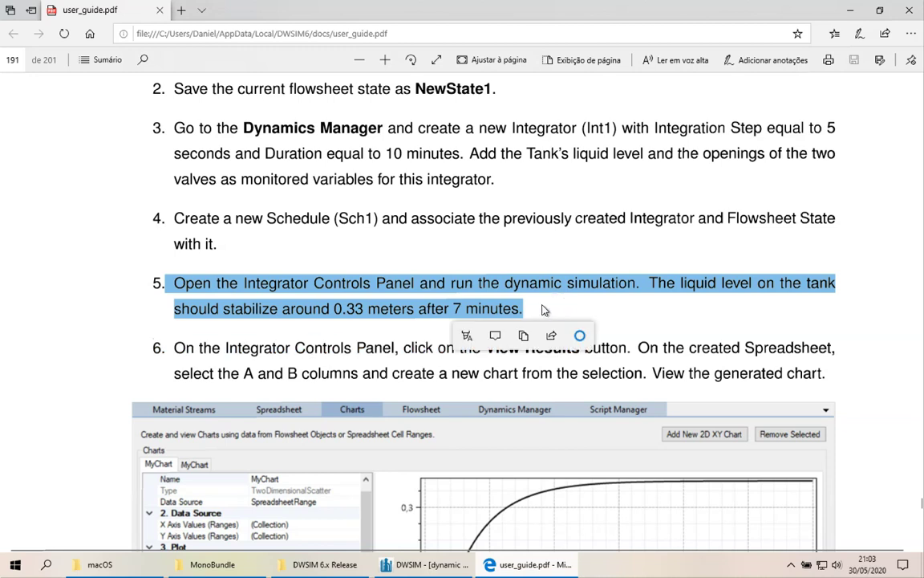
left_click(543, 310)
left_click(425, 564)
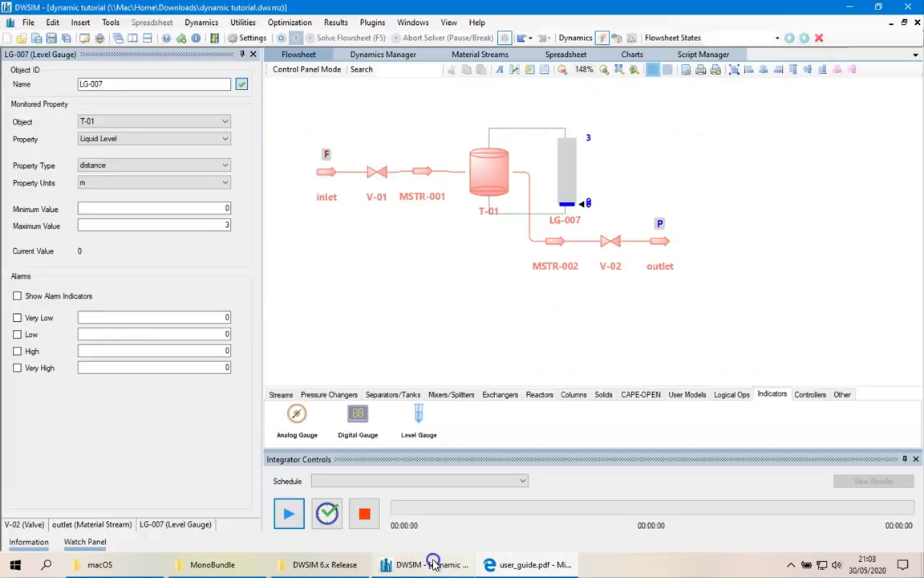
- Choose schedule Sch1 (Int1) in the Integrator Controls, enable the flowsheet solver, and run the schedule with the flowsheet in view
left_click(453, 480)
left_click(414, 489)
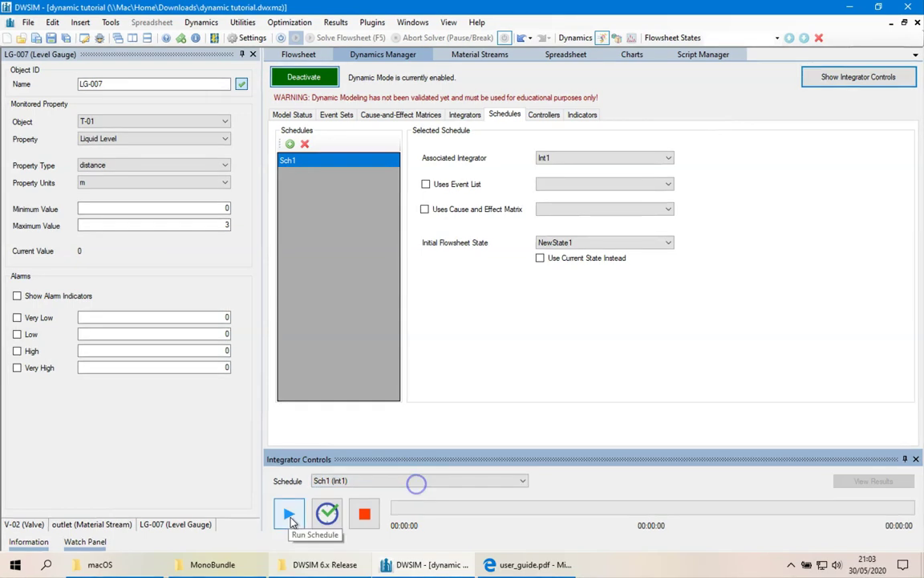
left_click(290, 515)
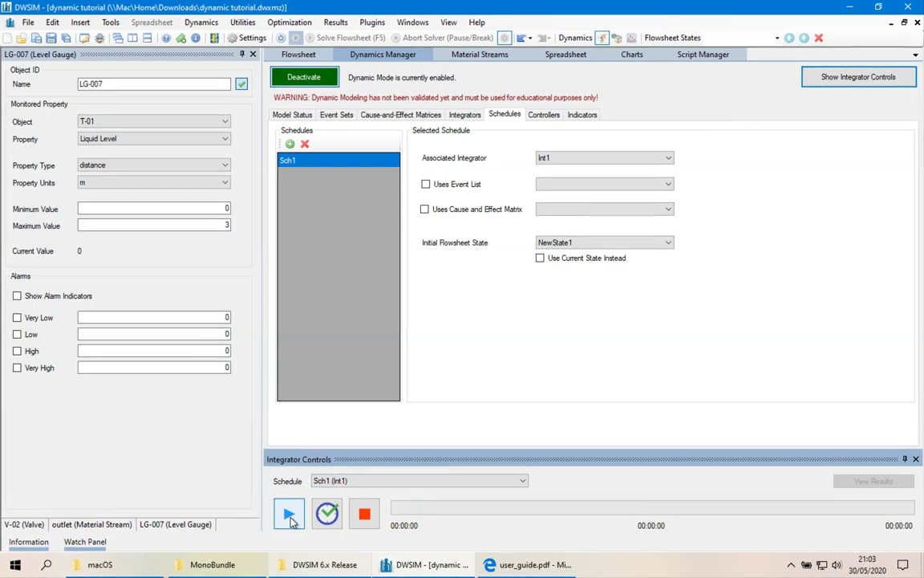
left_click(301, 54)
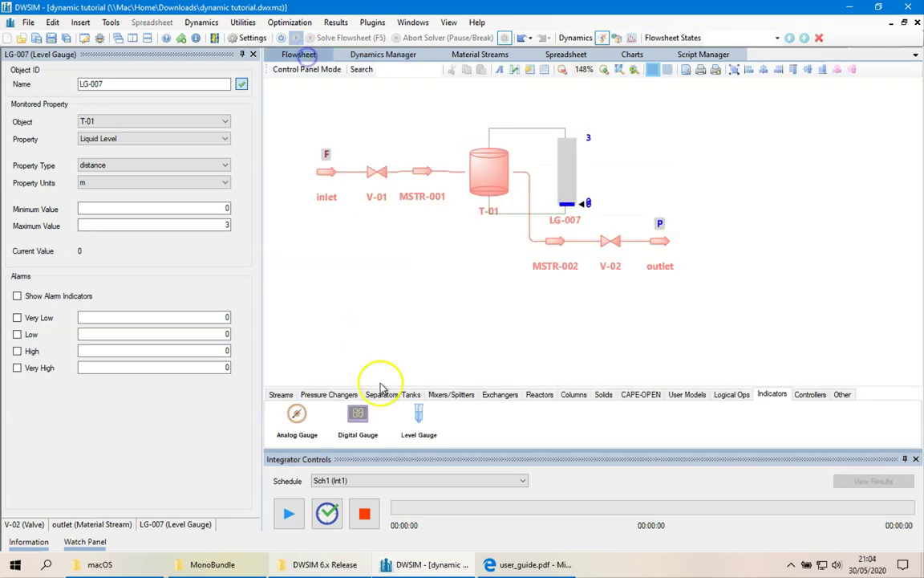
left_click(284, 38)
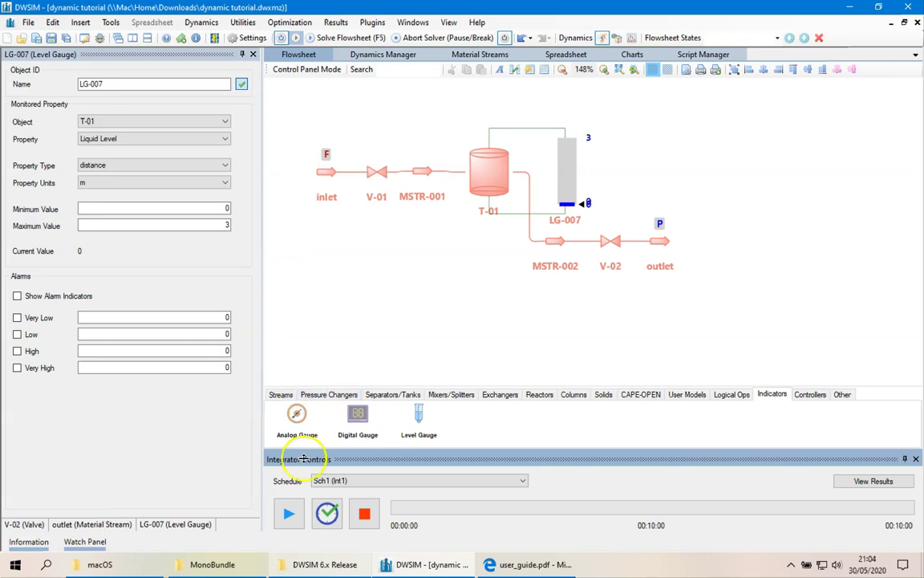
left_click(290, 514)
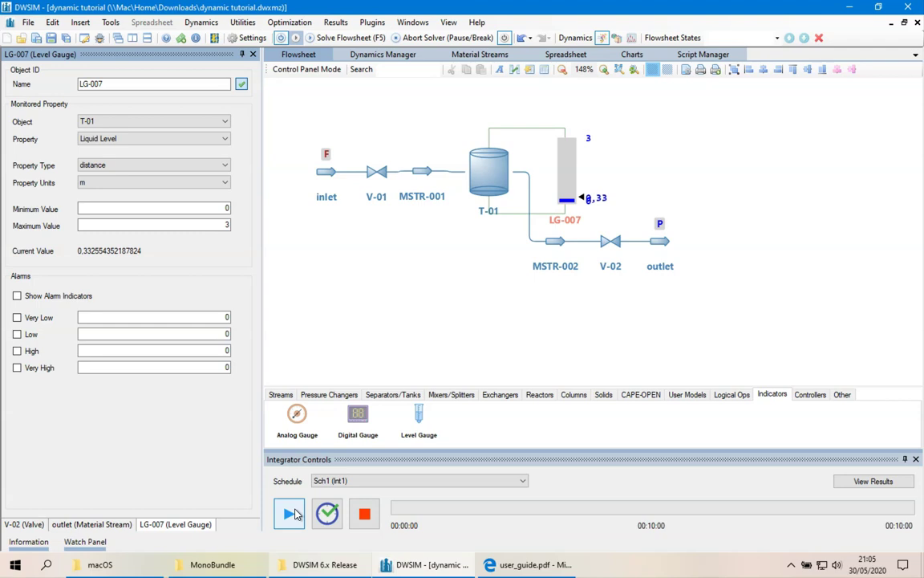
- Switch to the user guide PDF, read step 6 about viewing results and creating the chart, and return to DWSIM
left_click(507, 563)
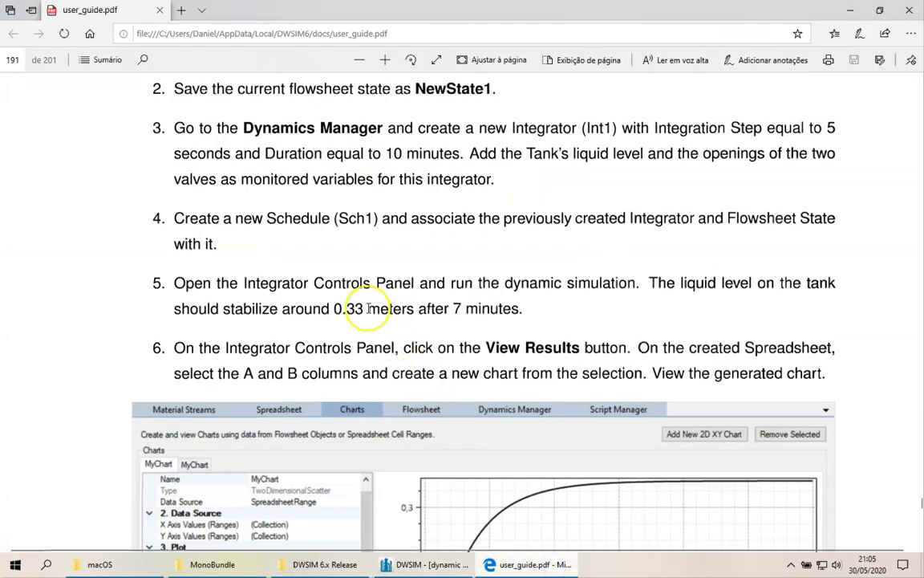
scroll(368, 308, "down", 5)
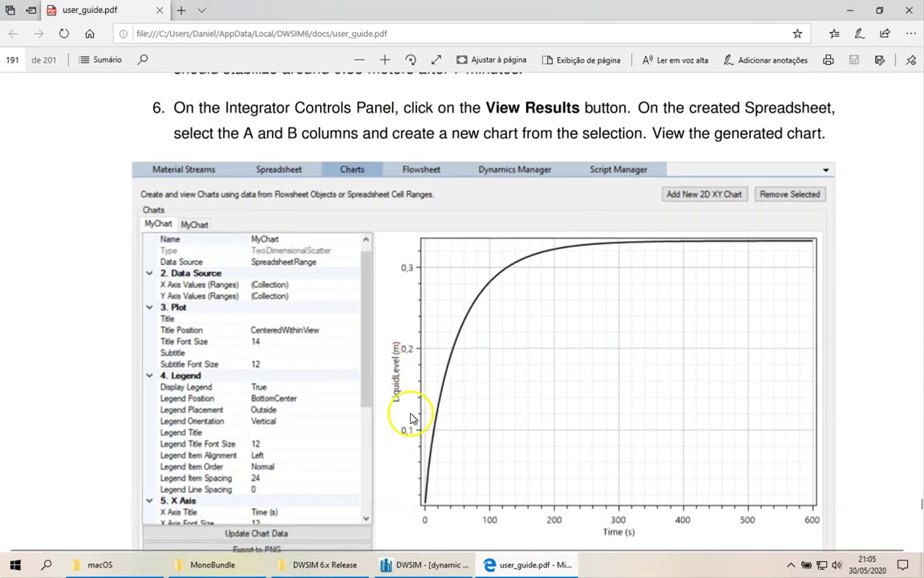
left_click(431, 569)
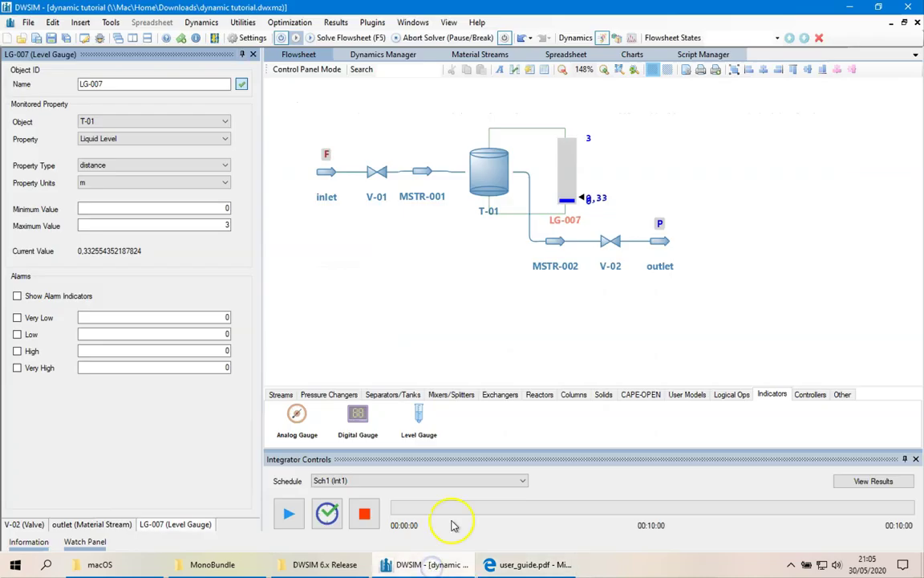
- Show the integrator results in the spreadsheet and create a 2D XY chart from columns A and B
left_click(854, 488)
left_click_drag(318, 118, 342, 119)
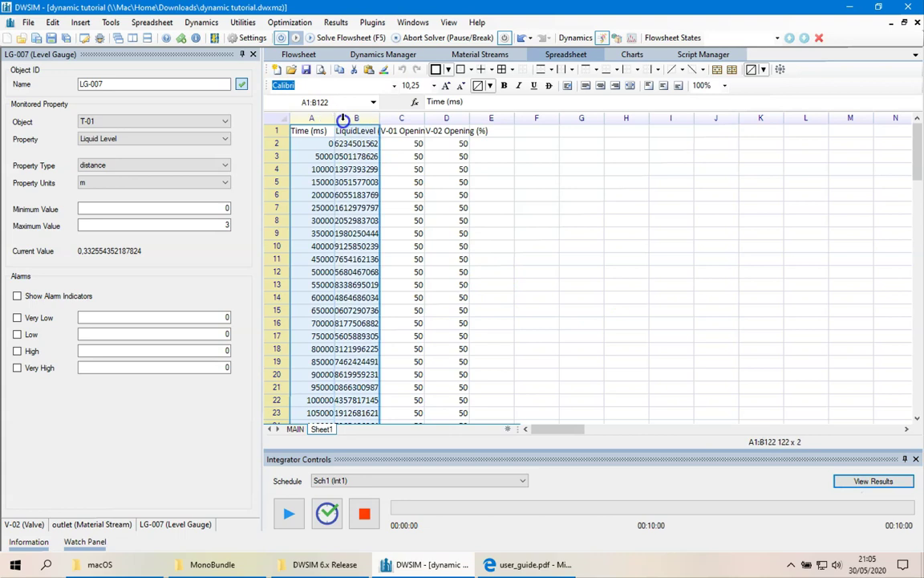
right_click(358, 238)
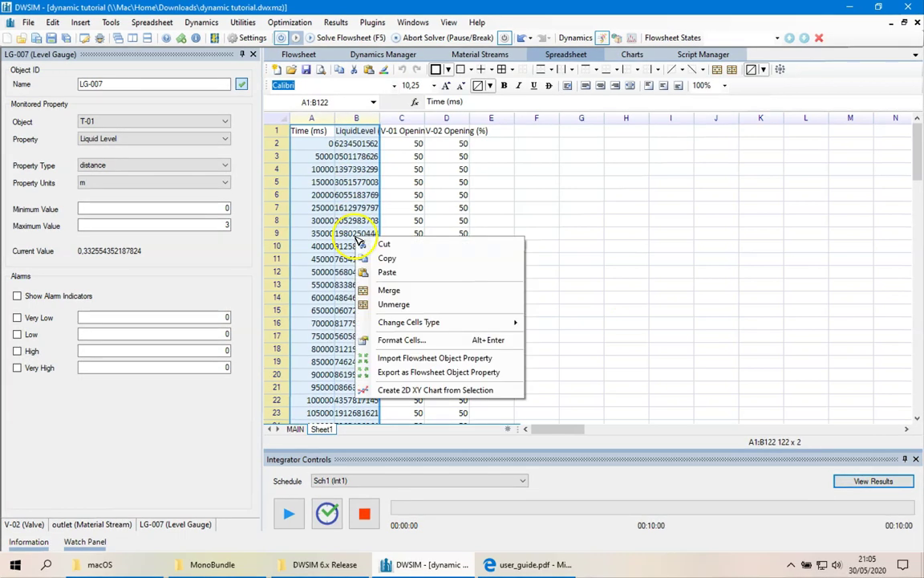
left_click(411, 390)
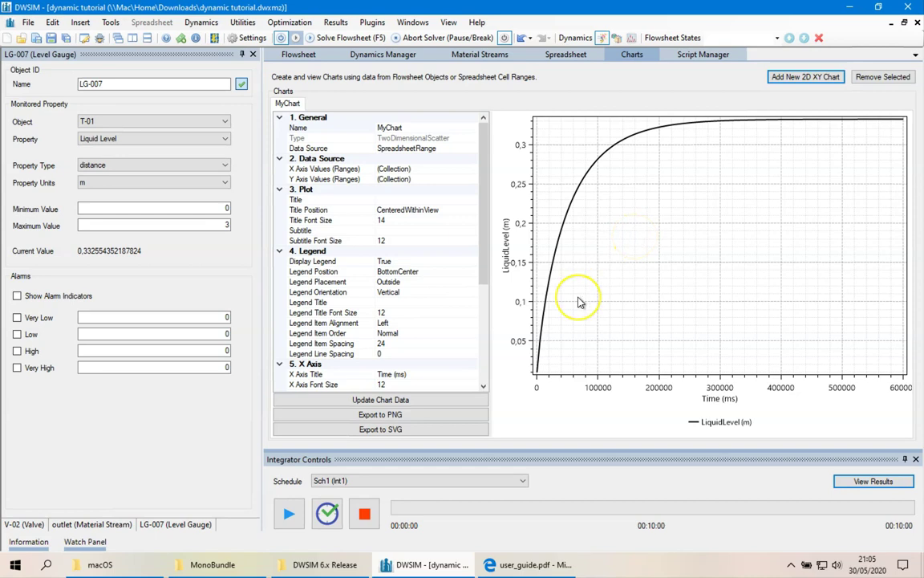
- Switch to the user guide PDF, read section 28.2.3 about adding a PID controller, and return to DWSIM
left_click(518, 564)
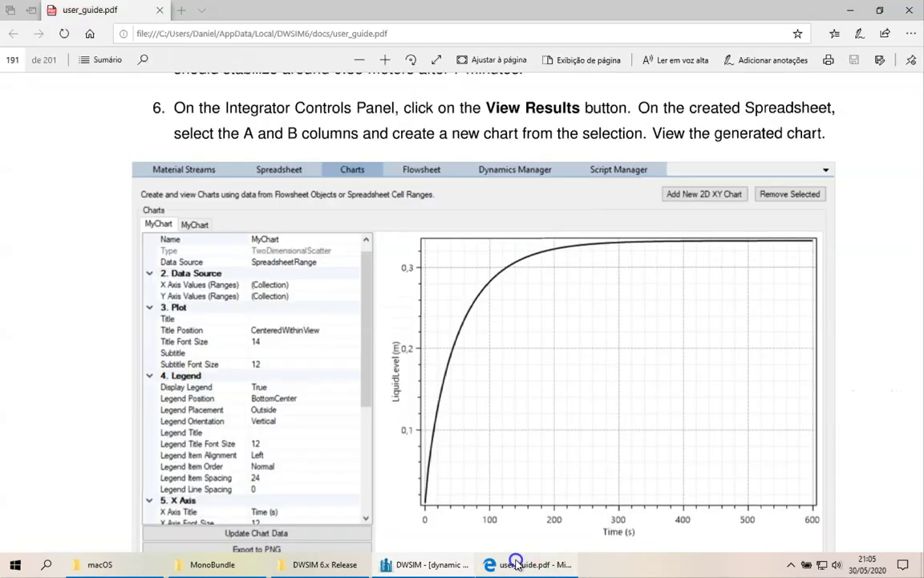
scroll(462, 376, "down", 2)
scroll(462, 375, "down", 10)
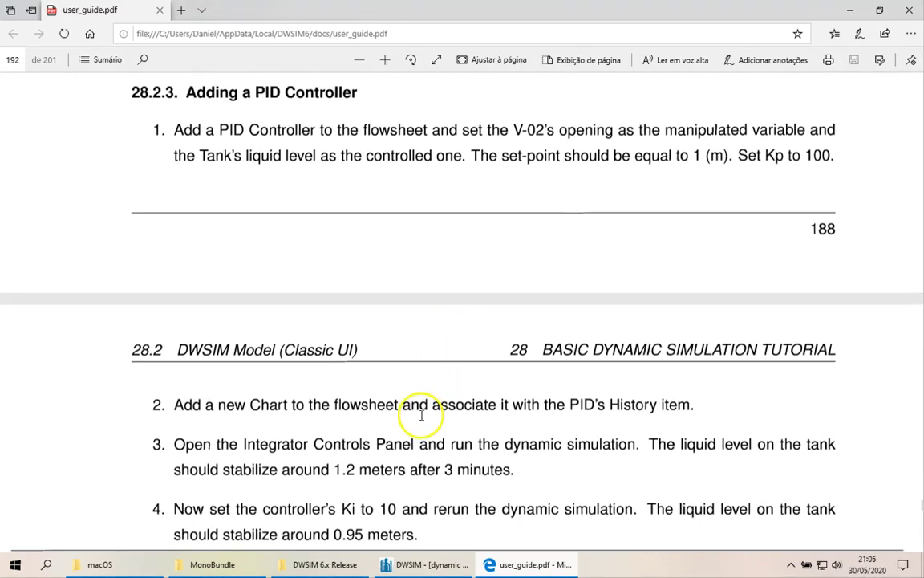
left_click(433, 566)
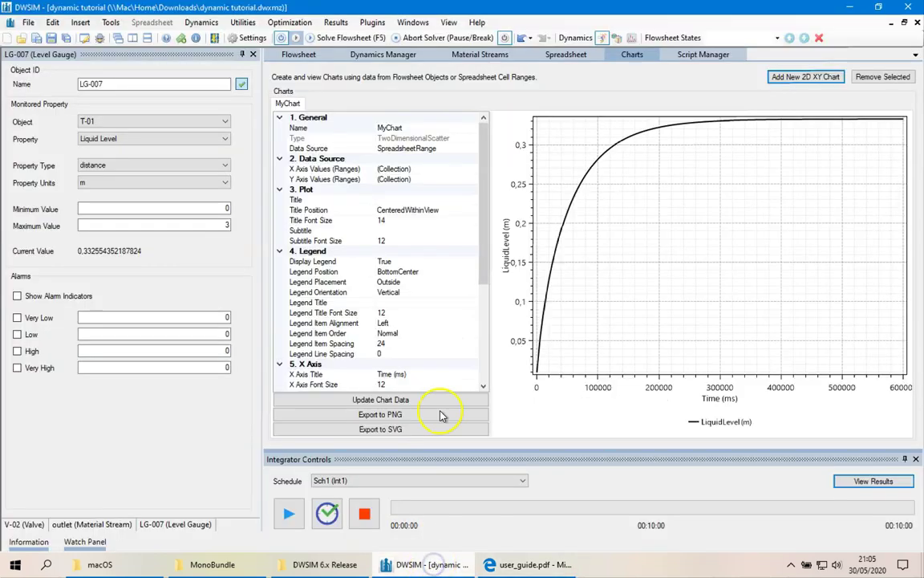
- Return to the flowsheet and add a PID Controller below tank T-01
left_click(301, 54)
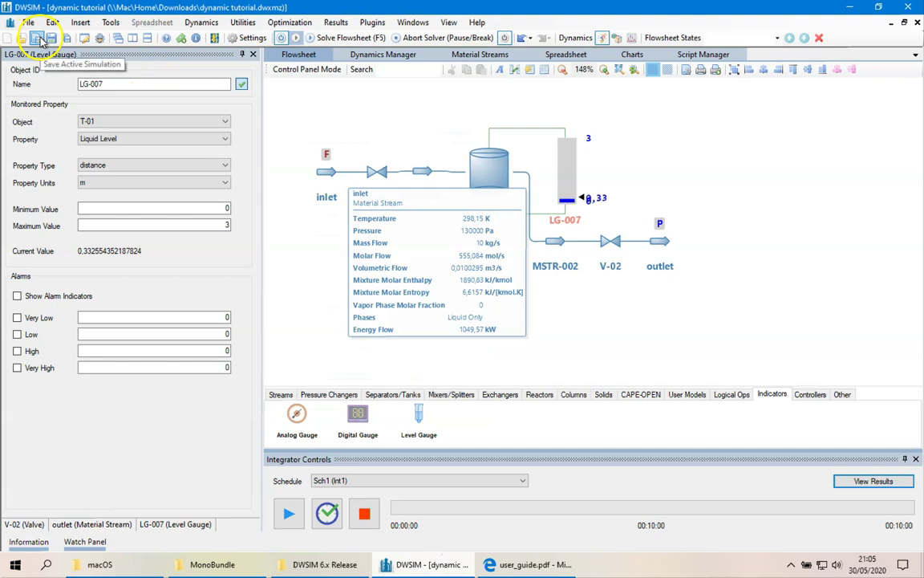
left_click(730, 394)
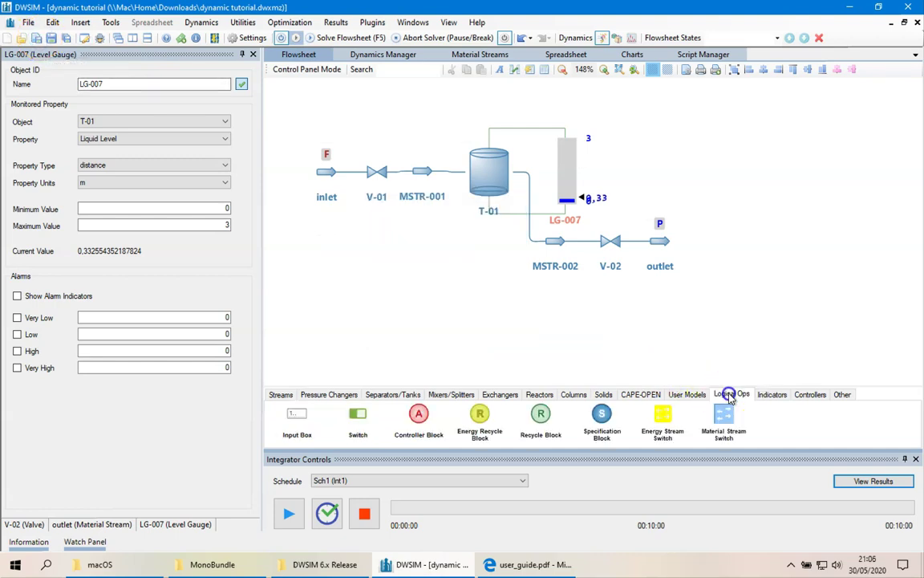
left_click(810, 394)
left_click_drag(297, 412, 433, 258)
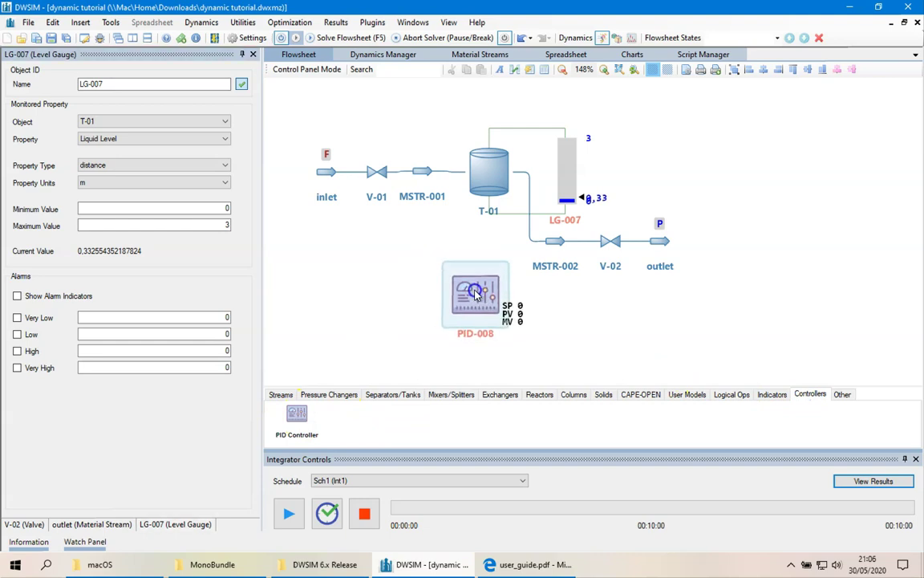
- Set the PID controller's manipulated object to V-01 and its manipulated property to Opening
left_click(200, 122)
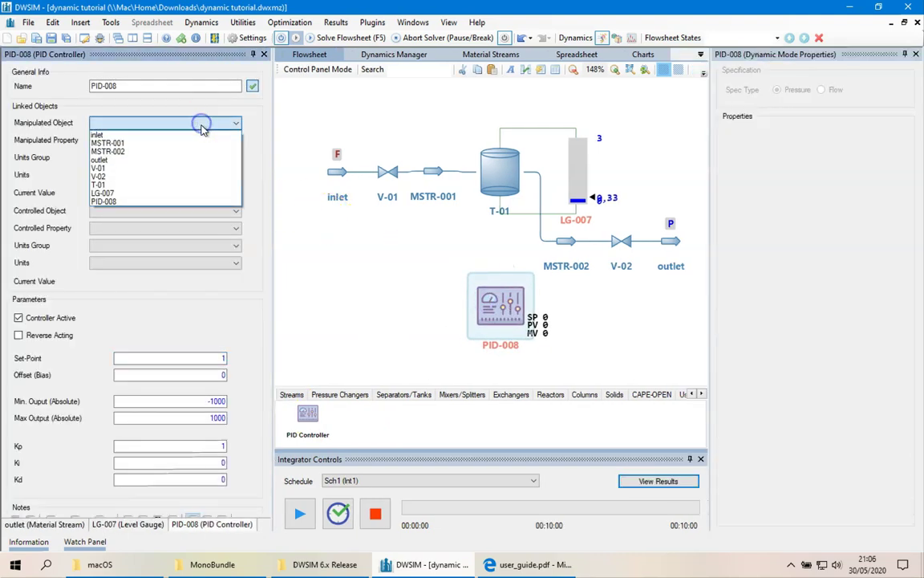
left_click(190, 185)
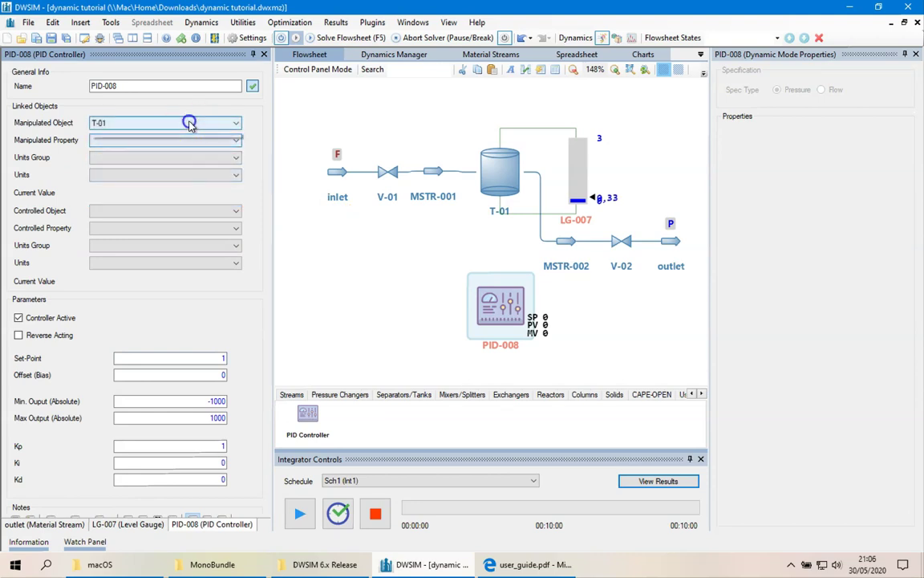
left_click(187, 122)
left_click(161, 167)
left_click(165, 140)
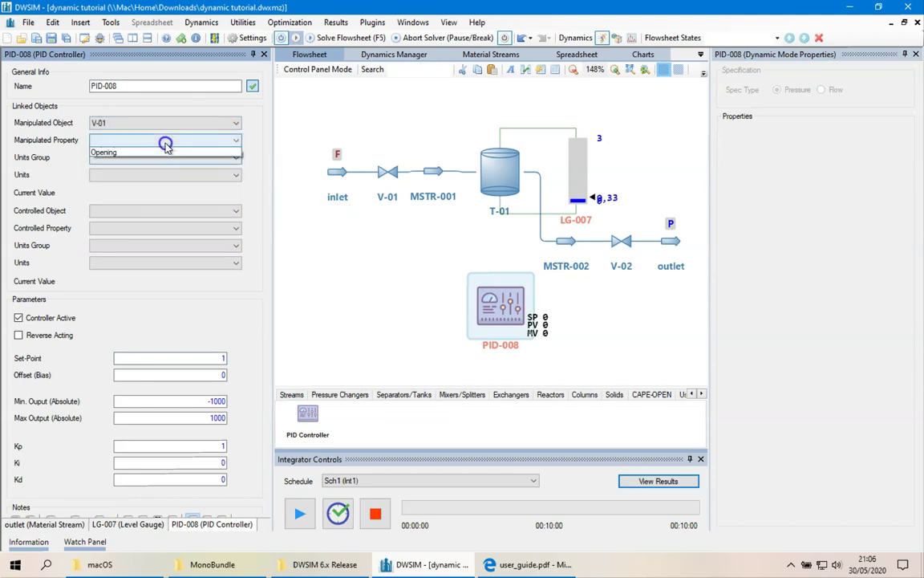
left_click(146, 193)
- Try the distance units group with units m for the controller's manipulated valve opening
left_click(155, 158)
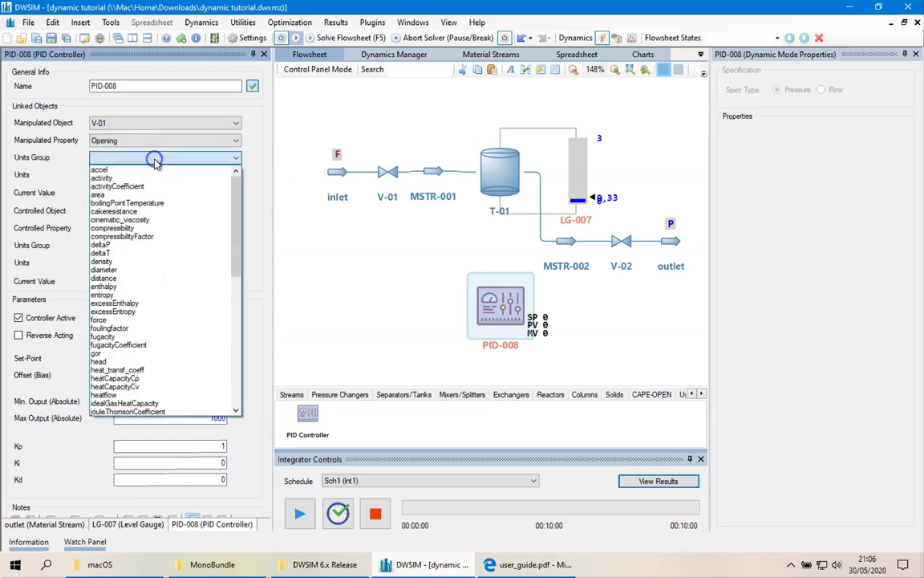
left_click(158, 270)
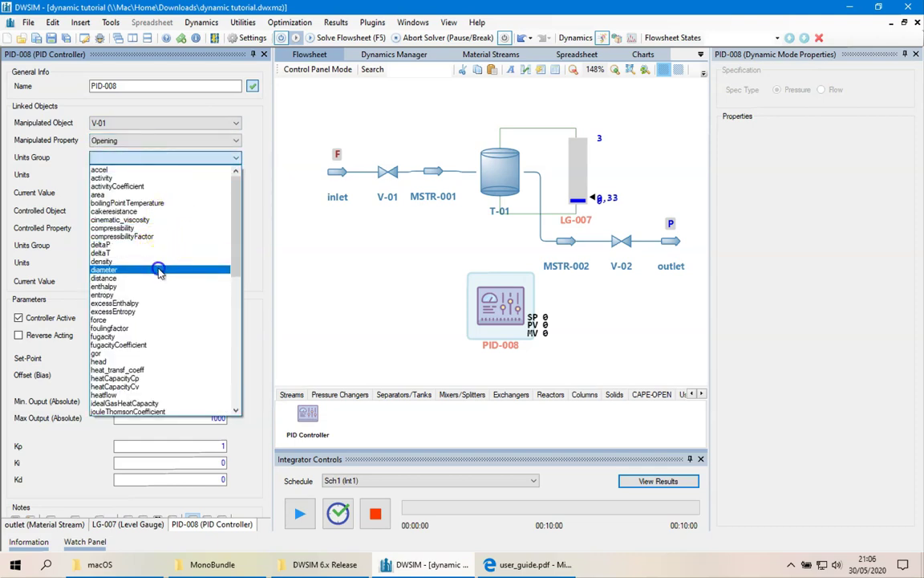
left_click(155, 277)
left_click(133, 174)
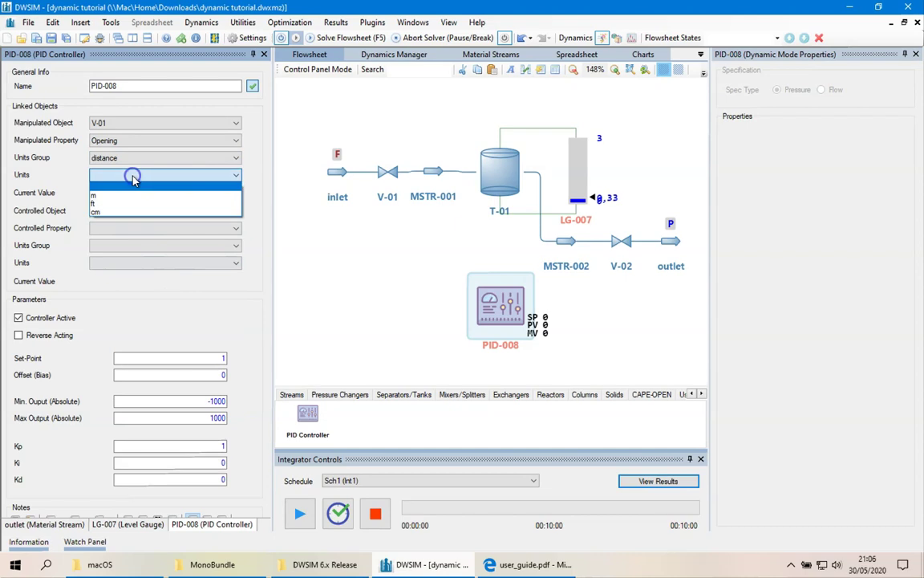
left_click(128, 195)
left_click(129, 175)
left_click(133, 177)
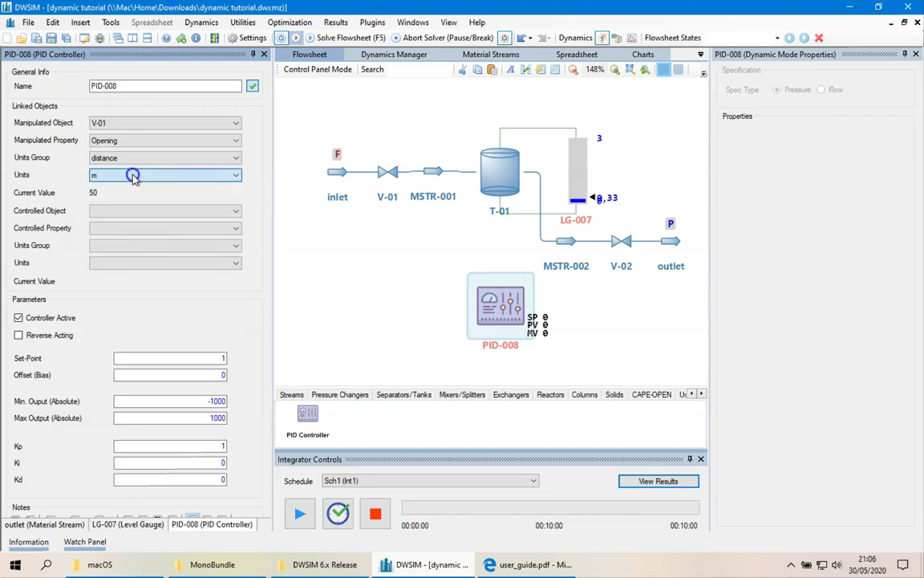
- Set the manipulated property's units group to none and leave its units blank
left_click(132, 157)
scroll(137, 193, "up", 3)
scroll(136, 202, "down", 13)
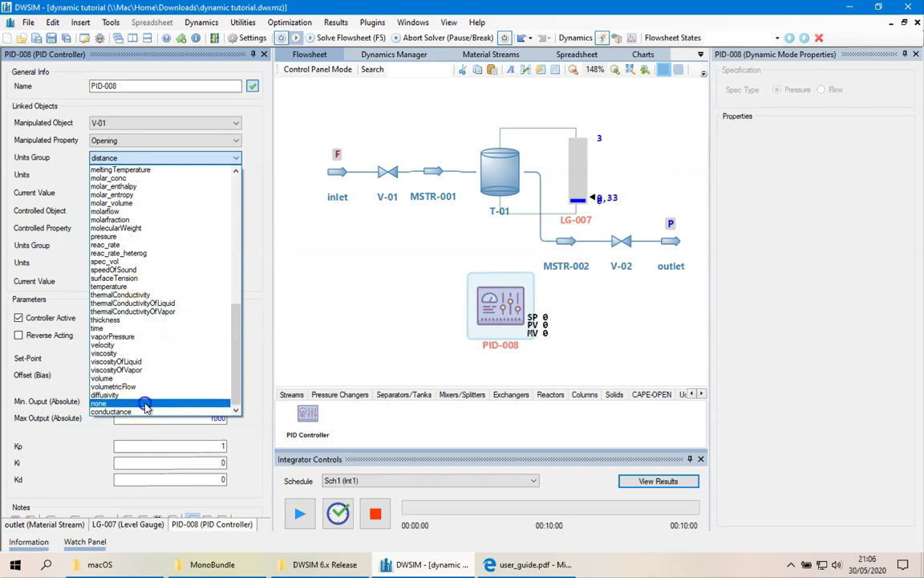
left_click(144, 407)
left_click(132, 175)
left_click(124, 188)
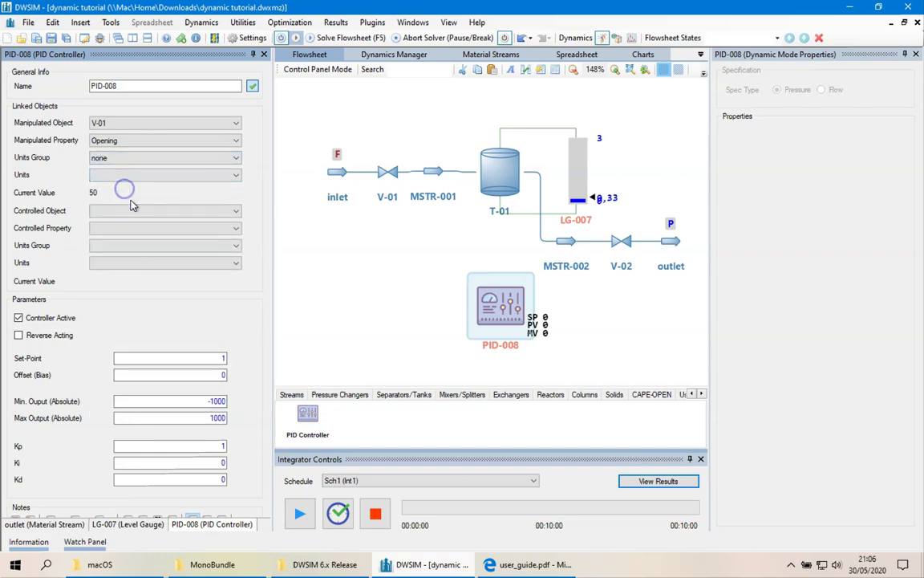
- Set the PID controller's controlled variable to T-01's Liquid Level in the distance group with units m, and set Kp to 100
left_click(132, 210)
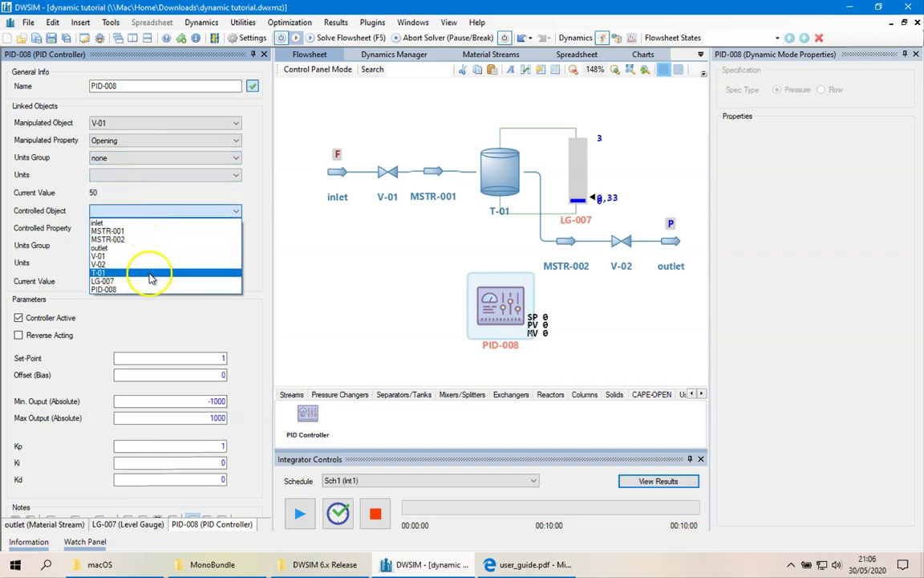
left_click(150, 275)
left_click(148, 227)
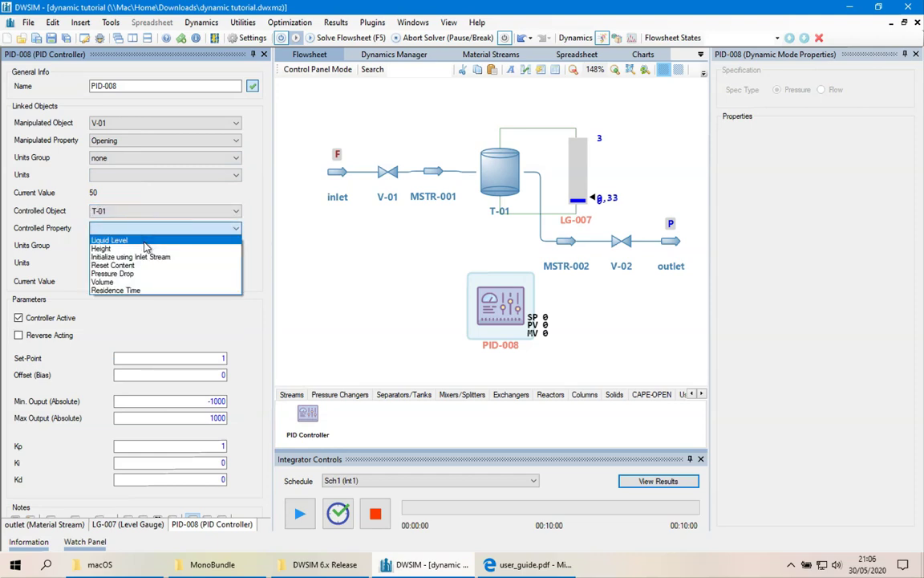
left_click(146, 240)
left_click(146, 245)
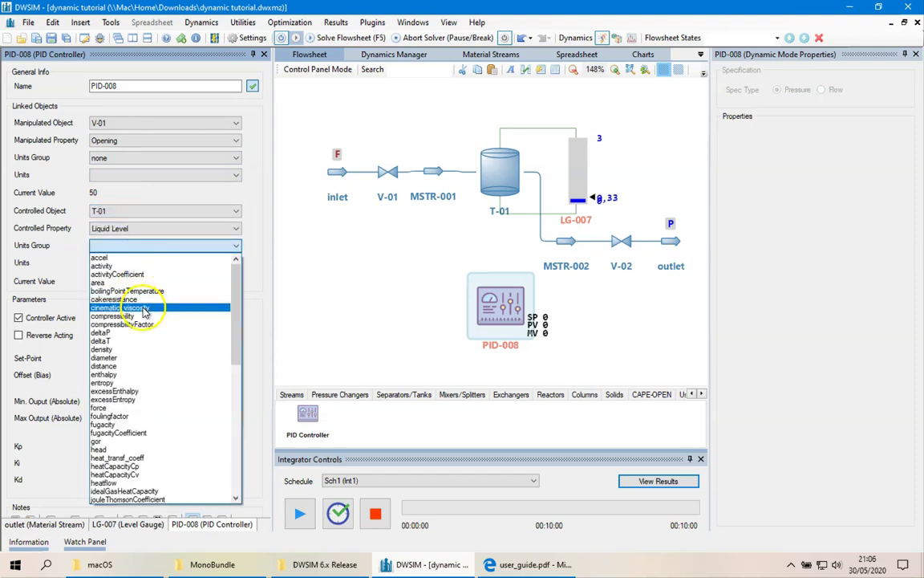
left_click(138, 366)
left_click(136, 263)
left_click(132, 281)
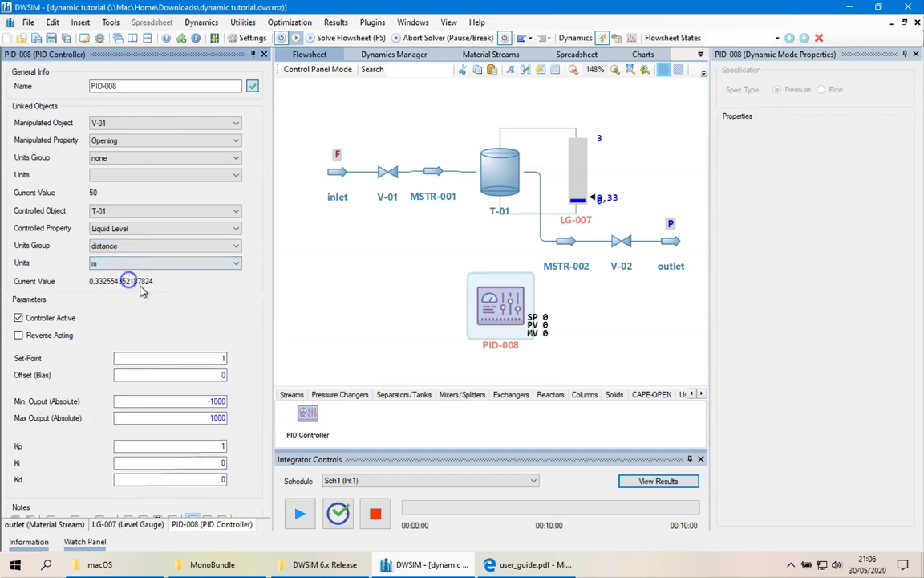
left_click(205, 447)
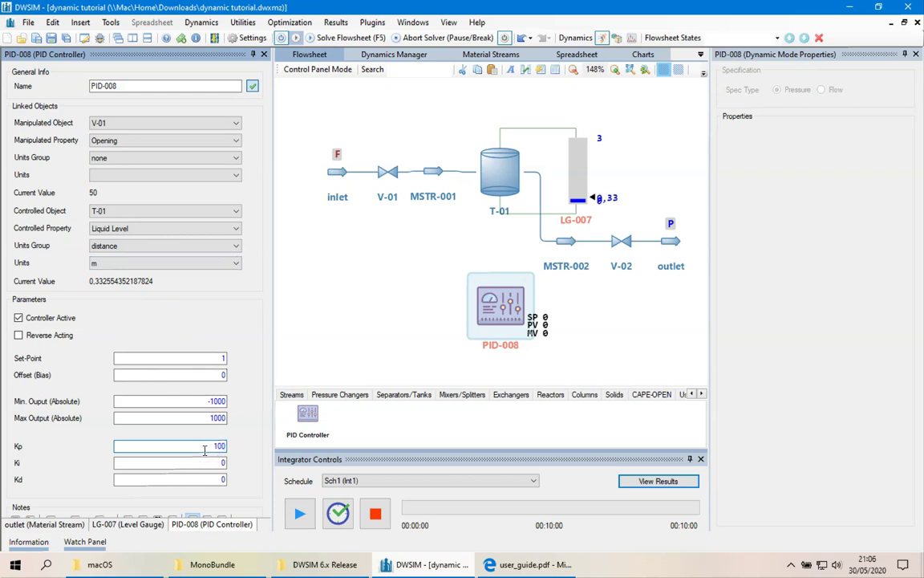
left_click(916, 55)
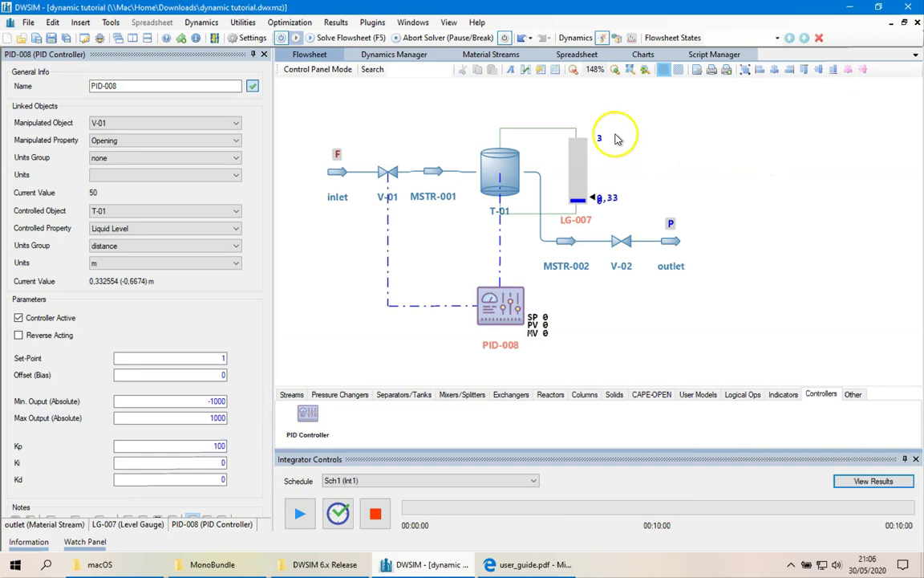
- Insert a chart object into the flowsheet and place it to the right of the process diagram
left_click(81, 23)
left_click(112, 121)
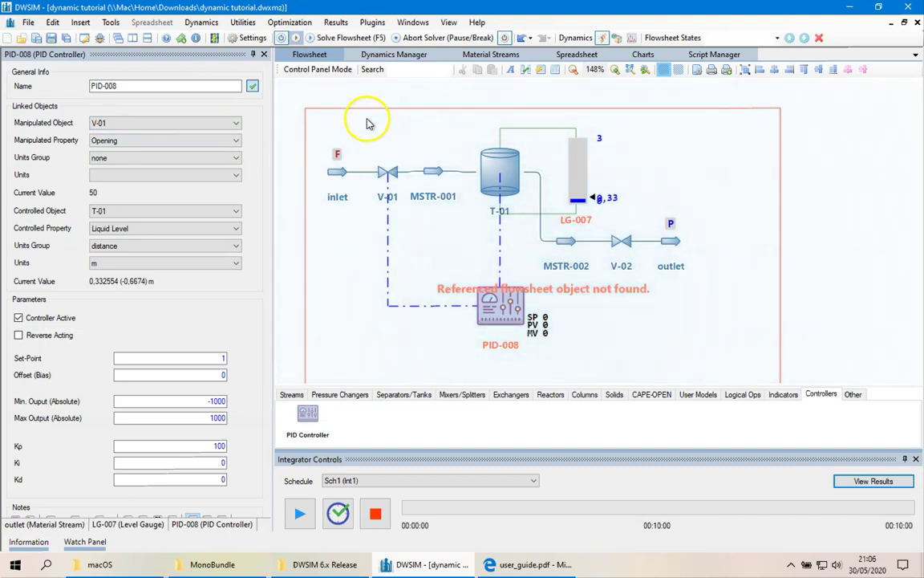
left_click_drag(366, 123, 776, 111)
- Link the flowsheet chart object to PID-008 and choose its History chart
double_click(759, 130)
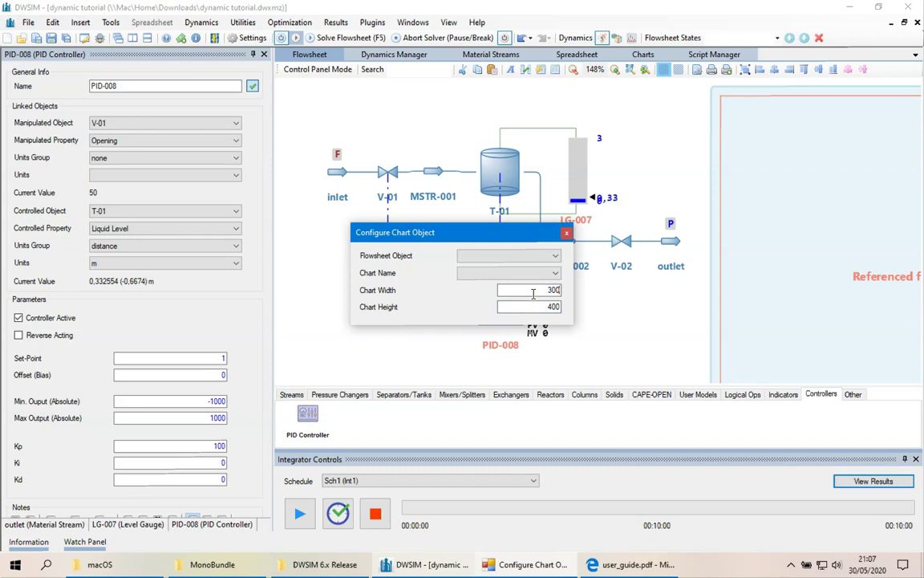
left_click(515, 256)
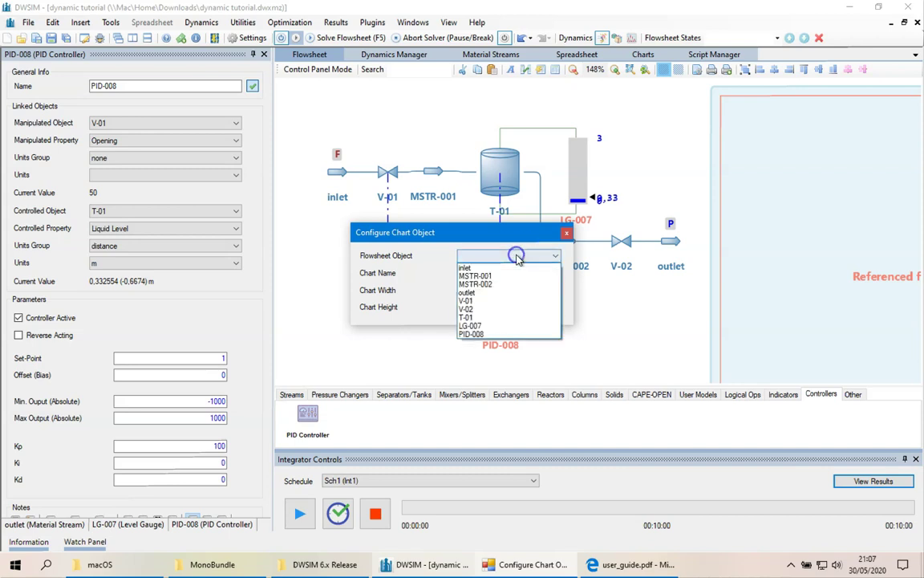
left_click(503, 332)
left_click(508, 274)
left_click(494, 287)
left_click(567, 234)
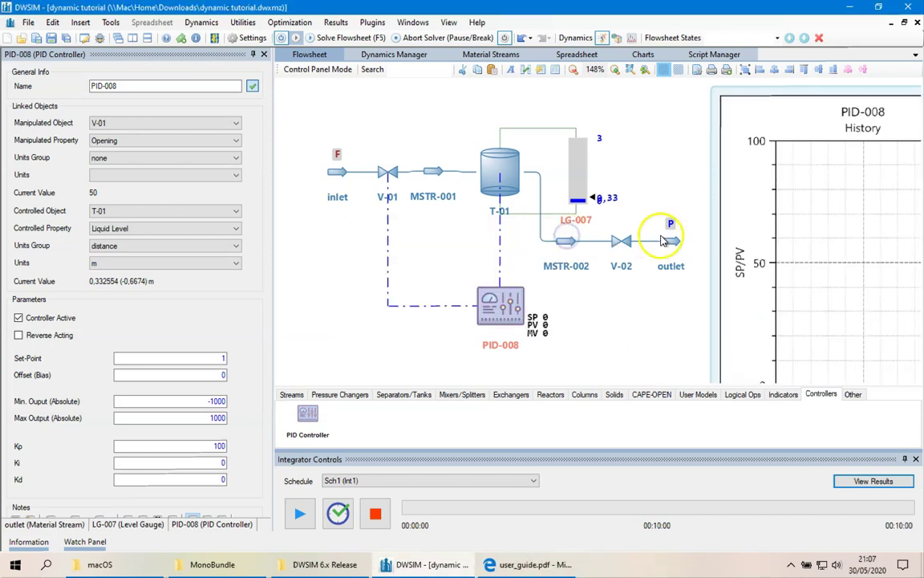
- Resize the PID history chart to a width of 400 and a height of 300
scroll(666, 271, "down", 4)
double_click(667, 233)
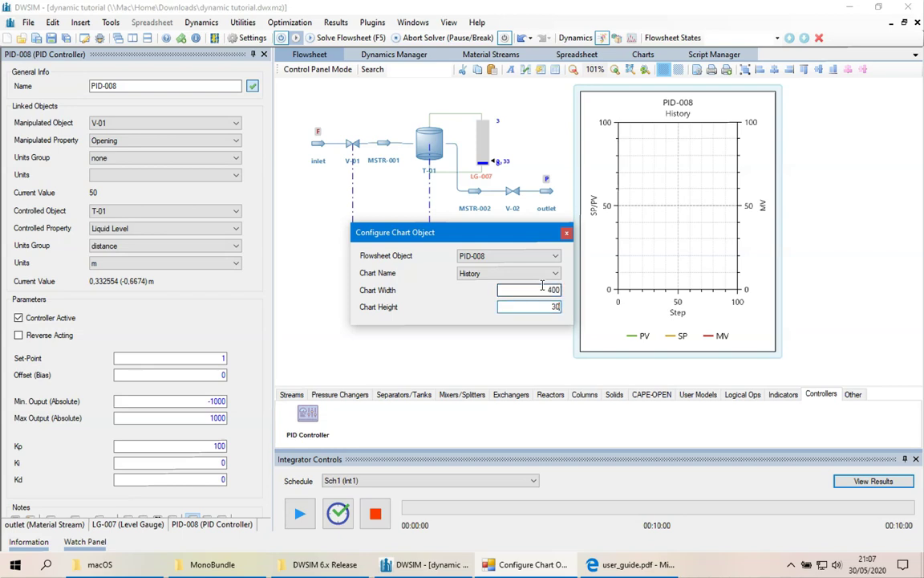
left_click(566, 233)
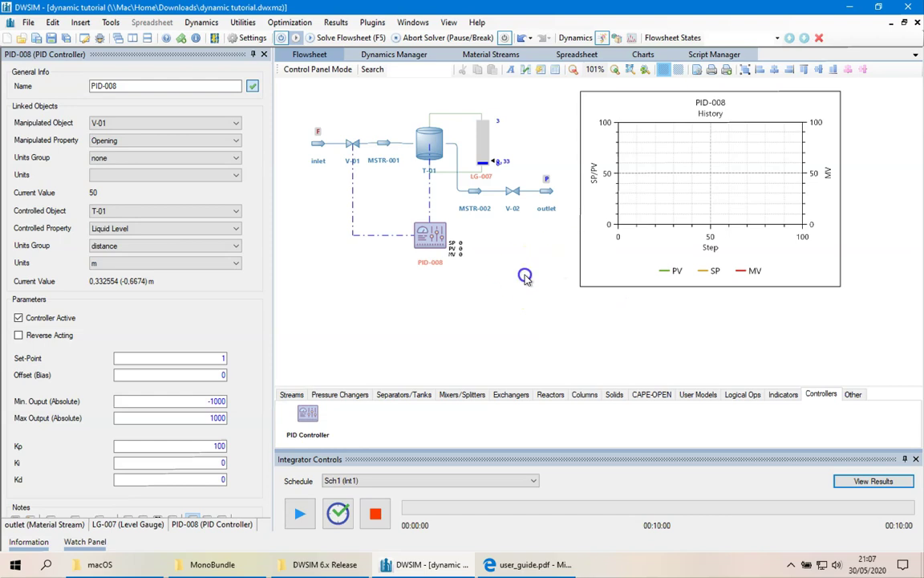
scroll(545, 317, "up", 1)
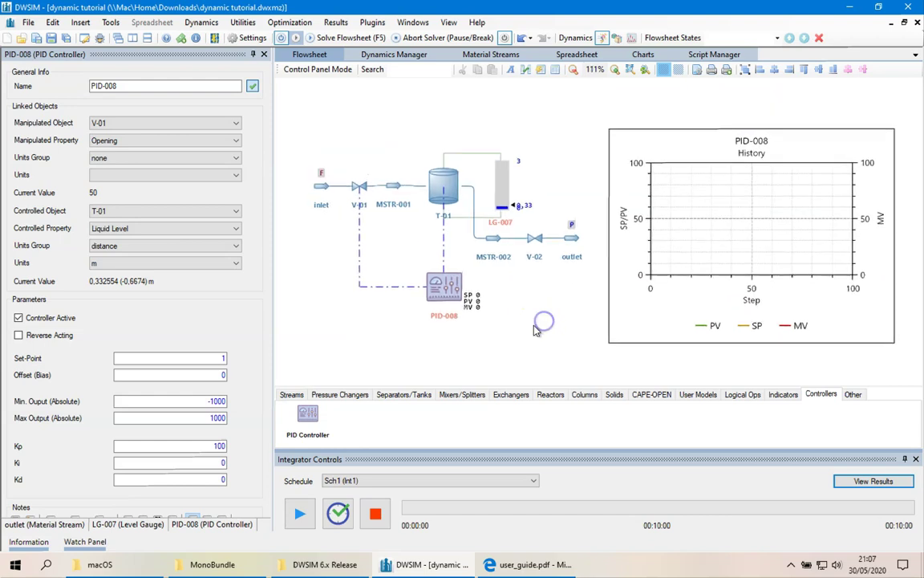
- Review the remaining PID controller instructions and reference chart in user_guide.pdf, and return to DWSIM
left_click(531, 563)
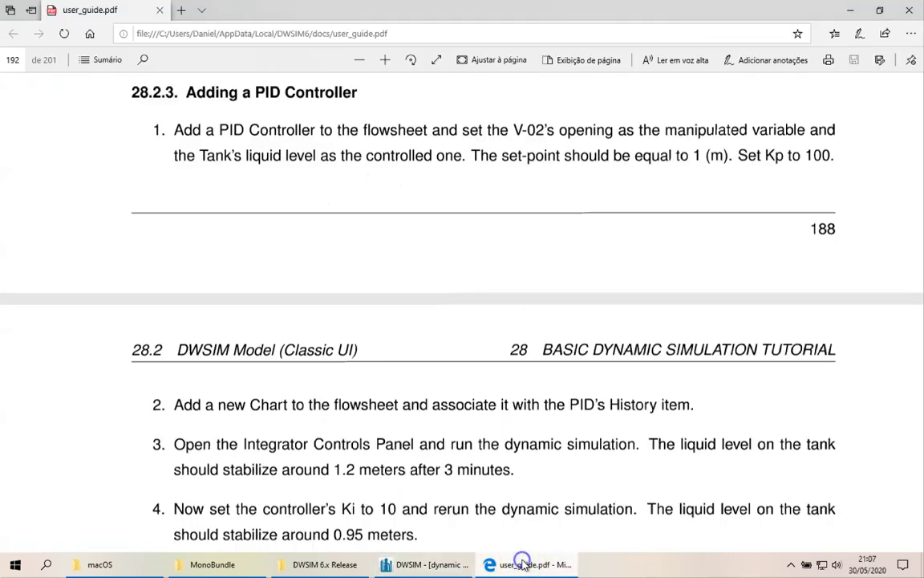
scroll(397, 272, "down", 3)
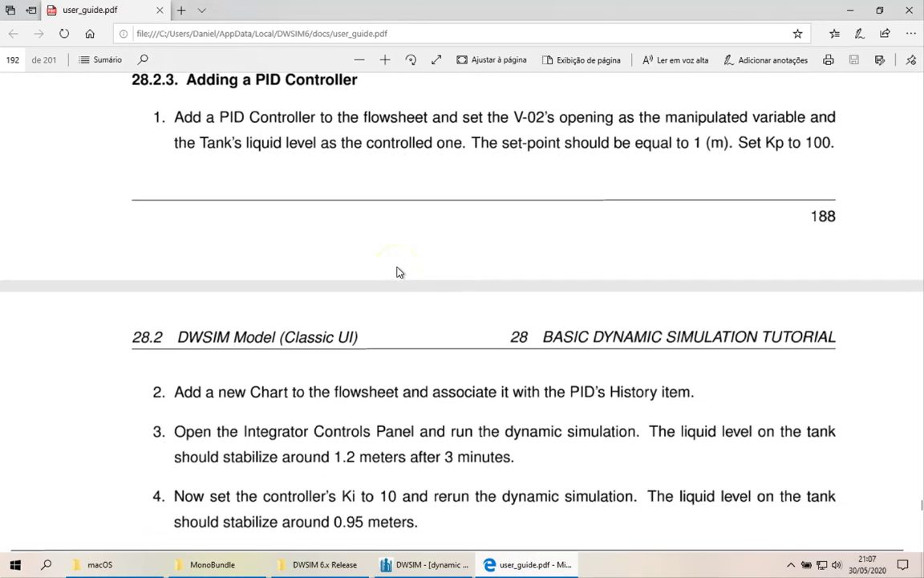
scroll(397, 271, "down", 5)
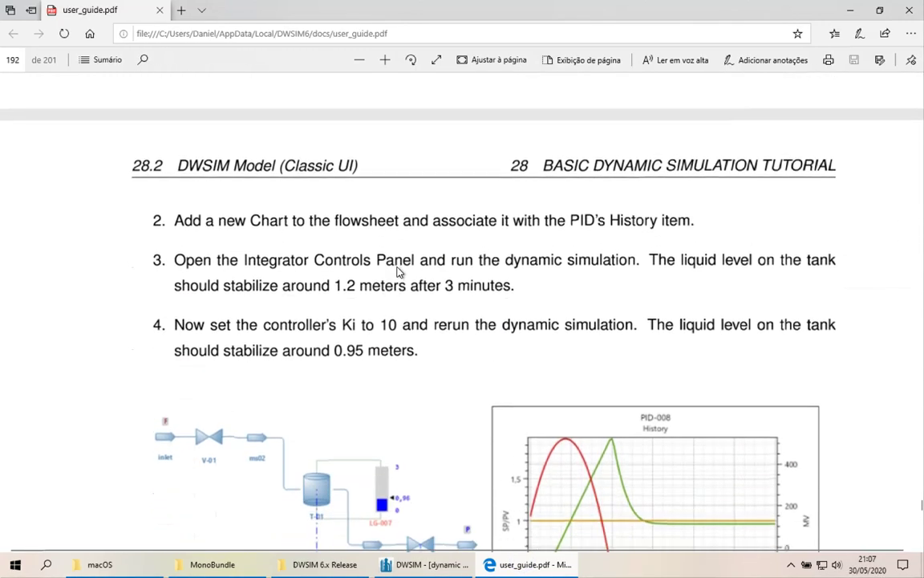
scroll(397, 271, "down", 2)
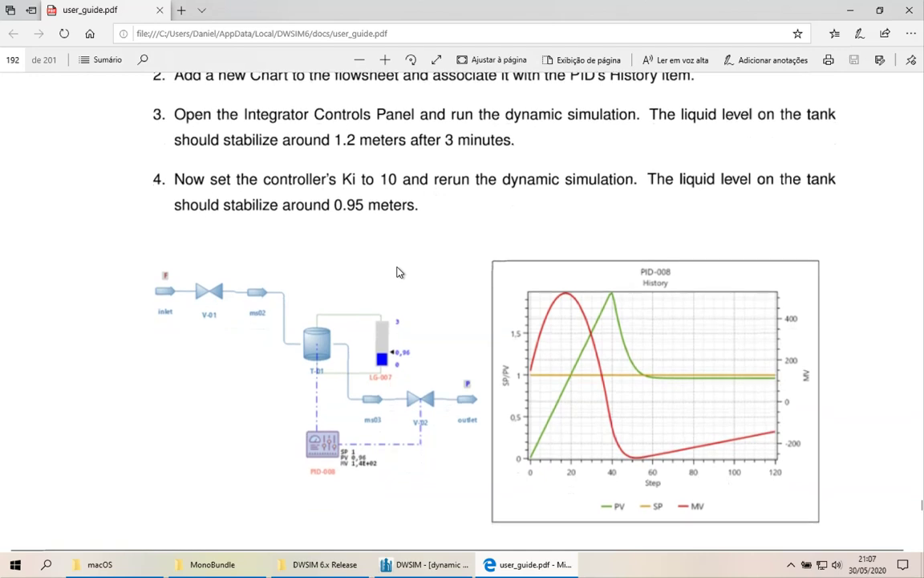
left_click(423, 562)
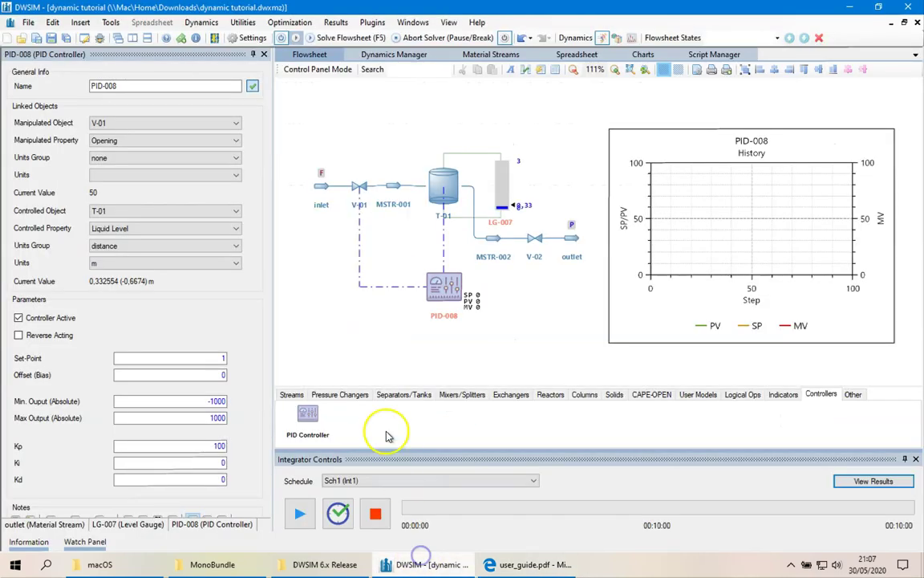
- Try running the dynamic simulation with V-01 as the manipulated valve, and stop it early
left_click(301, 514)
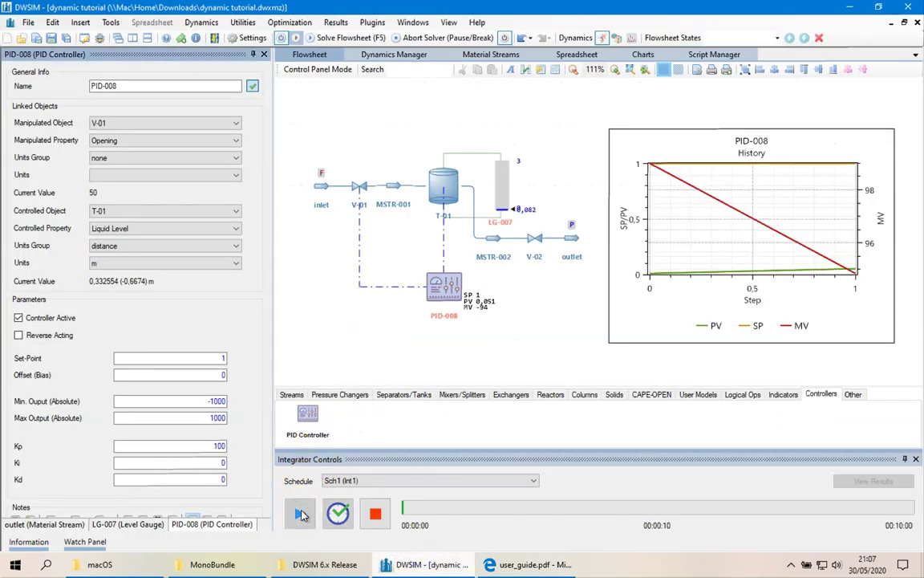
left_click(380, 515)
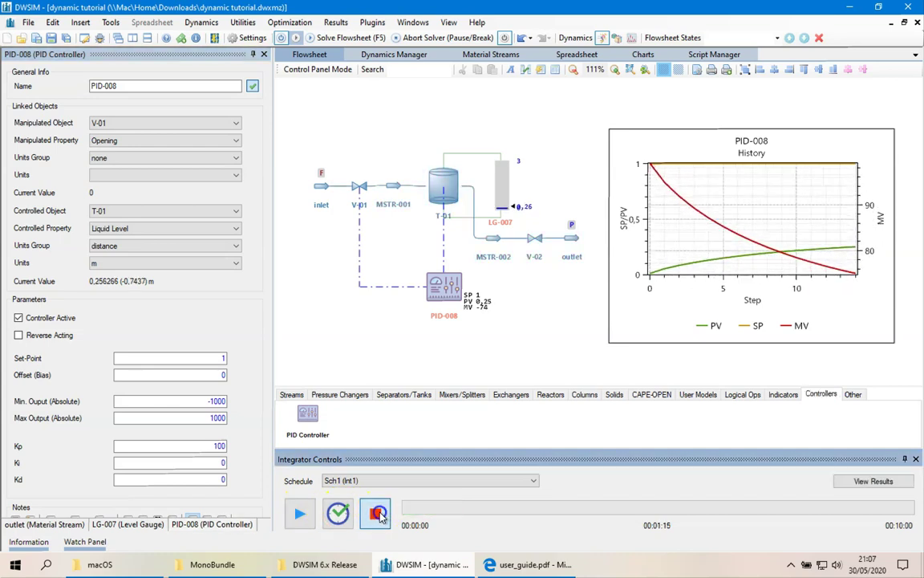
- Change PID-008's manipulated variable to the Opening of V-02 with the units group none
left_click(438, 282)
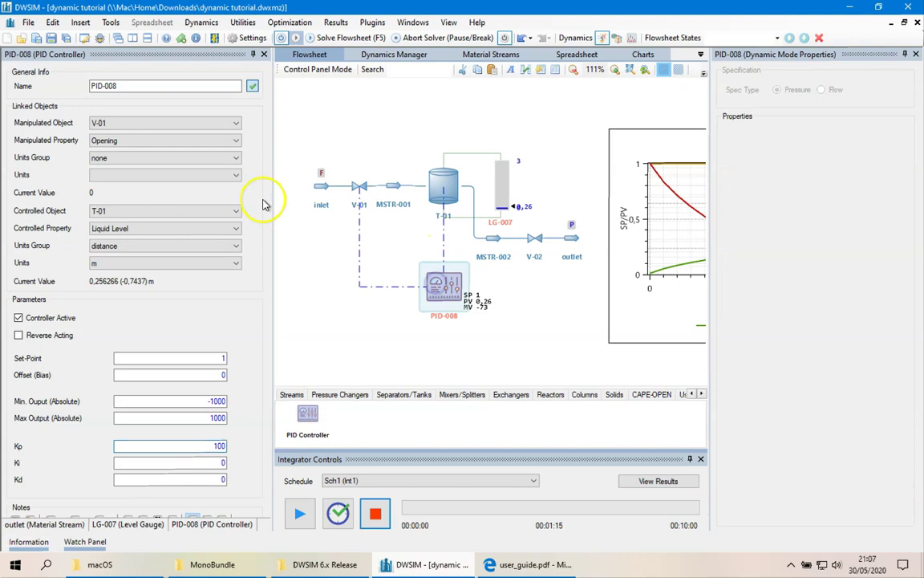
left_click(163, 124)
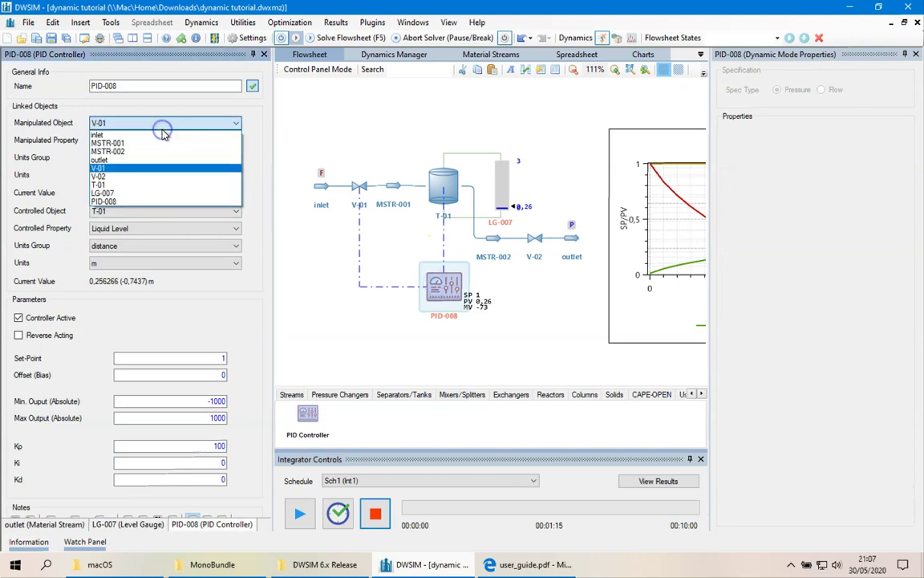
left_click(146, 177)
left_click(151, 139)
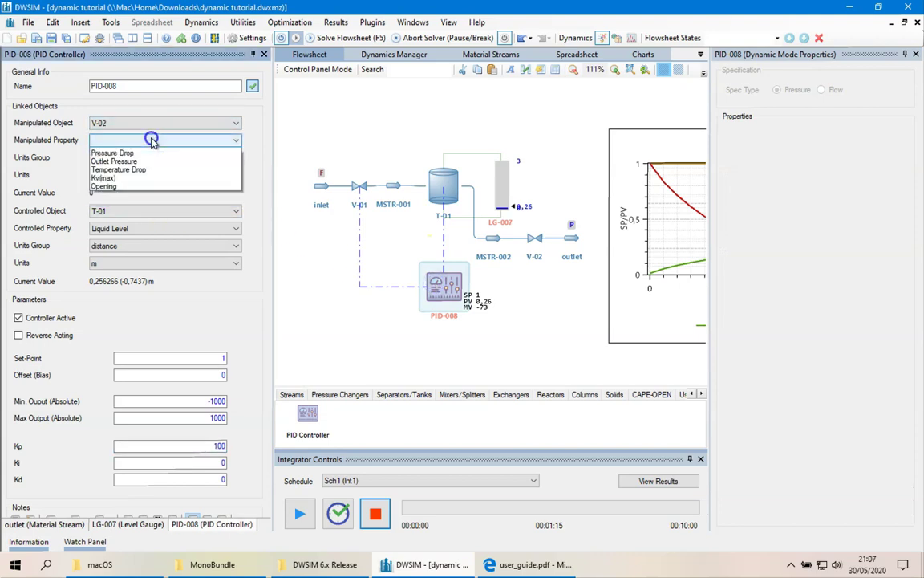
left_click(153, 193)
left_click(150, 157)
left_click(150, 157)
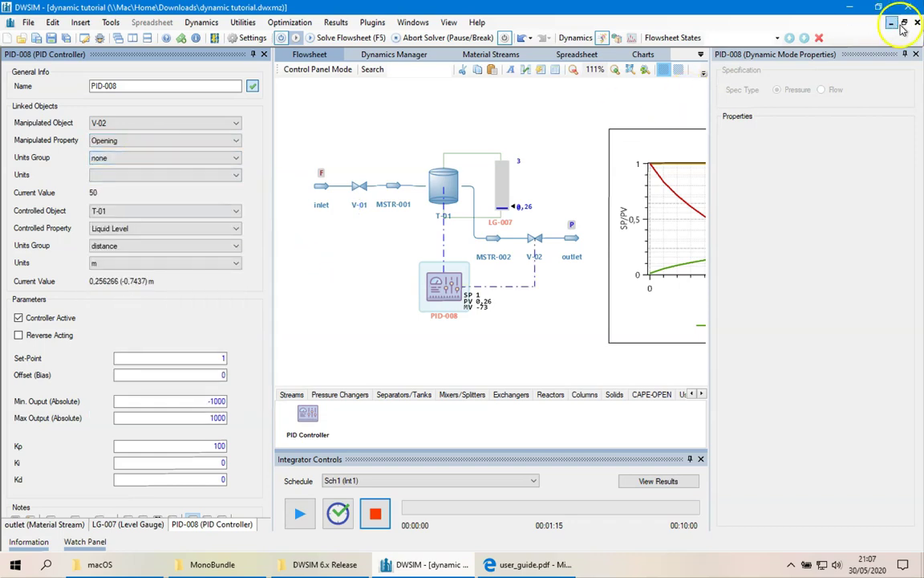
- Clear away the dynamic properties panel and the open PID, outlet stream and level gauge editors to enlarge the flowsheet view
left_click(915, 55)
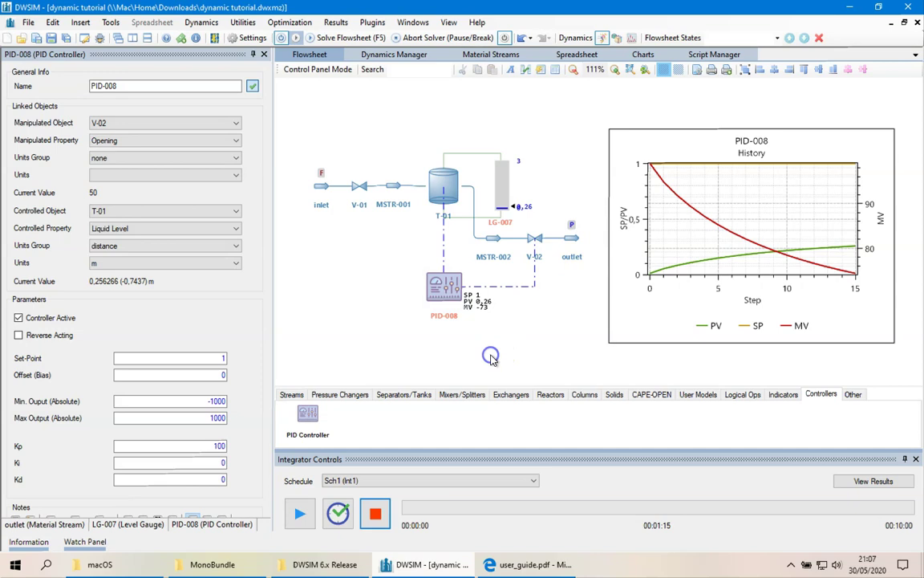
left_click(264, 55)
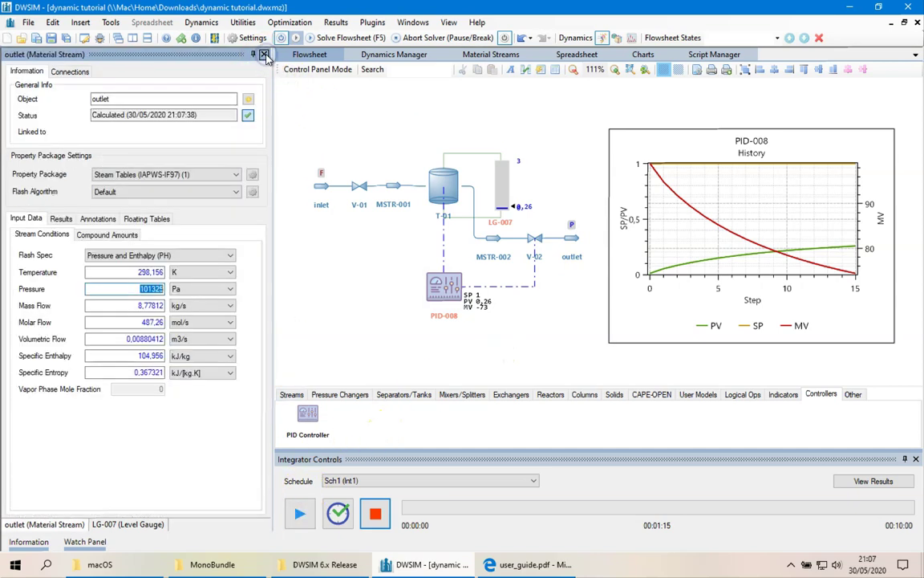
left_click(264, 55)
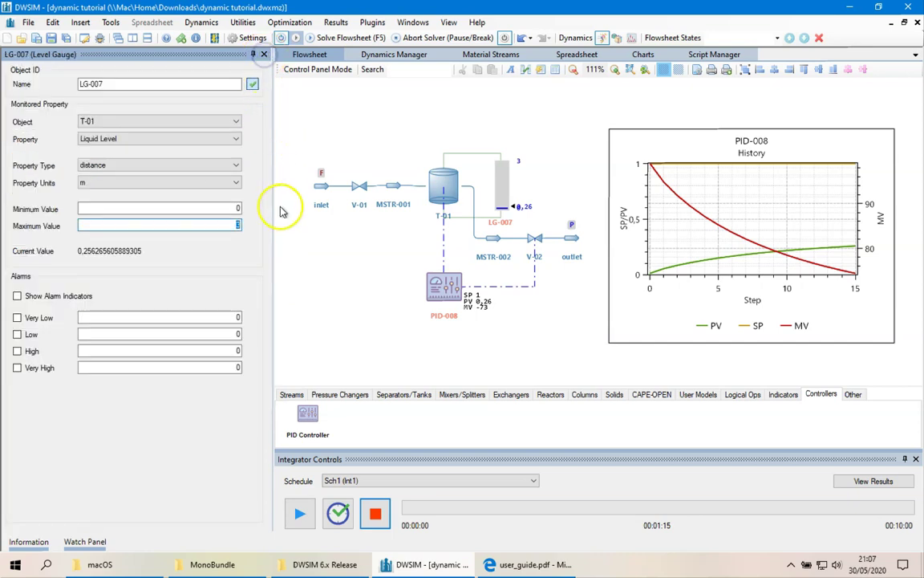
left_click(251, 55)
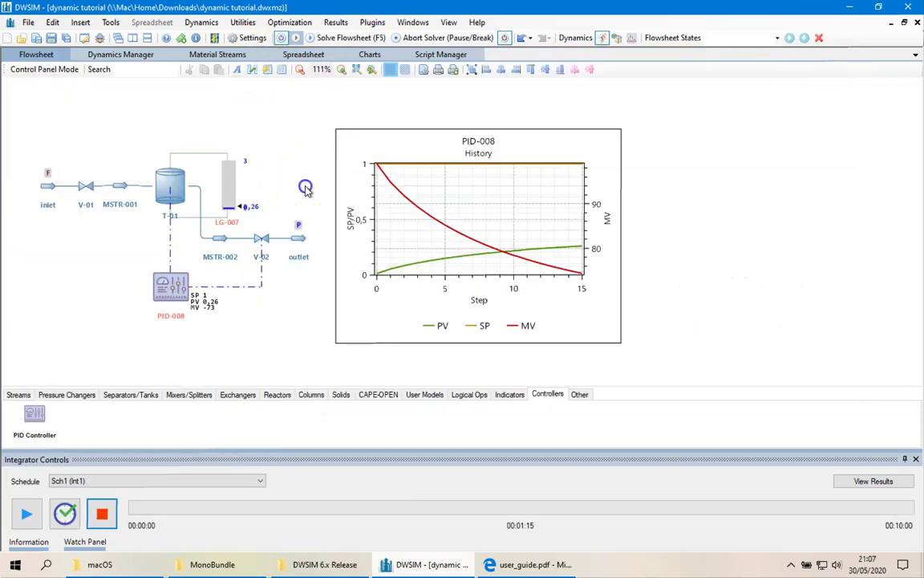
scroll(305, 188, "up", 3)
scroll(358, 181, "down", 1)
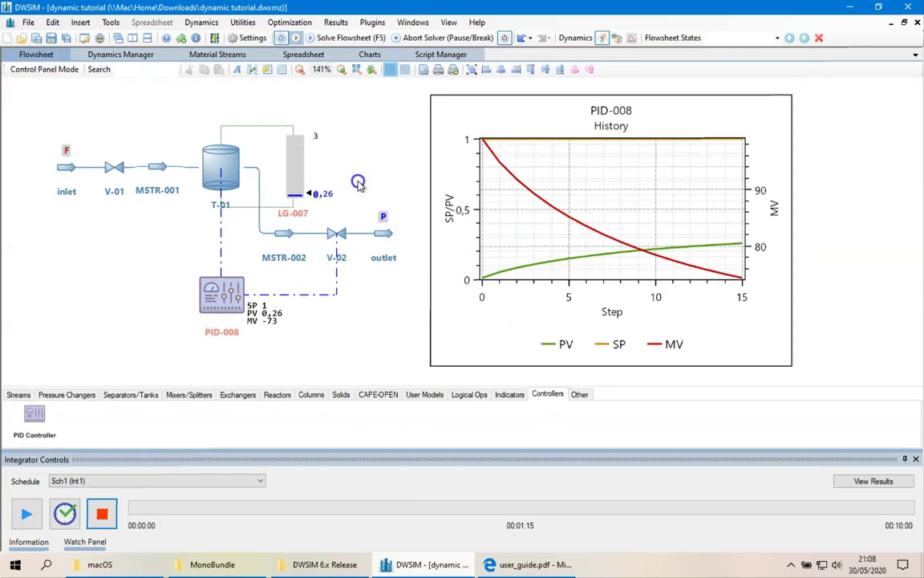
- Set the valve opening of V-01 to 50% and close its editors
left_click(115, 168)
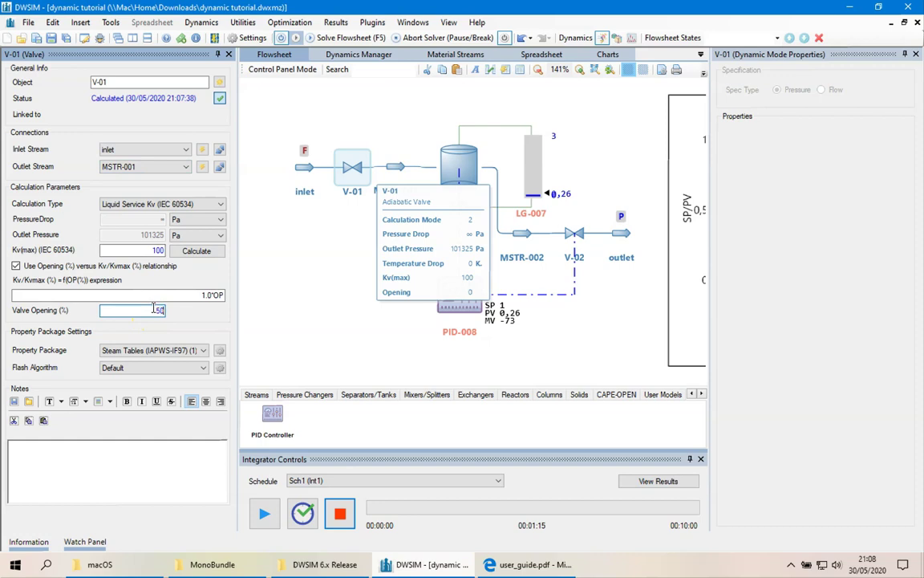
left_click(229, 54)
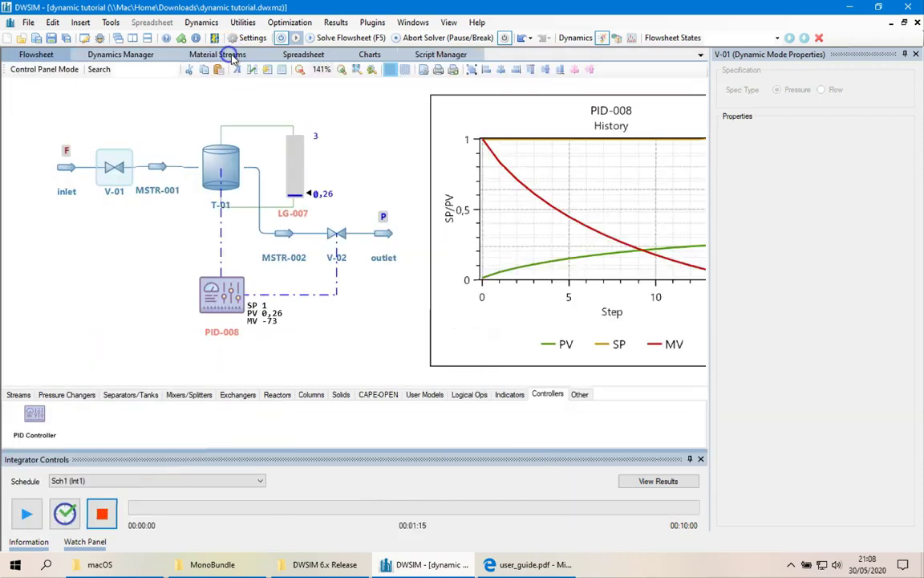
left_click(917, 55)
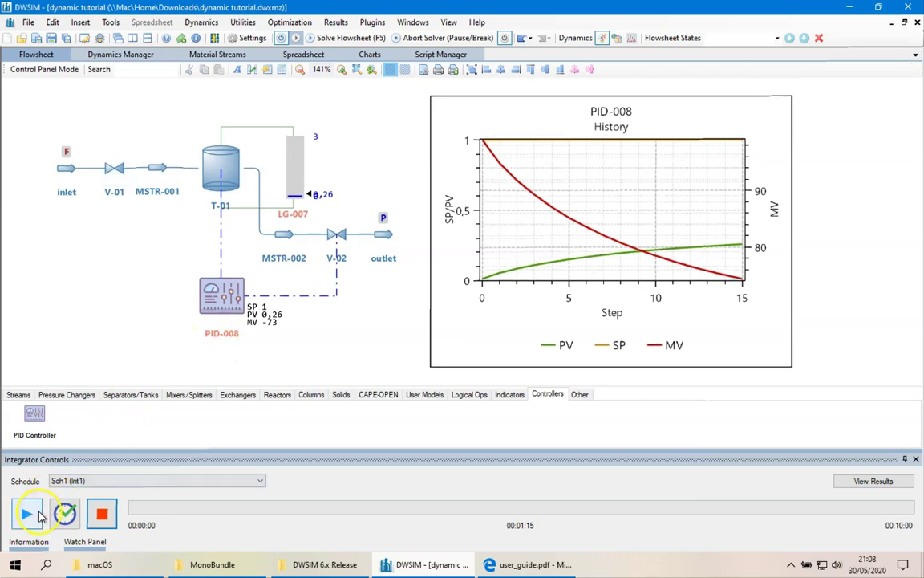
- Run the Sch1 dynamic simulation to the end with the controller acting on V-02, and save the simulation file
left_click(40, 515)
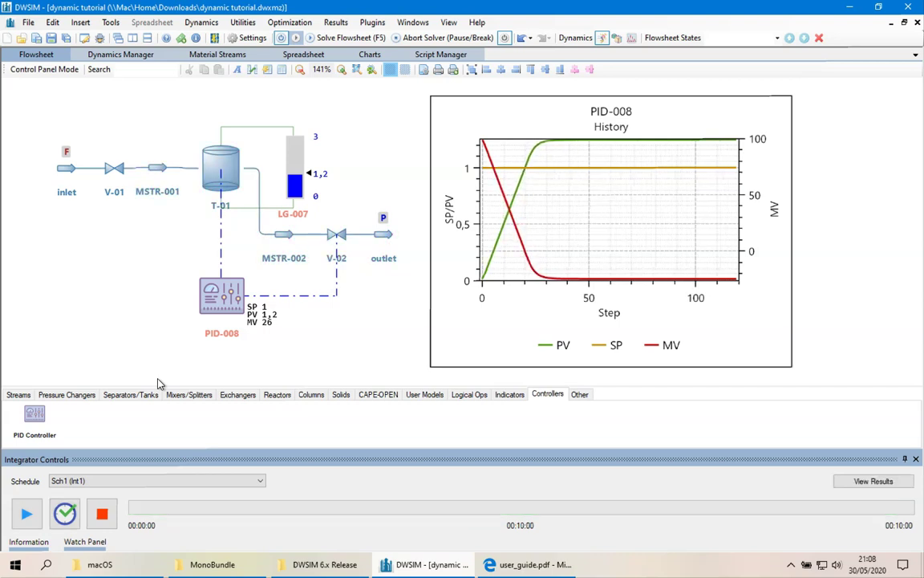
left_click(141, 459)
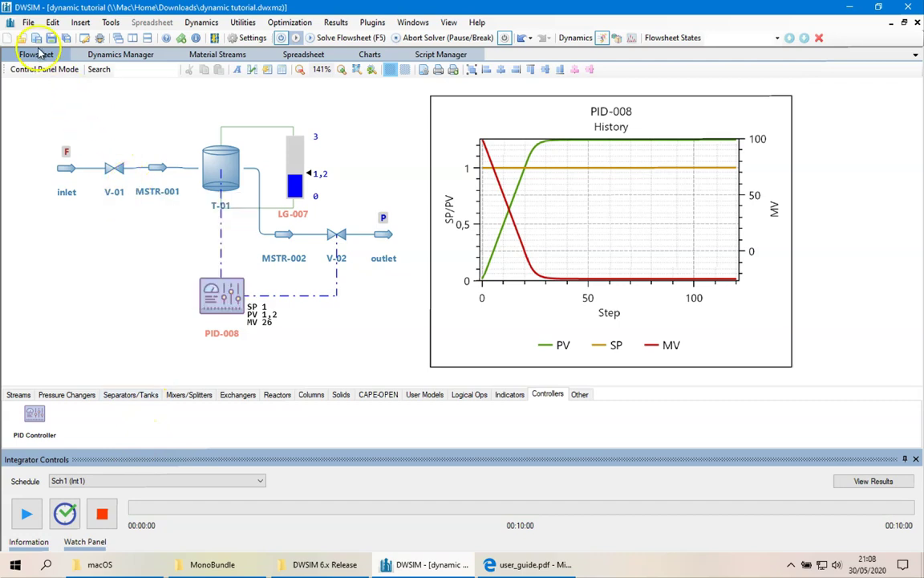
left_click(37, 38)
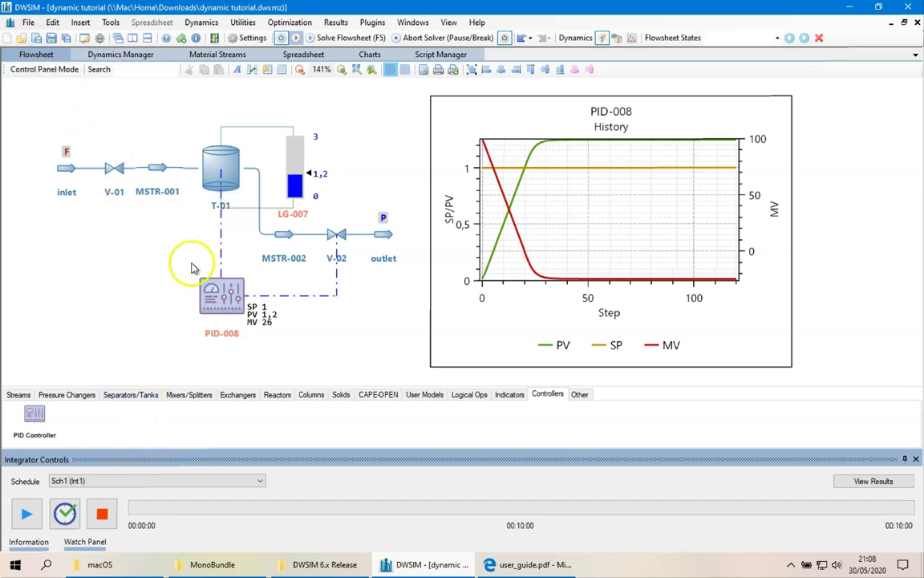